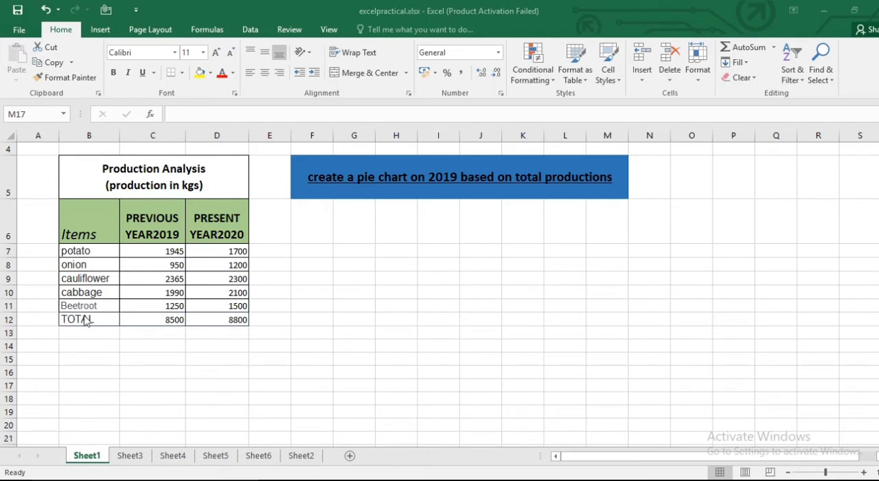
- Clear the existing 2019 production total from cell C12 of the Production Analysis table
click(176, 320)
click(171, 320)
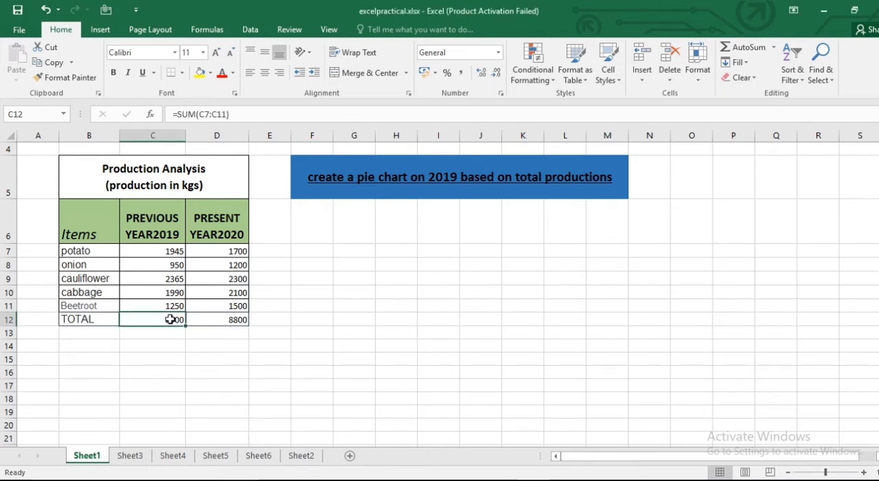
click(169, 251)
click(171, 320)
key(Delete)
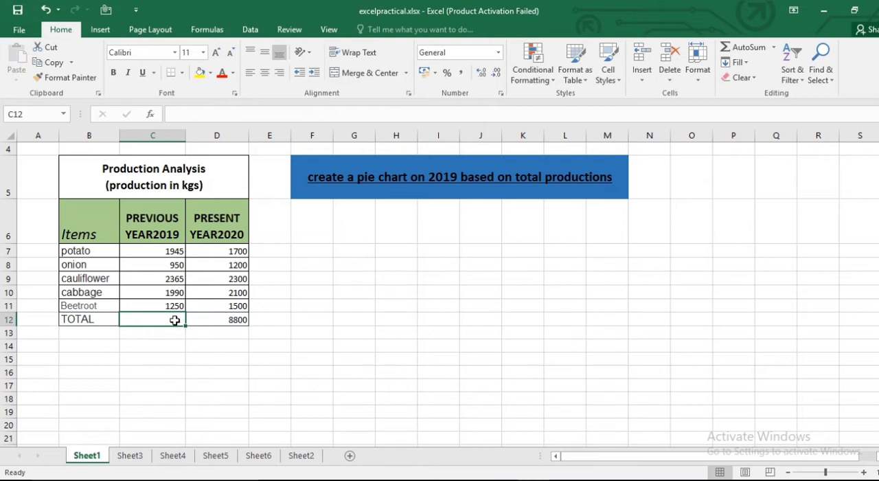
- Total the 2019 production figures into C12 by applying AutoSum to the range C7:C12
click(160, 252)
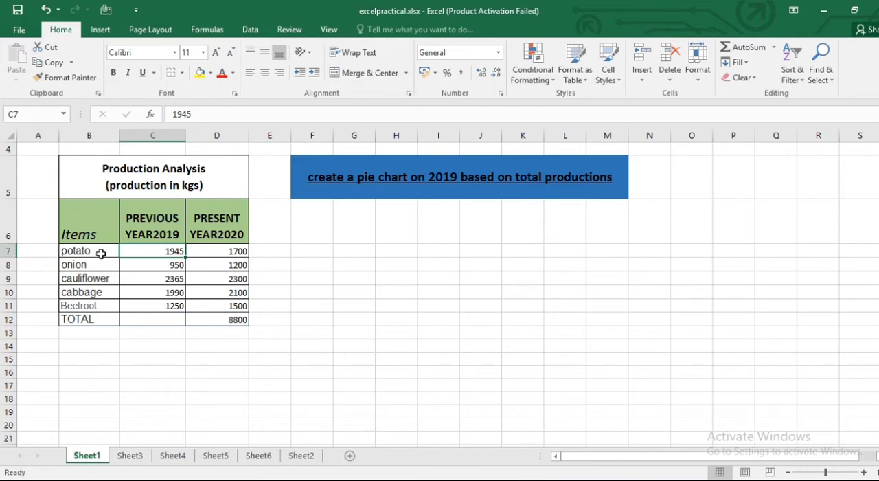
shift+click(175, 322)
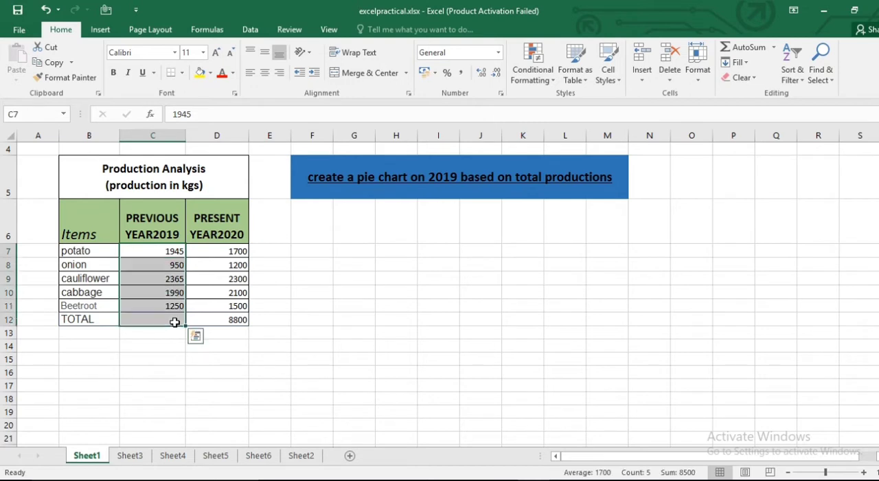
click(749, 49)
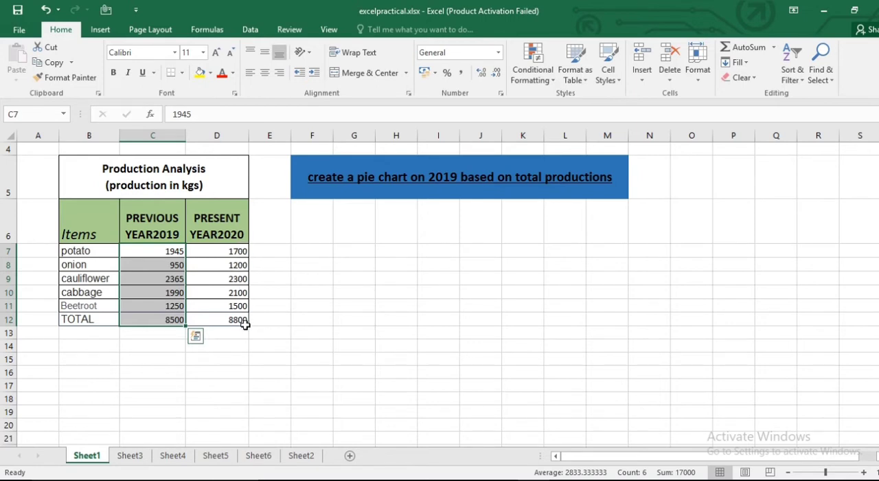
click(239, 356)
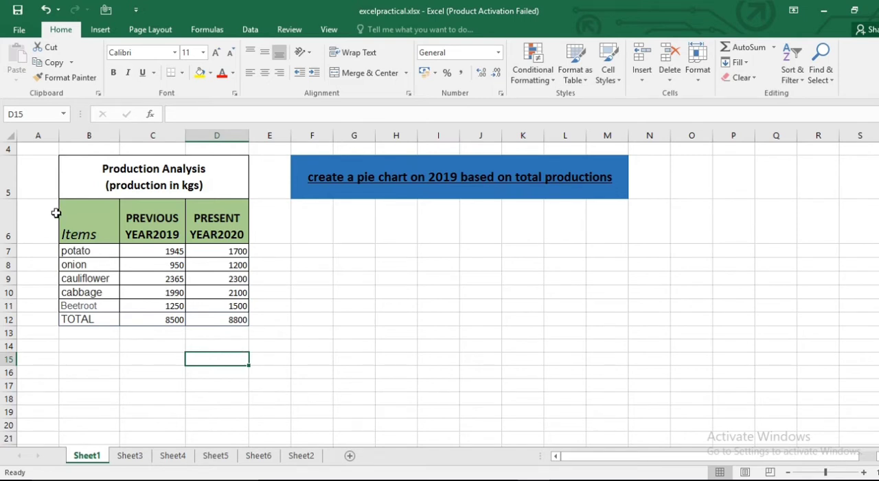
- Insert a 3-D pie chart from the items and 2019 figures in B6:C12
click(78, 217)
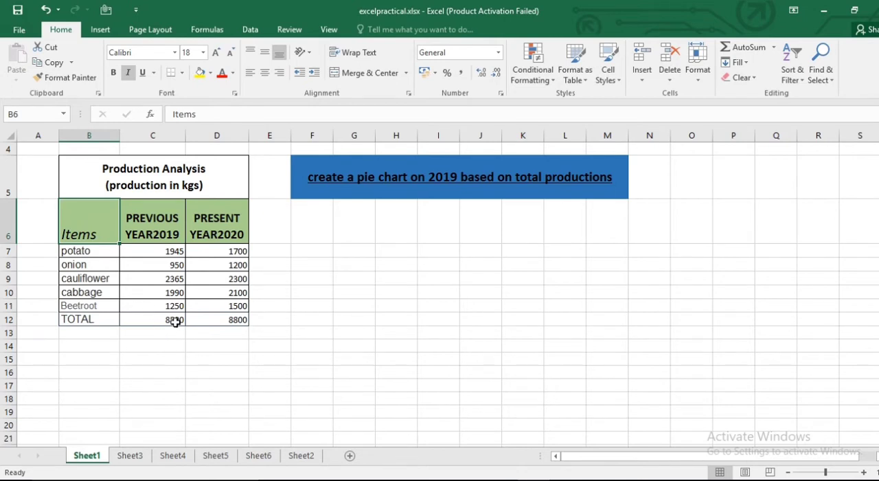
shift+click(175, 321)
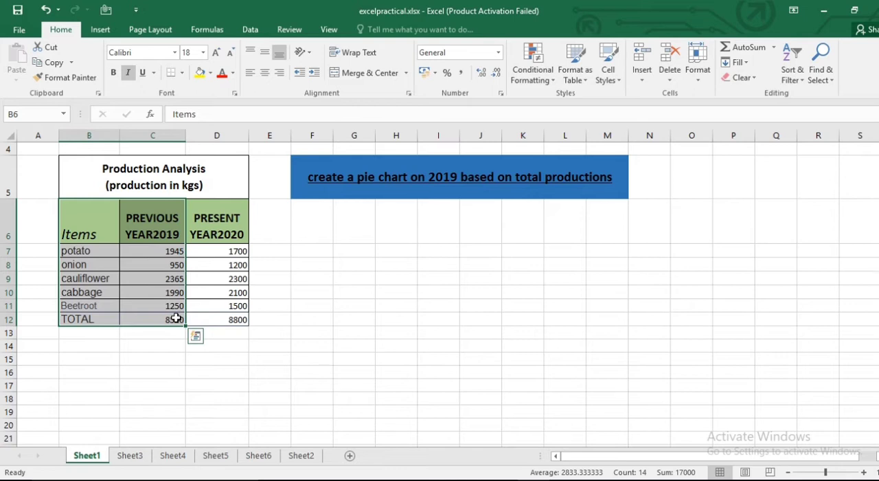
click(99, 29)
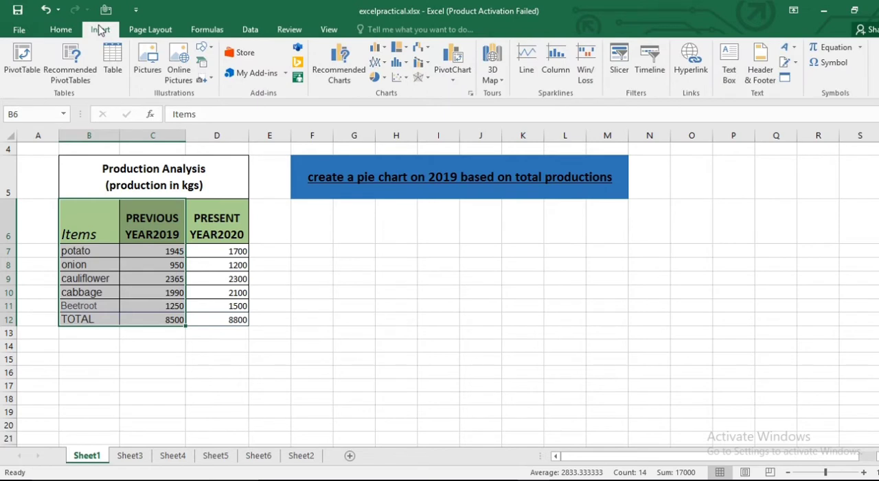
click(384, 80)
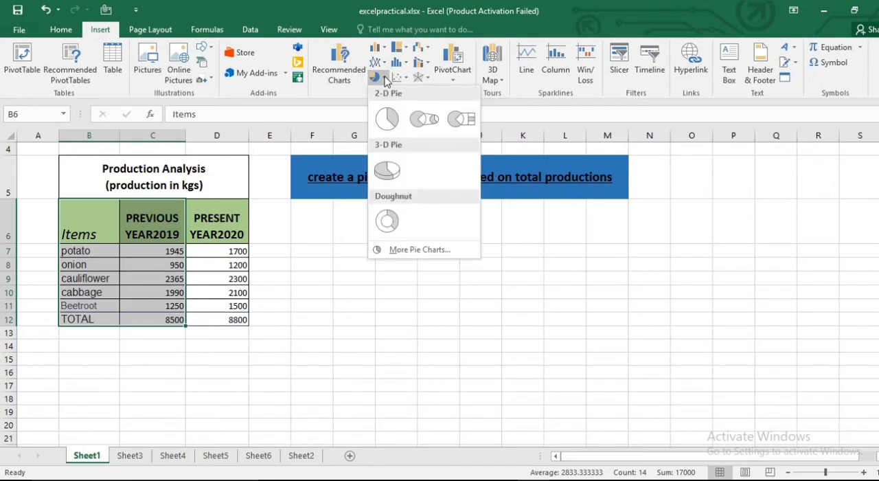
click(389, 171)
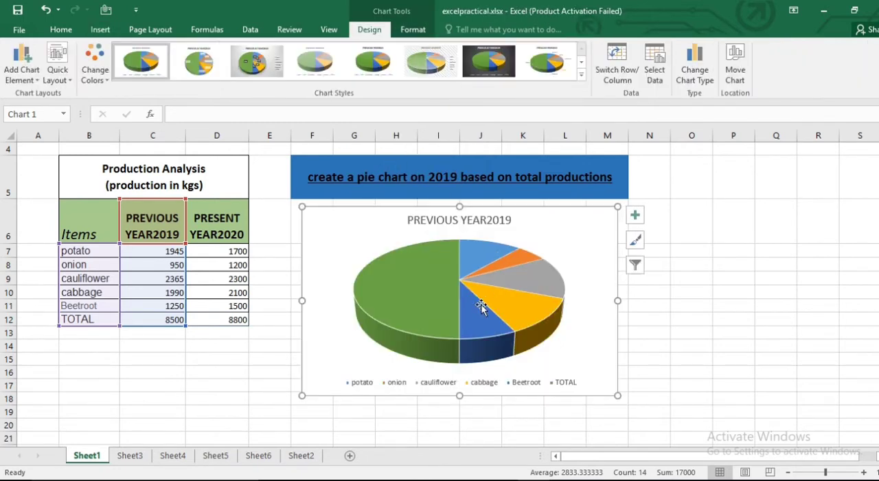
- Browse the chart styles and apply Style 3 to the 2019 pie chart
click(635, 240)
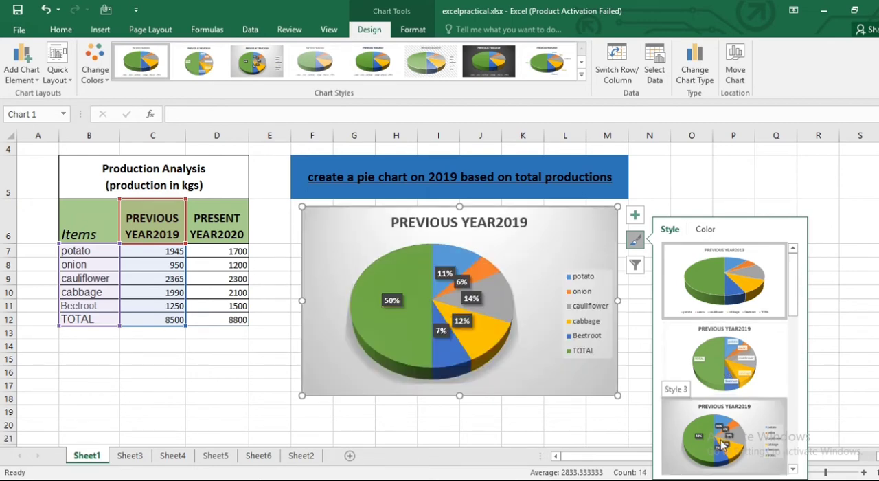
scroll(722, 443, down, 5)
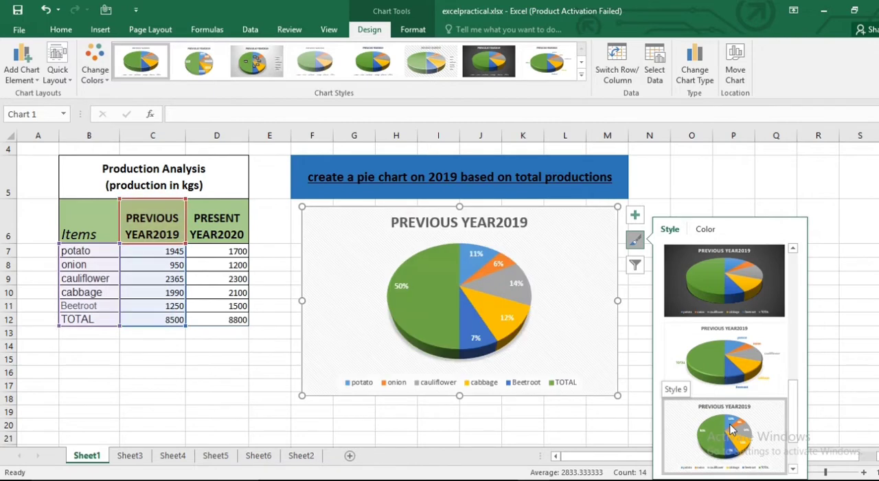
scroll(732, 429, down, 1)
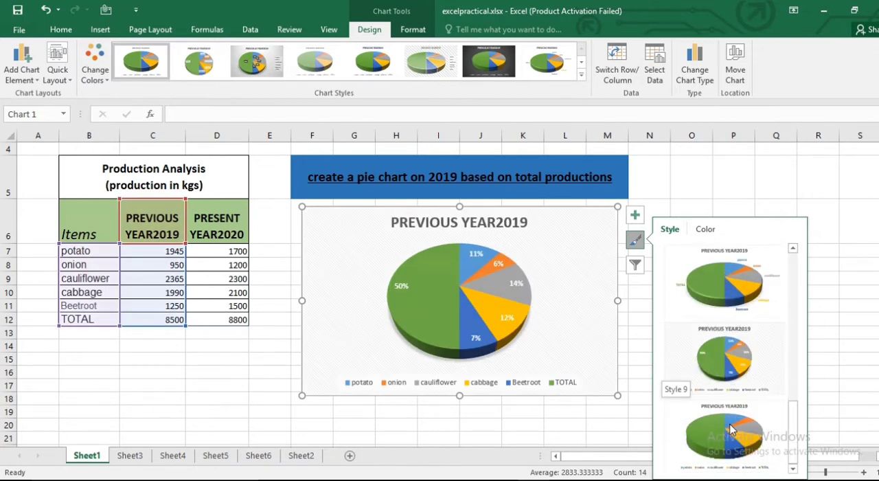
scroll(731, 429, up, 5)
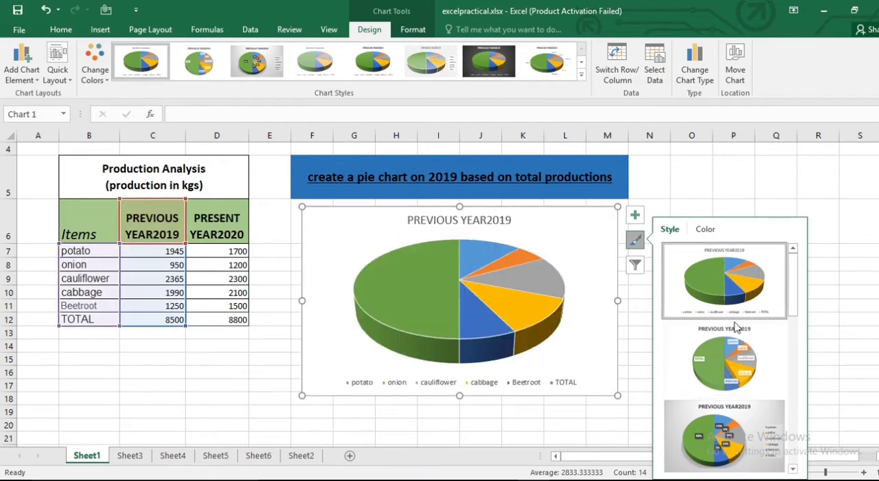
click(732, 433)
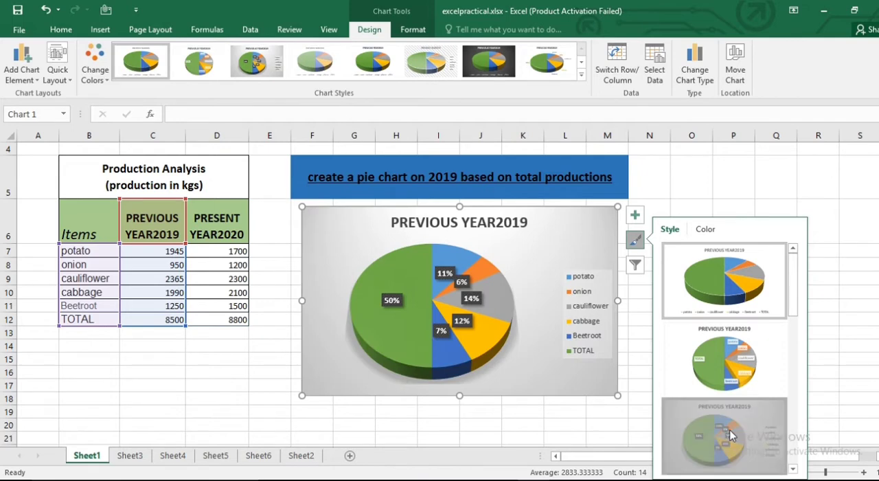
click(208, 392)
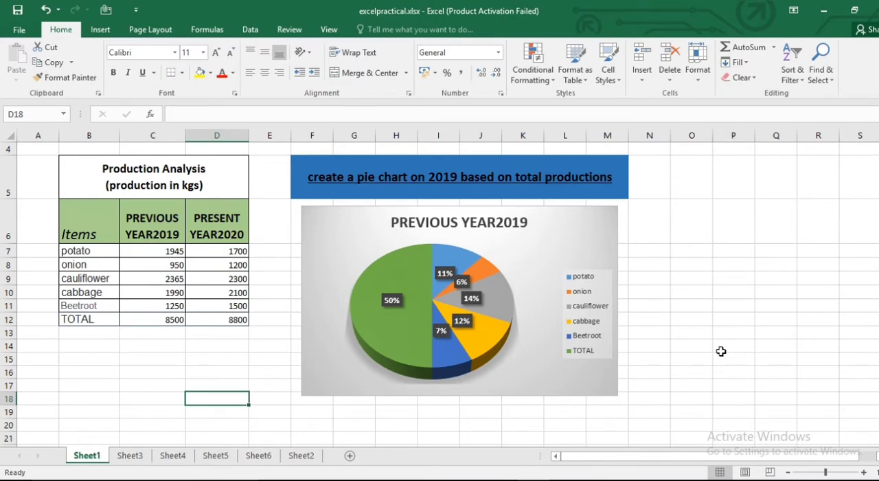
click(462, 222)
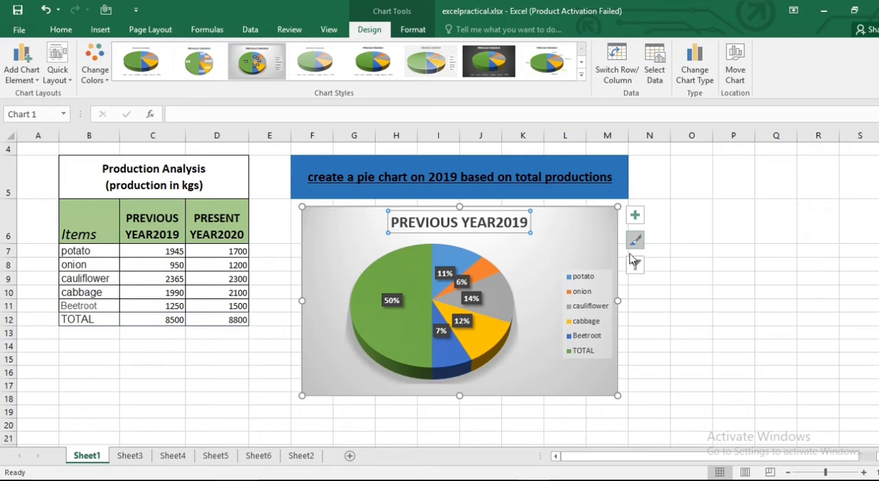
- On Sheet2, enter the heading "total" in I13, directly after the elec3 column
click(301, 456)
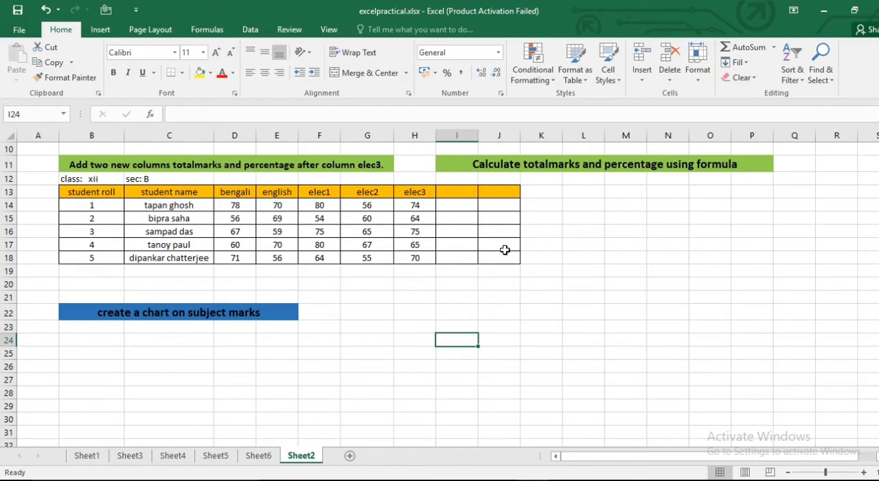
click(453, 192)
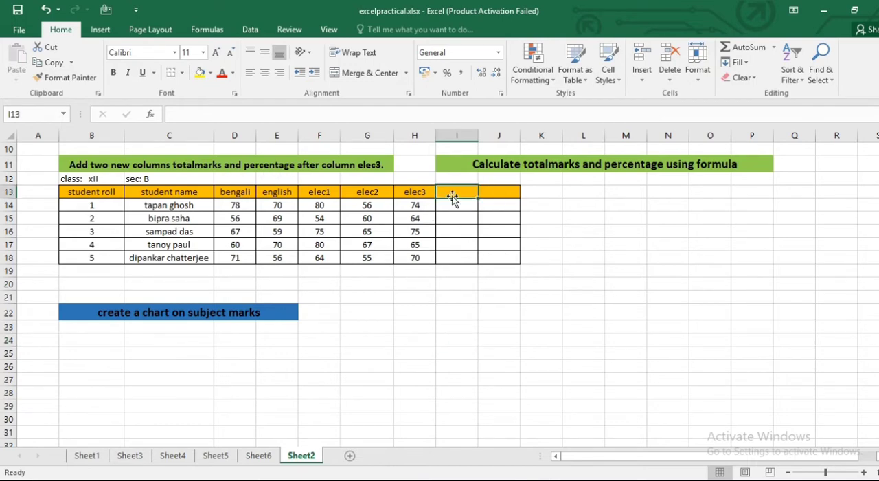
text(t)
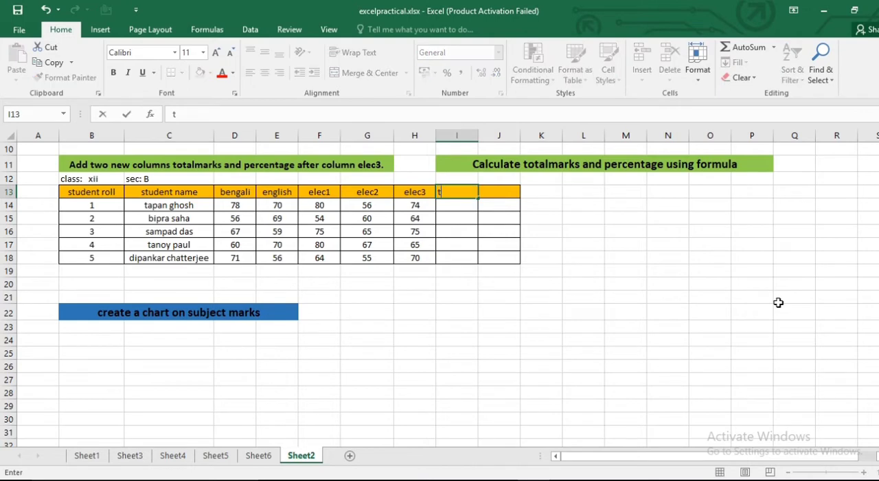
text(otal)
- Enter the heading "percentage" in J13 and widen column J to fit it
click(506, 189)
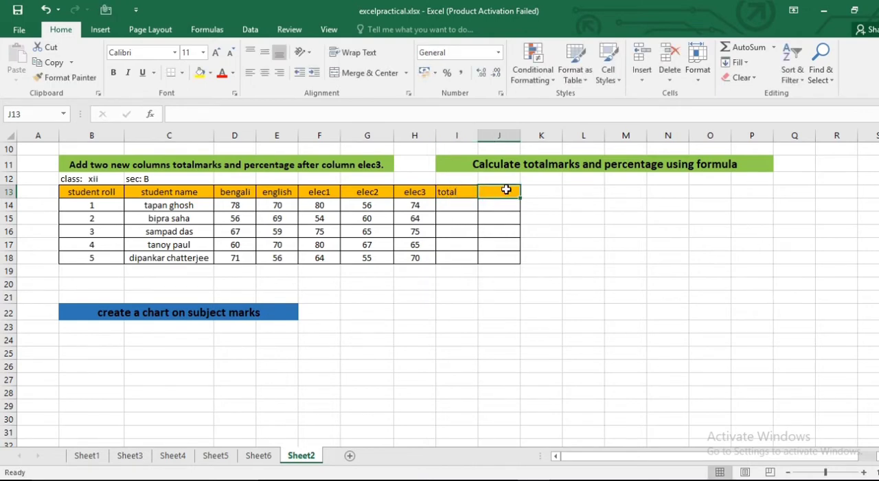
text(pe)
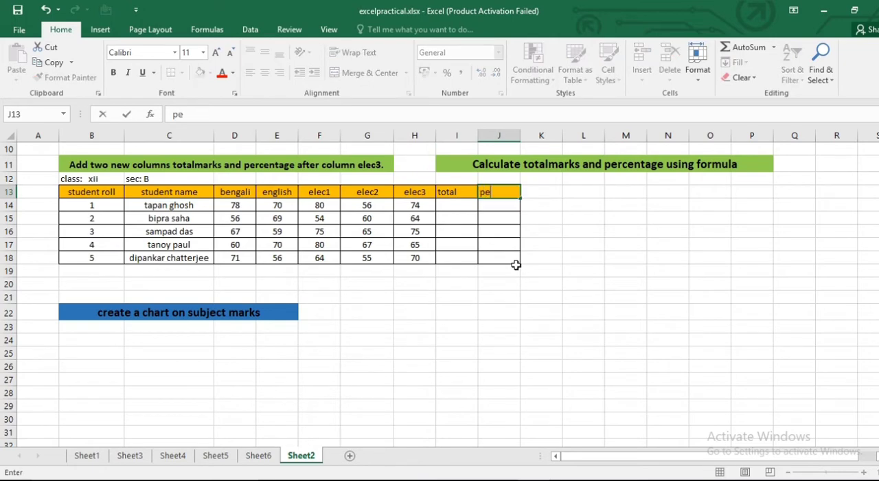
text(rcentage)
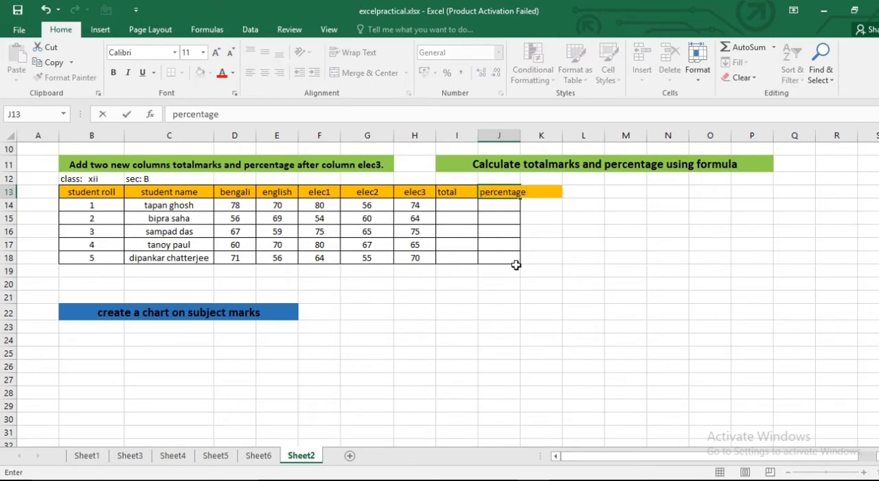
click(543, 265)
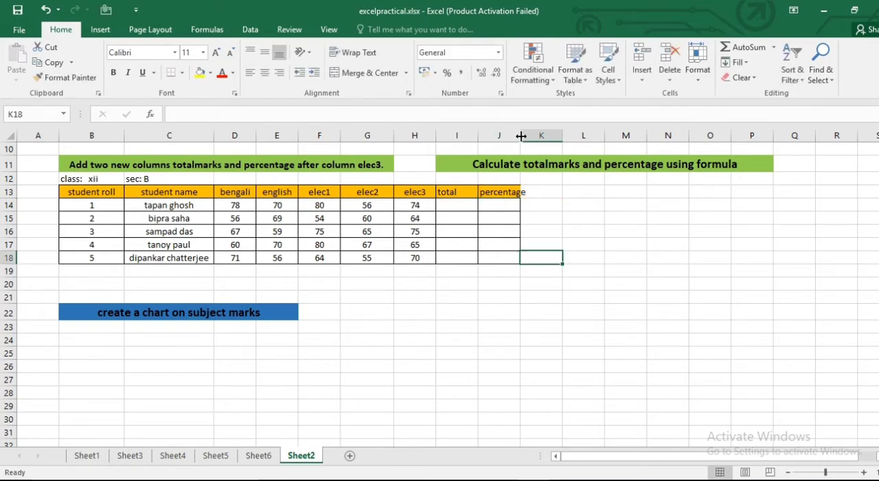
drag(522, 135, 537, 135)
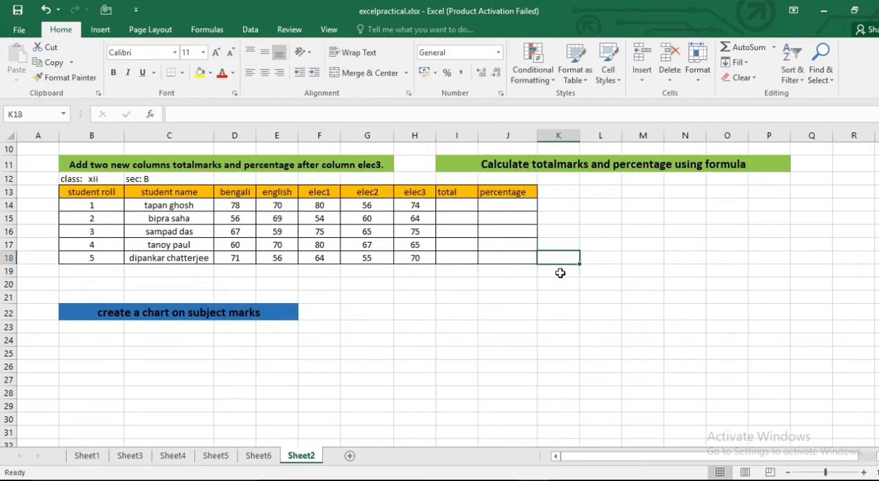
click(531, 313)
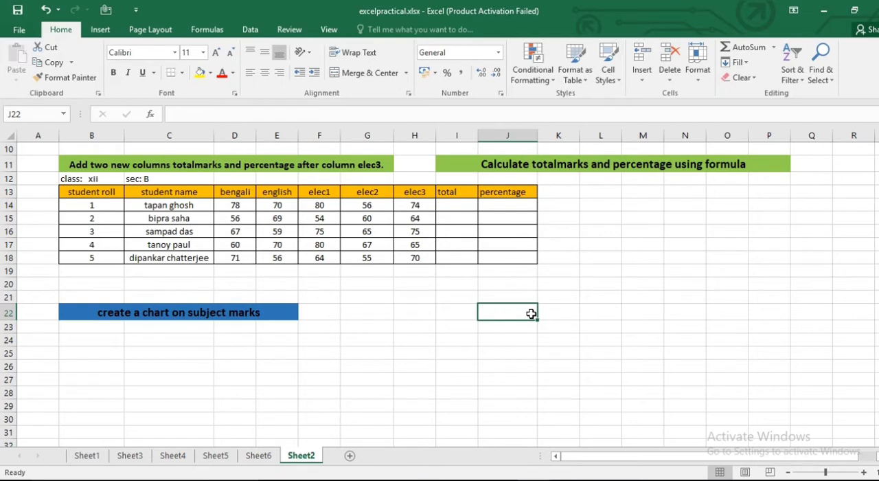
- Calculate the first student's total marks in I14 with the formula =SUM(D14:H14)
click(461, 202)
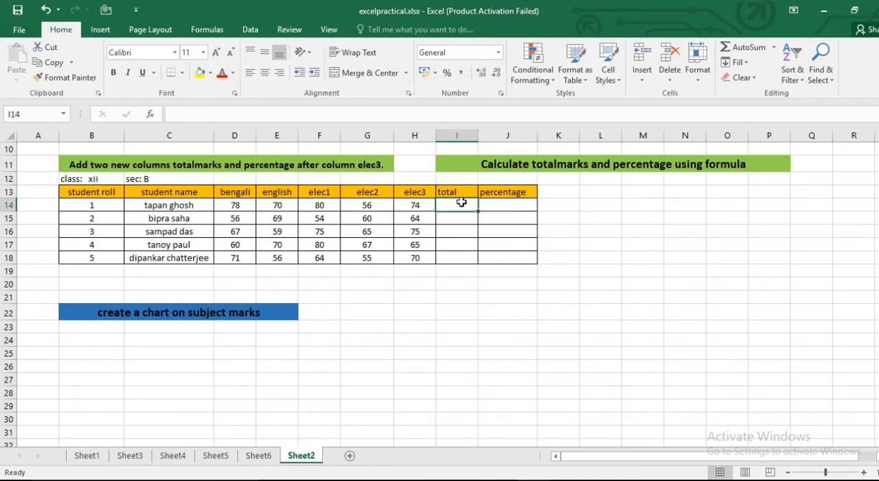
text(=)
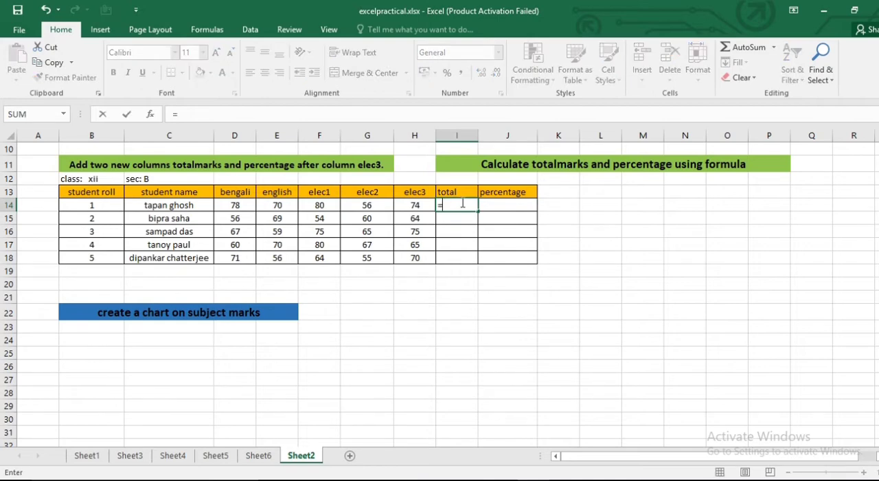
text(sum)
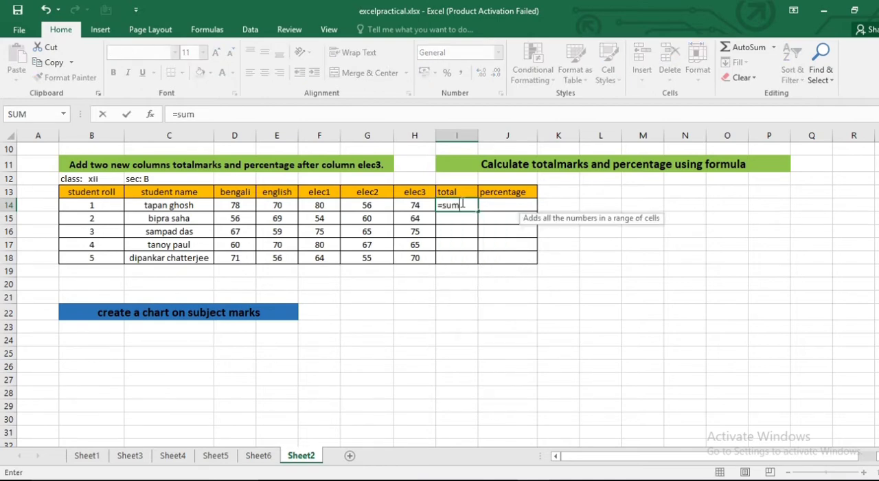
text(()
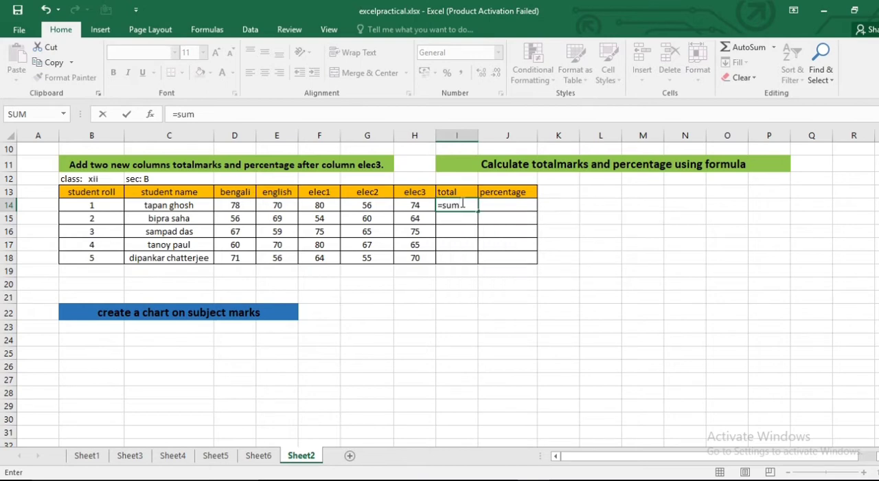
click(241, 206)
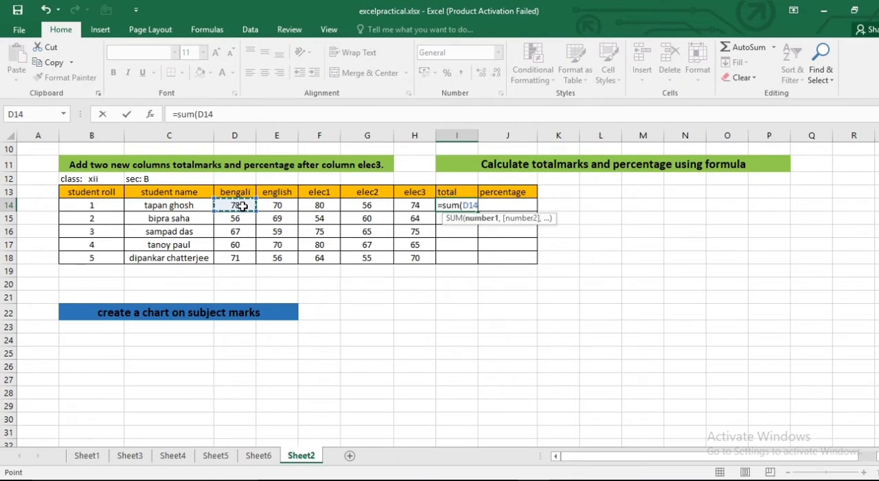
shift+click(425, 207)
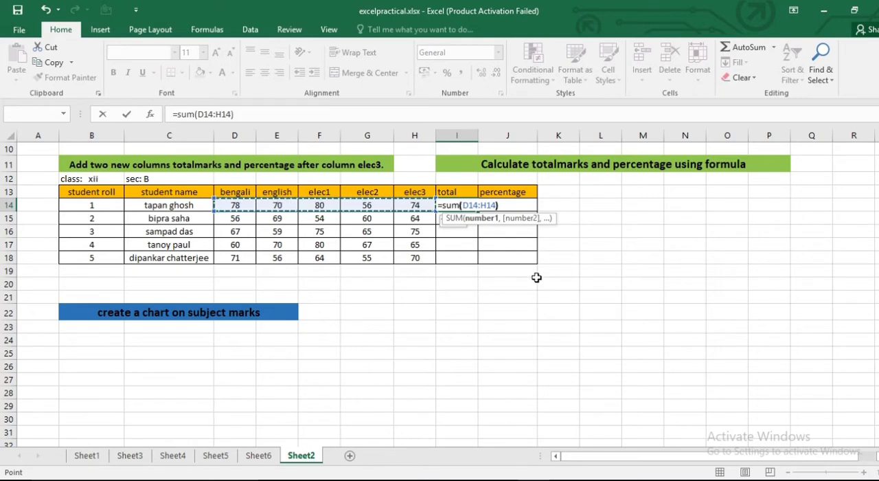
text())
key(Return)
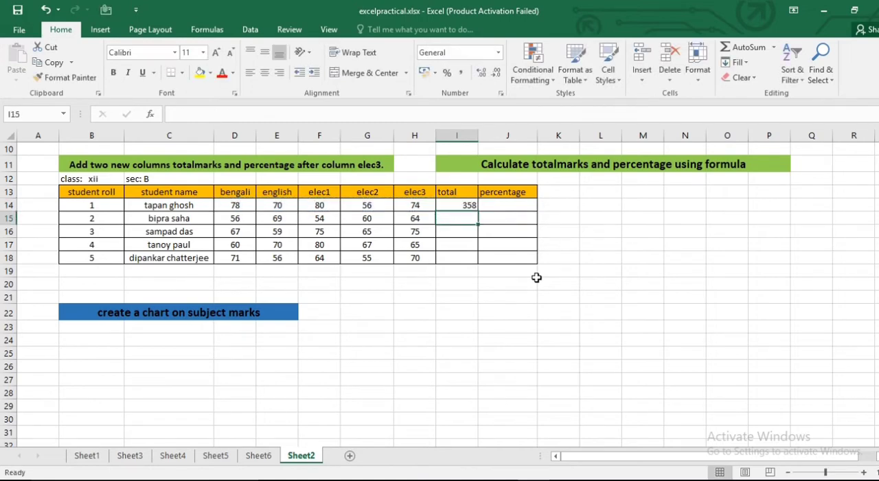
- Fill the total formula from I14 down through I18 for the remaining students
click(464, 201)
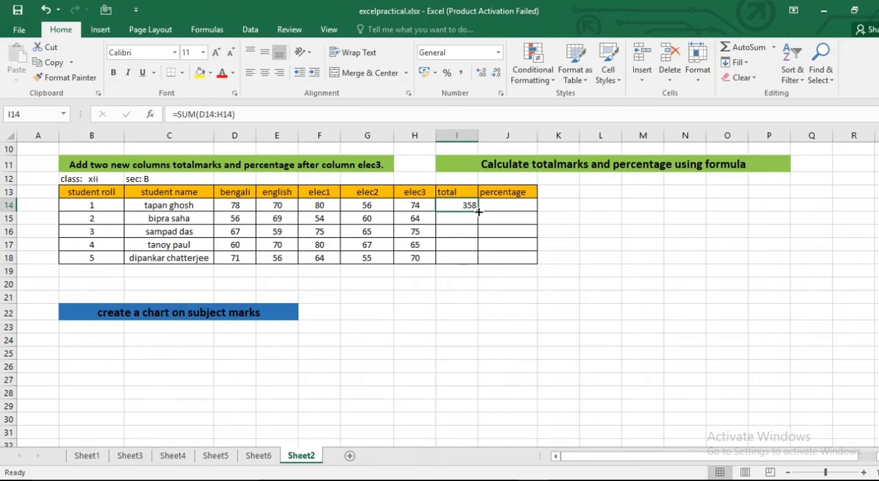
drag(479, 211, 479, 262)
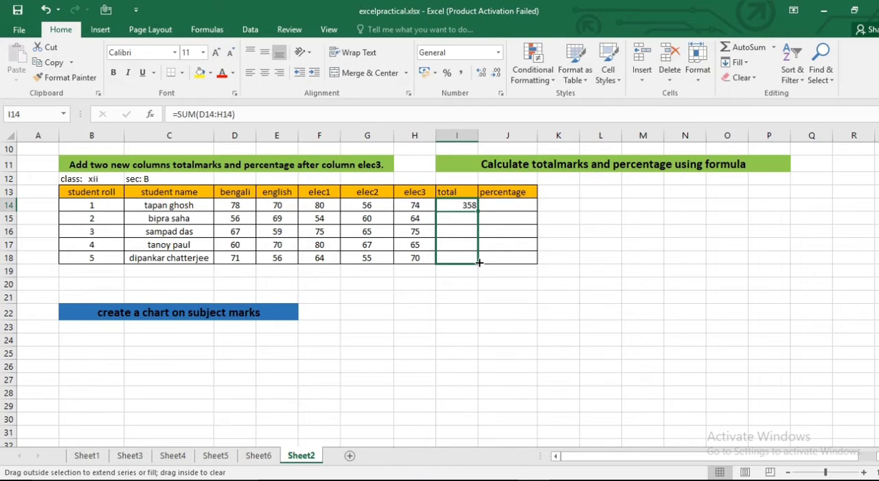
drag(478, 262, 480, 262)
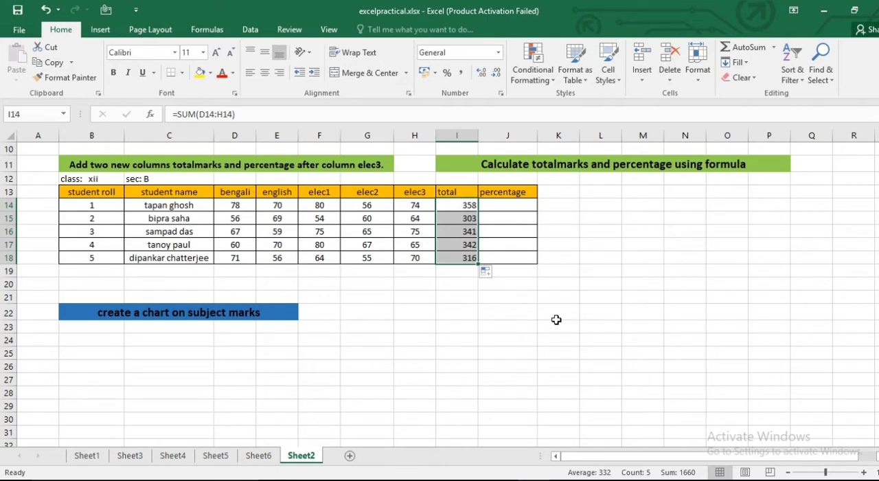
- Calculate the first student's percentage in J14 with =I14/500*100 and fill the formula down through J18
click(498, 202)
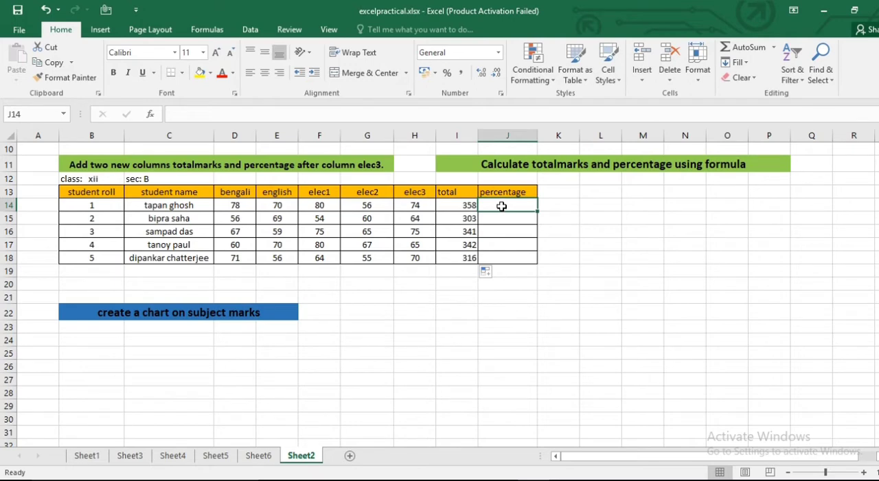
text(=)
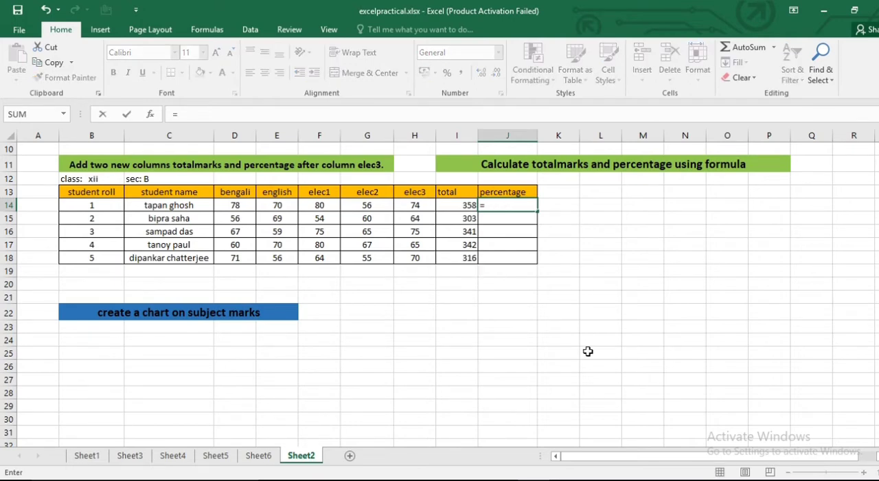
click(463, 205)
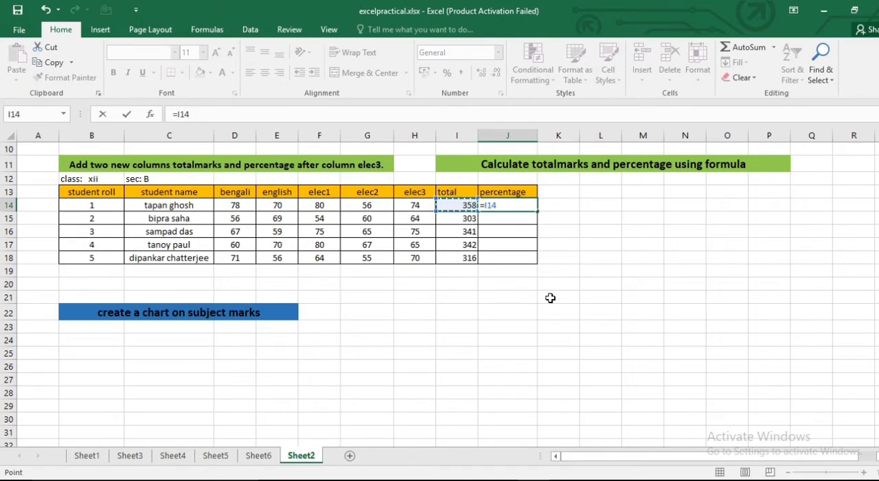
text(/500)
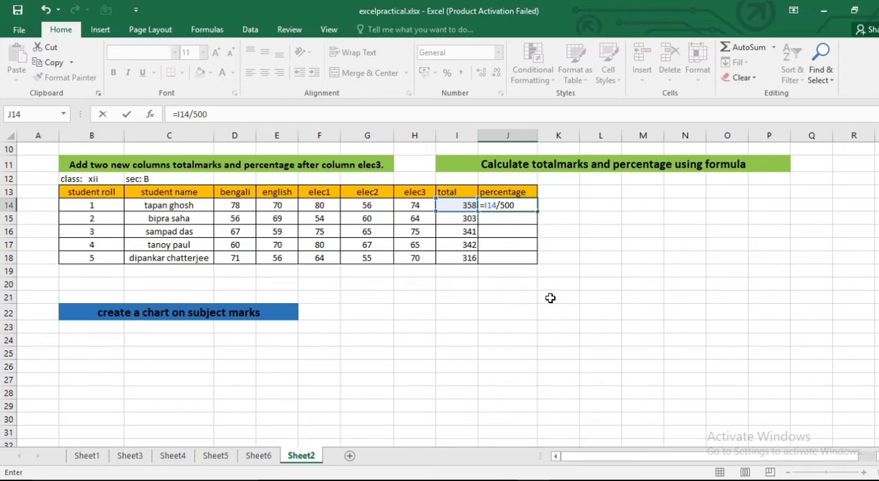
text(*100)
key(Return)
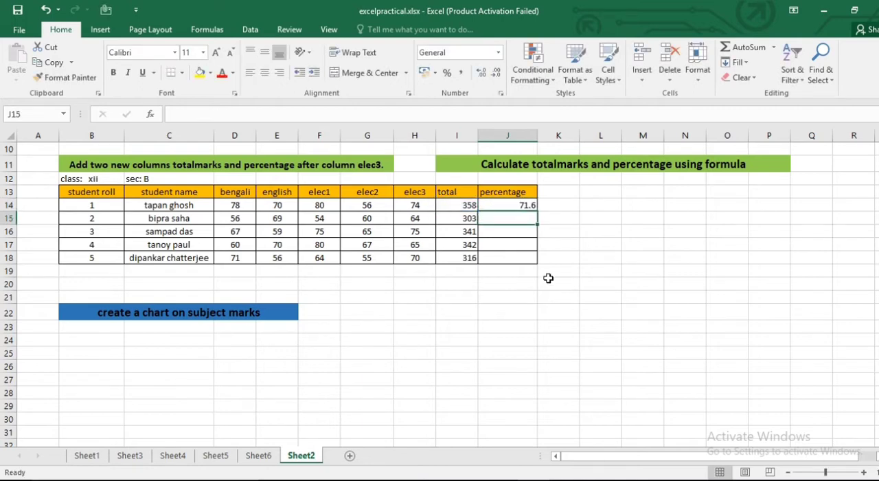
click(526, 204)
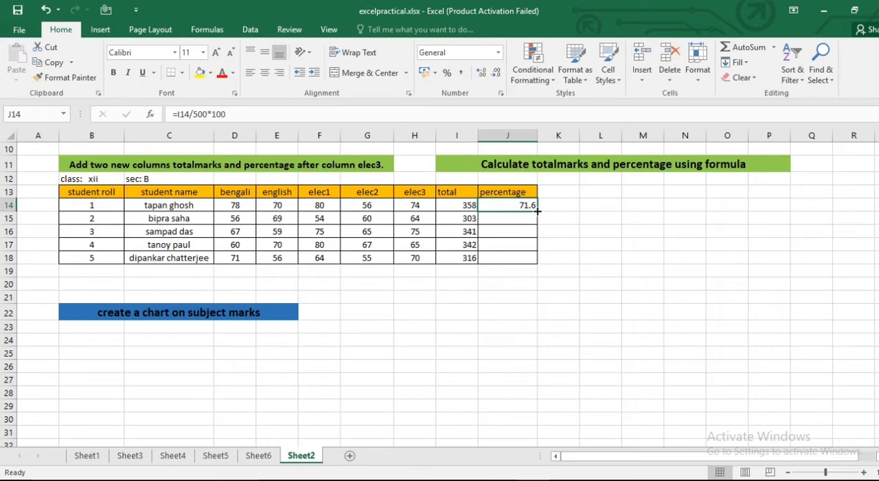
drag(538, 212, 538, 262)
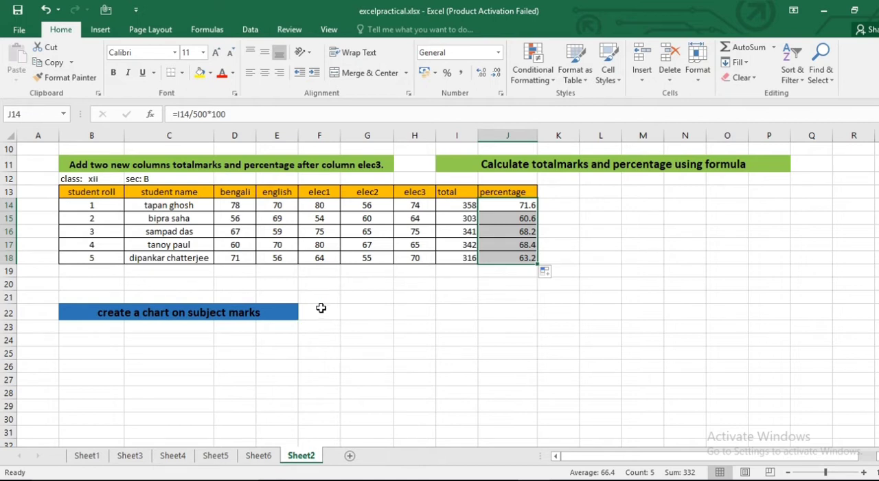
- Insert a 2-D Clustered Column chart from the student names and subject marks in C13:H18
click(169, 193)
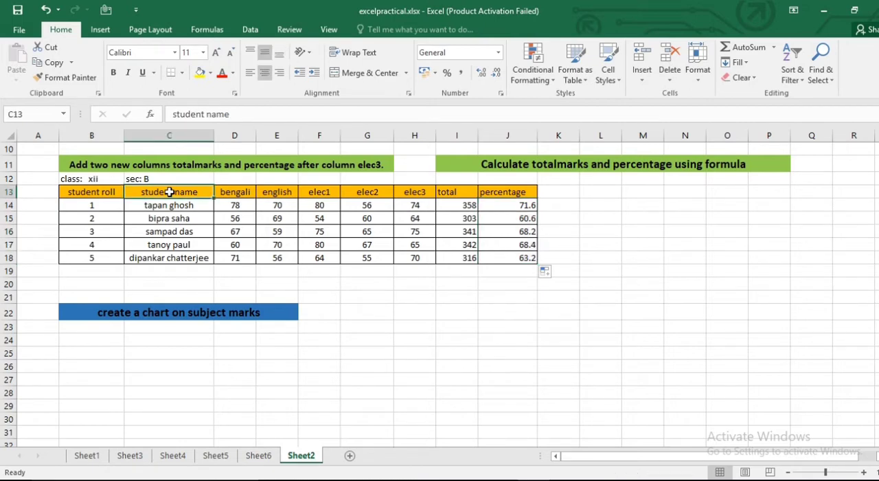
shift+click(419, 259)
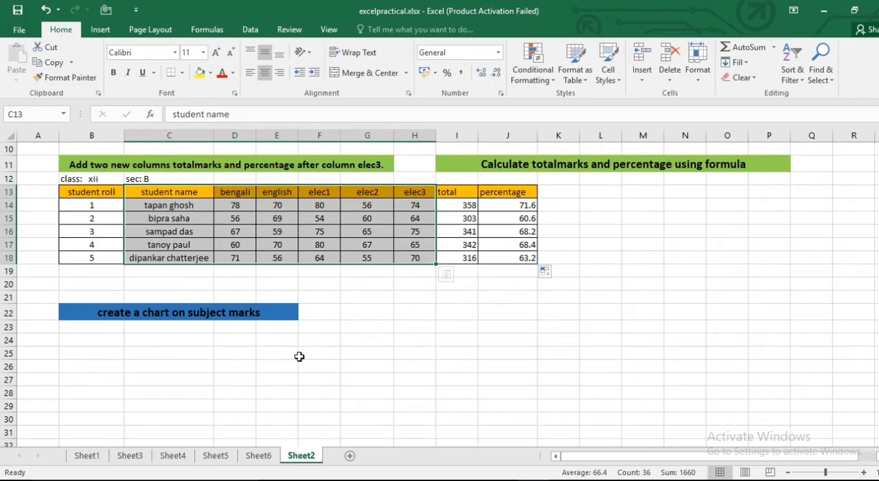
click(105, 32)
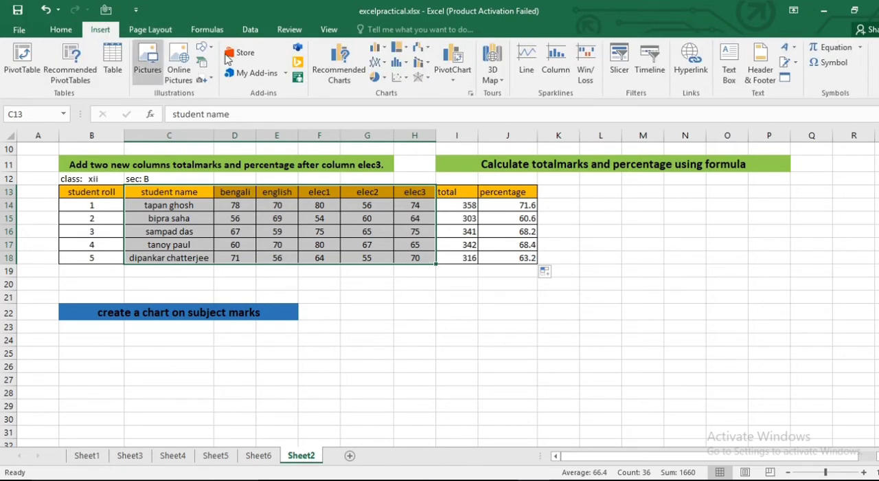
click(382, 49)
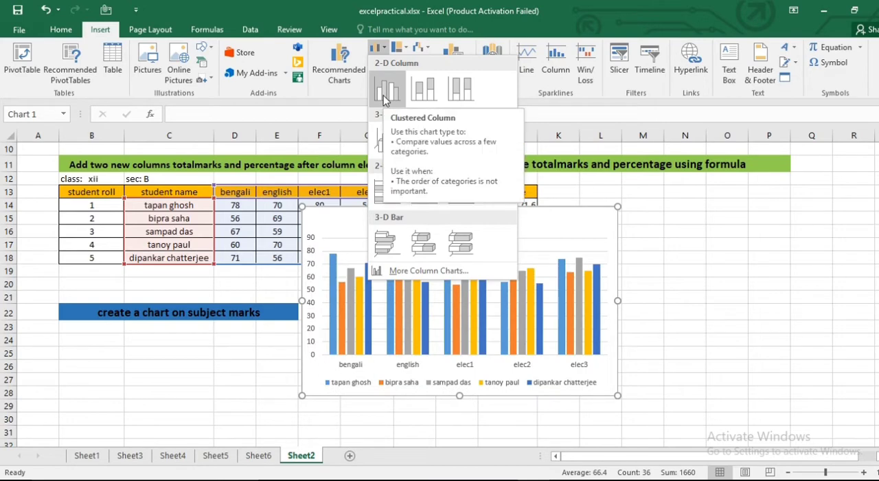
click(383, 95)
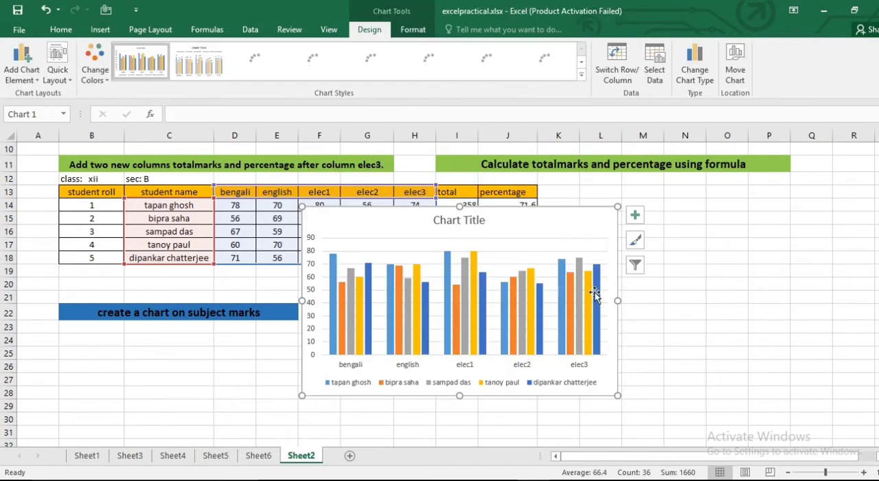
- Move the column chart below the marks table, spanning about rows 20 to 34, and deselect it
scroll(655, 320, down, 1)
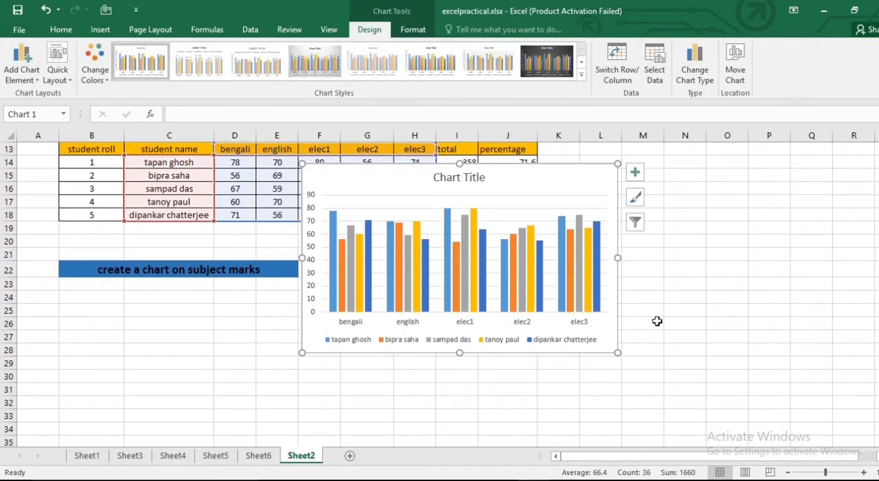
scroll(657, 321, up, 1)
drag(588, 240, 611, 304)
scroll(769, 295, down, 2)
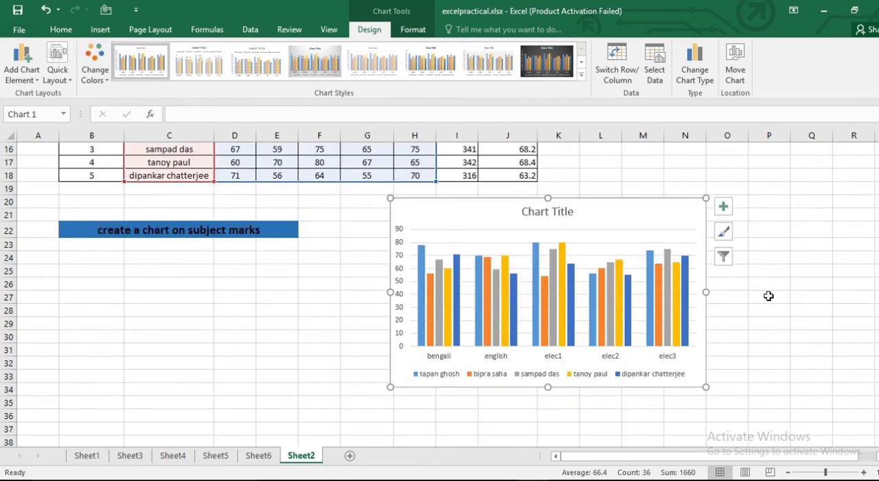
click(768, 338)
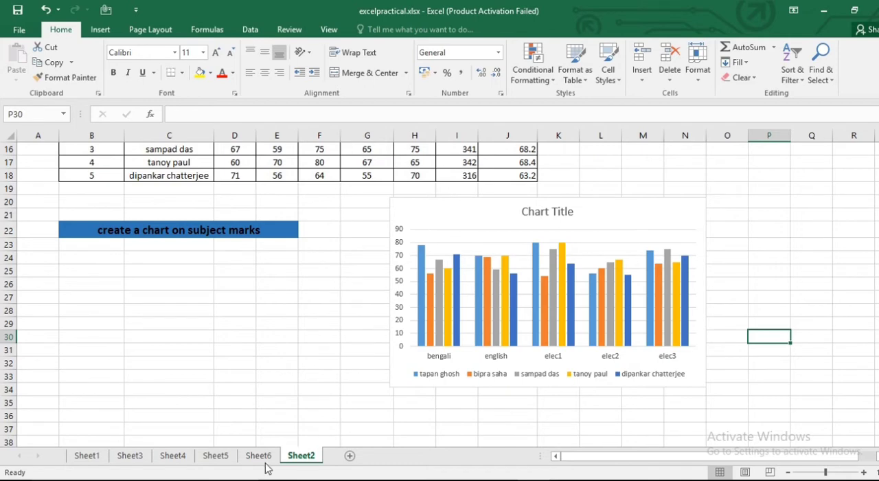
- Compare the chart's columns, subject labels and student legend with the marks in the table
scroll(265, 465, up, 2)
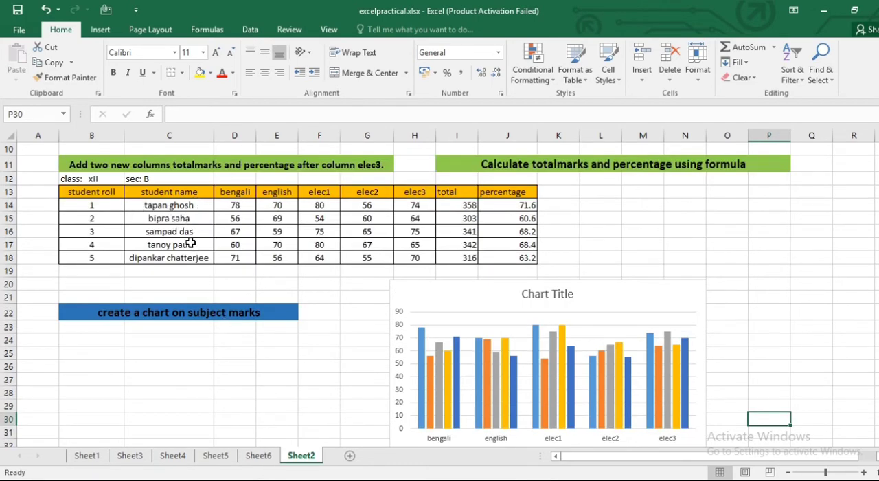
scroll(618, 310, down, 2)
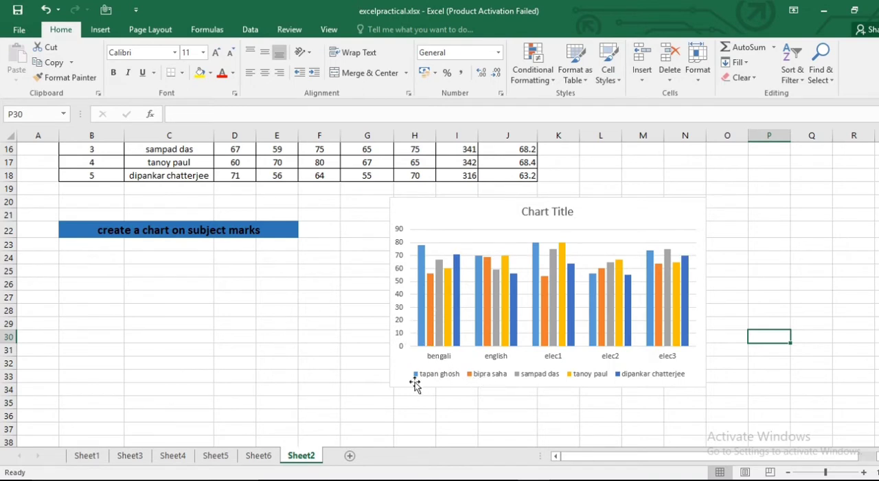
mouse_move(429, 310)
scroll(313, 317, up, 1)
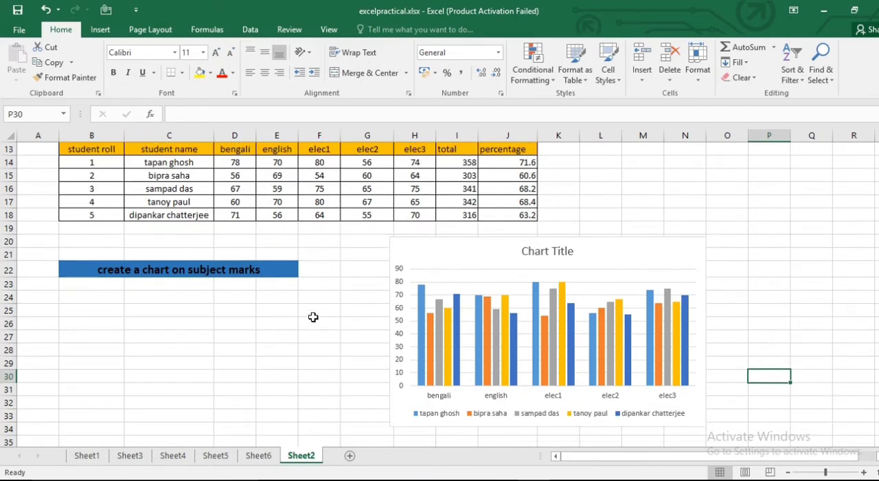
scroll(313, 317, up, 1)
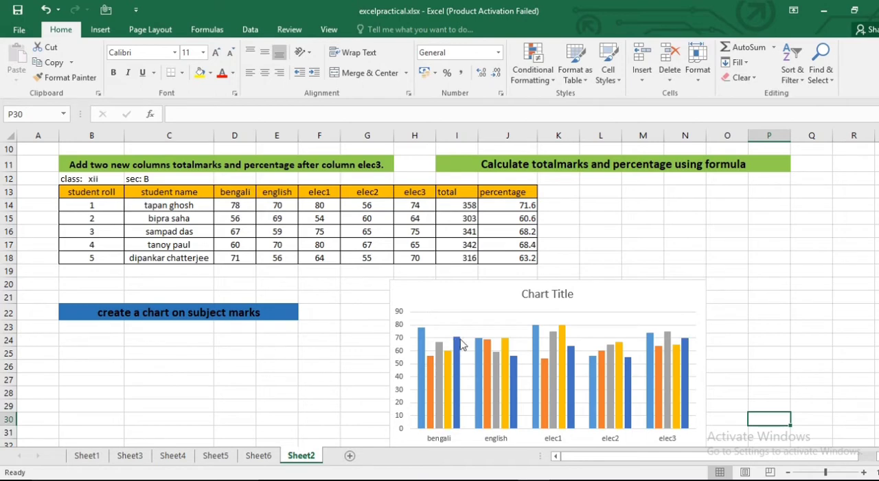
scroll(656, 359, down, 1)
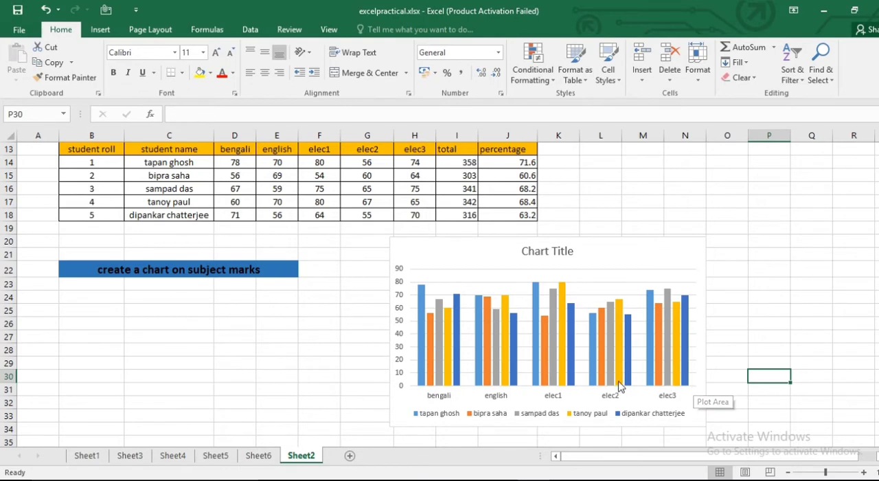
scroll(693, 385, up, 1)
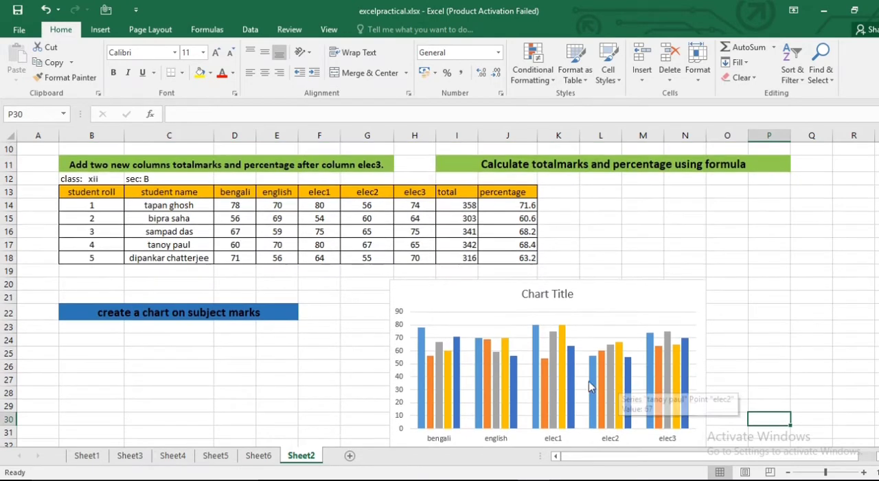
- Replace the column chart's title with "subject marks"
click(546, 297)
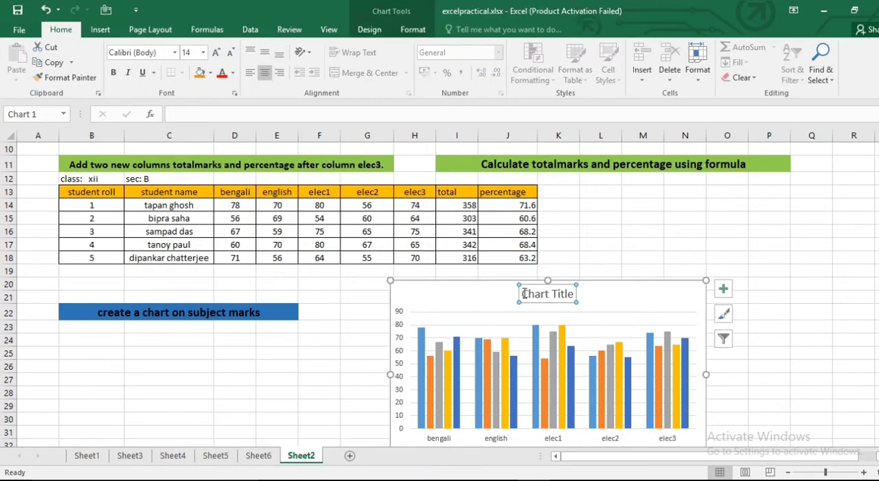
drag(523, 294, 632, 296)
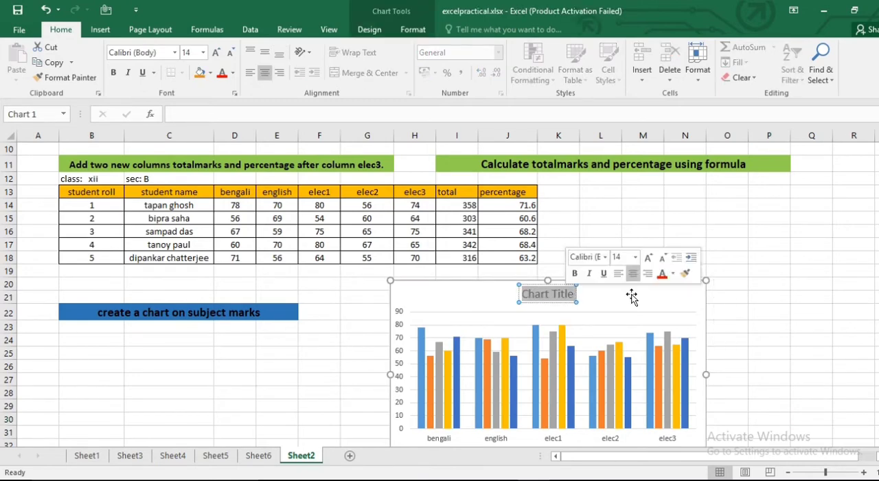
text(s)
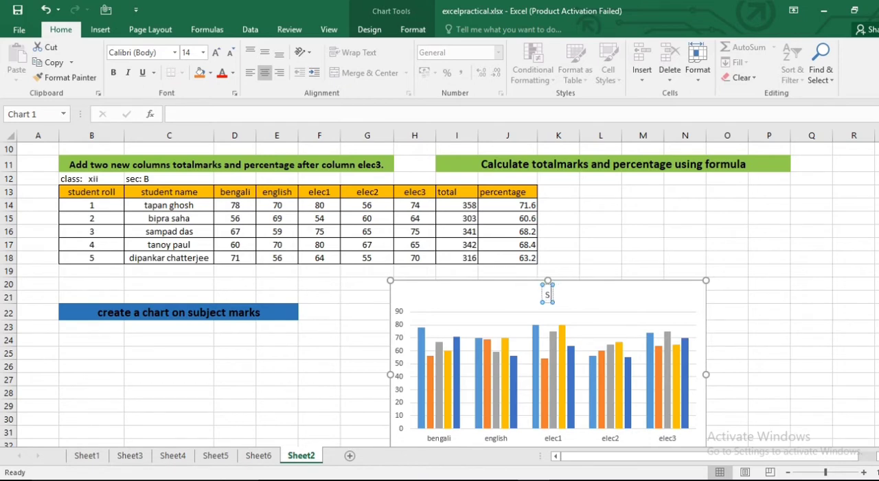
text(ubje)
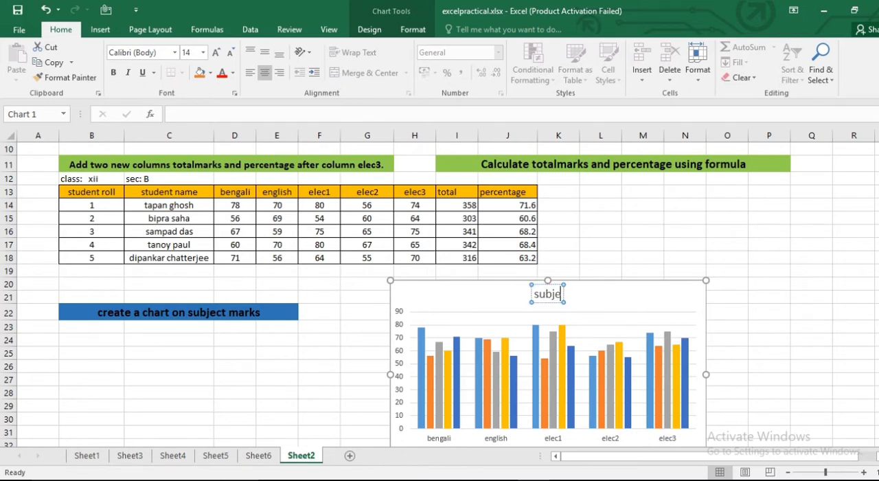
text(ct ma)
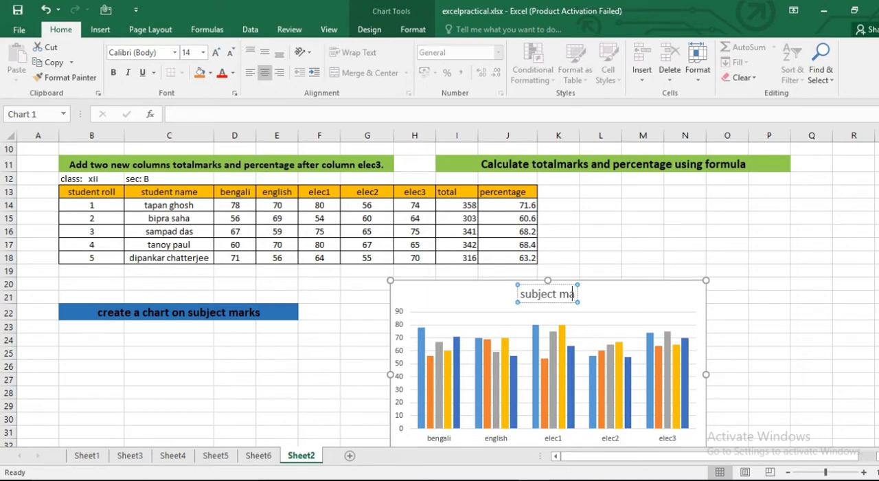
text(rks)
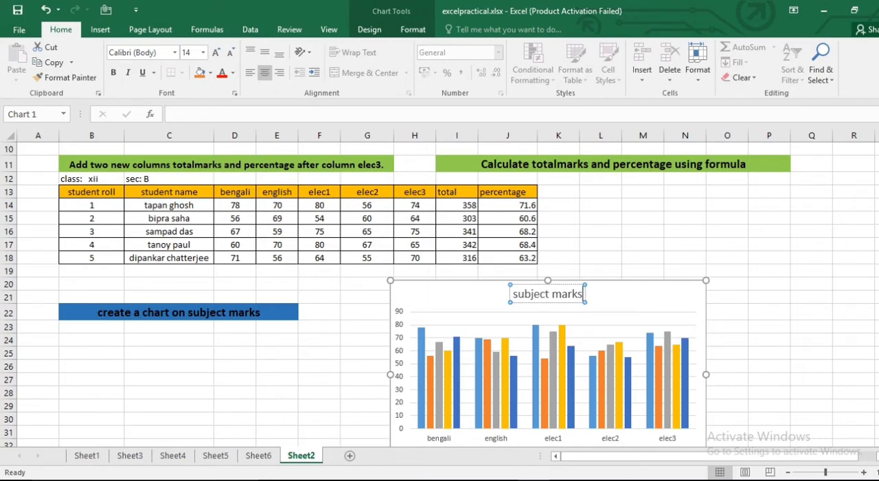
click(669, 304)
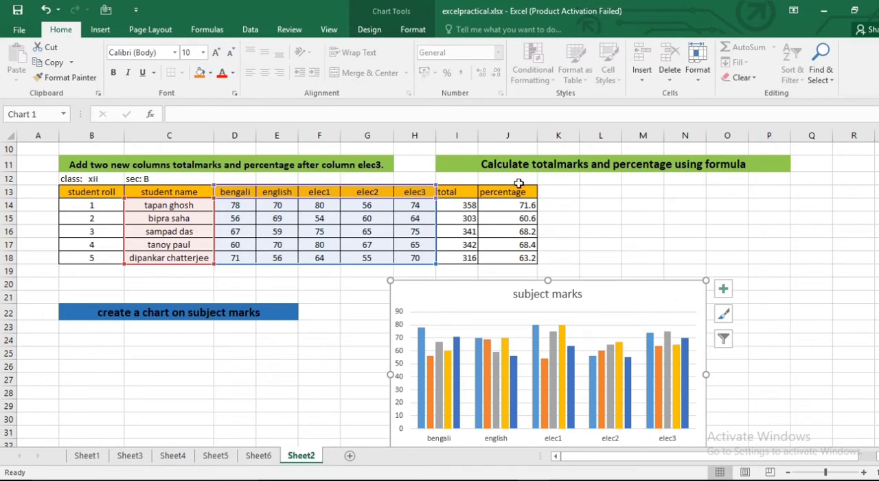
- Review the total formula in I14, the percentage formula in J14 and the subject marks chart
click(461, 205)
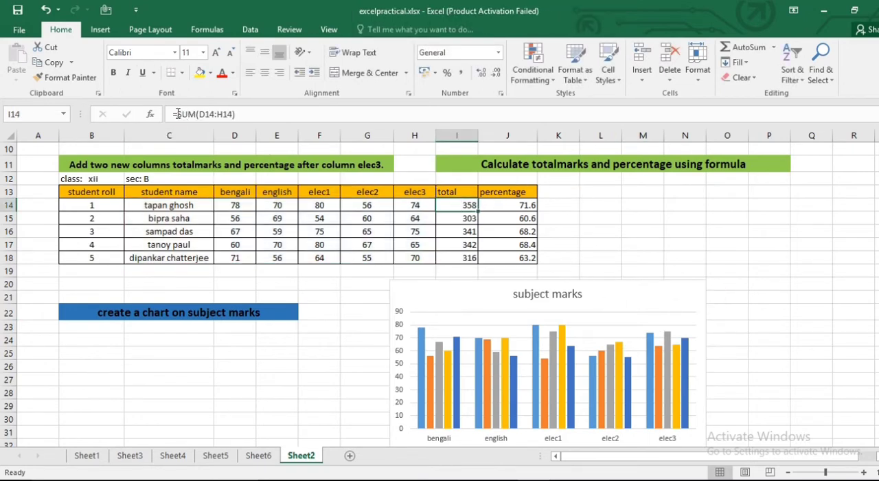
drag(177, 114, 236, 117)
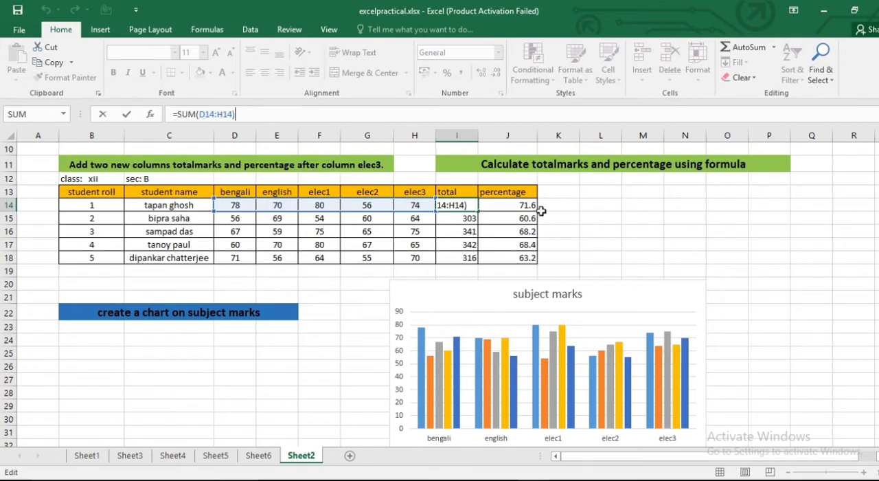
click(678, 294)
click(510, 208)
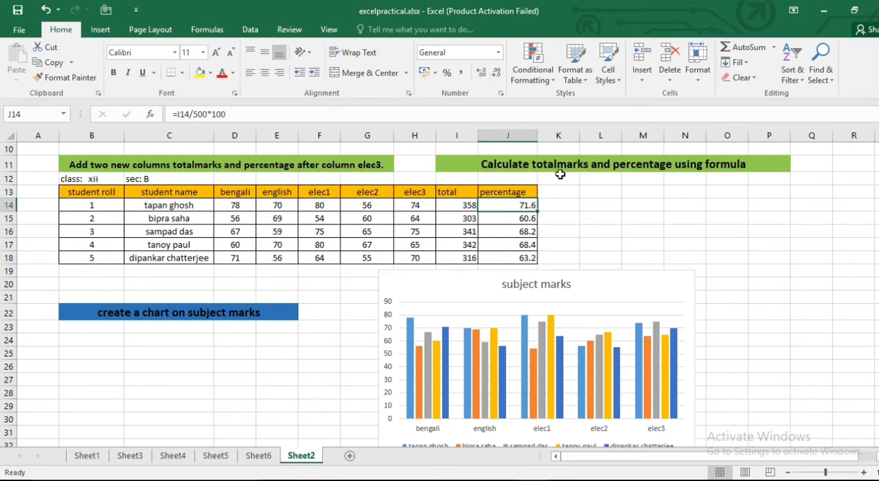
scroll(639, 205, down, 2)
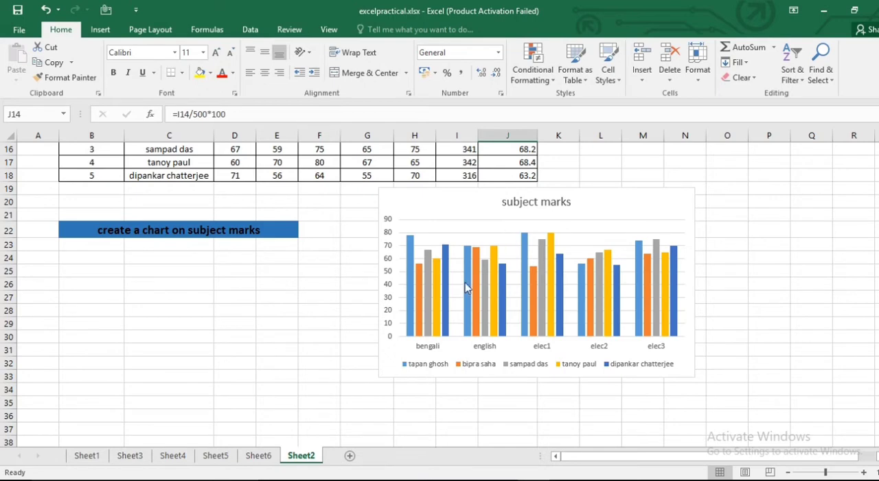
scroll(253, 381, up, 1)
scroll(254, 381, up, 2)
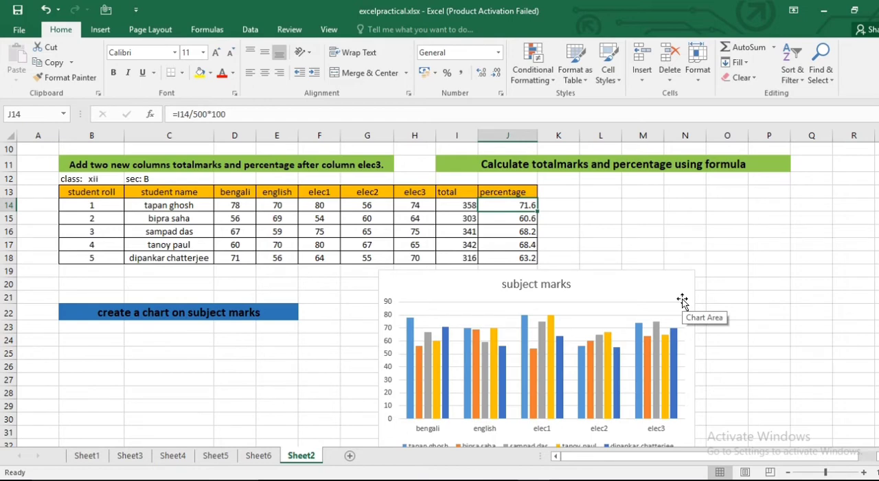
scroll(682, 300, down, 1)
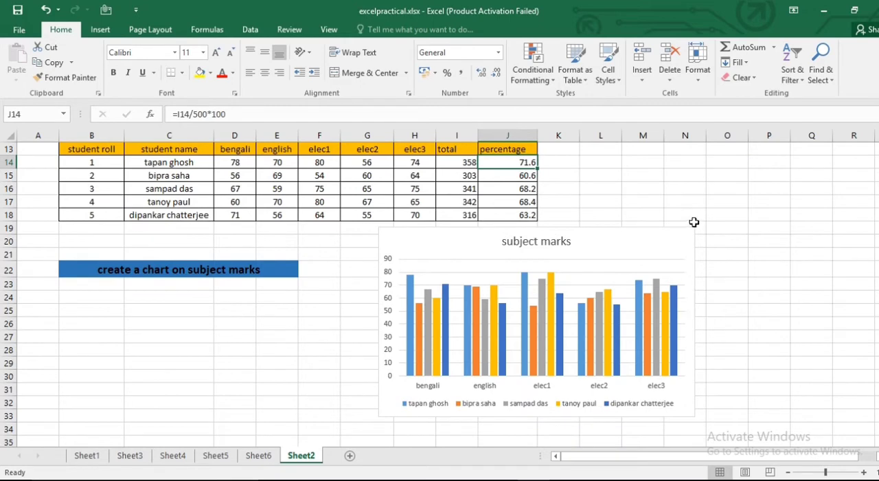
click(692, 206)
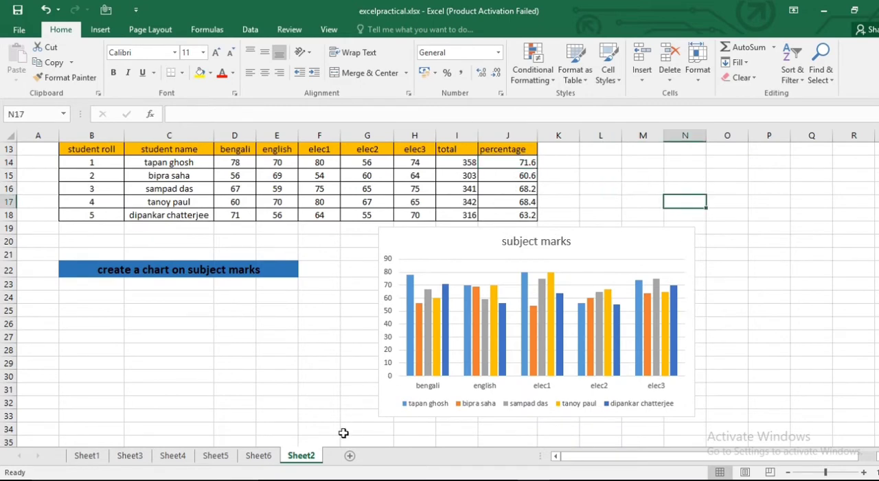
- On Sheet3, insert two blank rows directly above the car model table
click(129, 457)
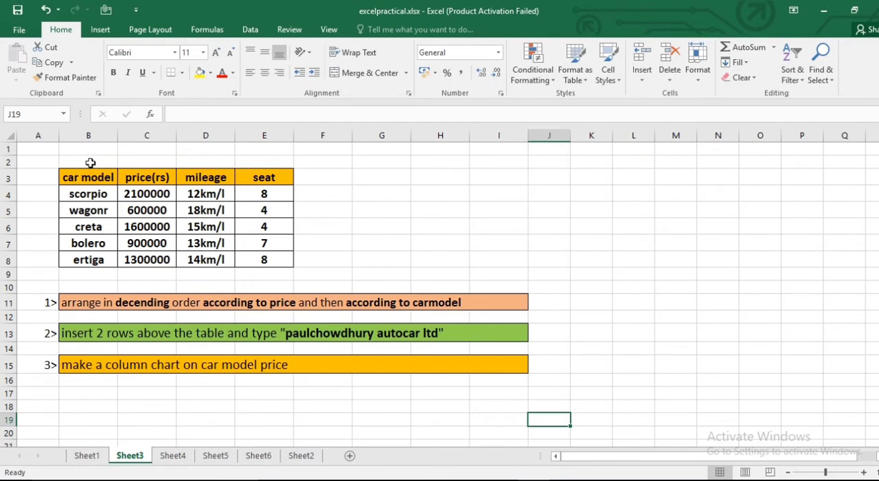
click(9, 162)
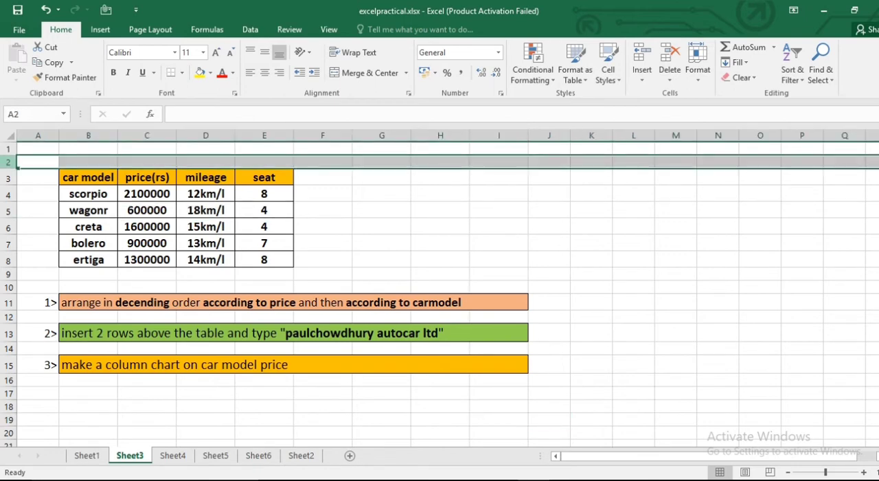
right_click(9, 162)
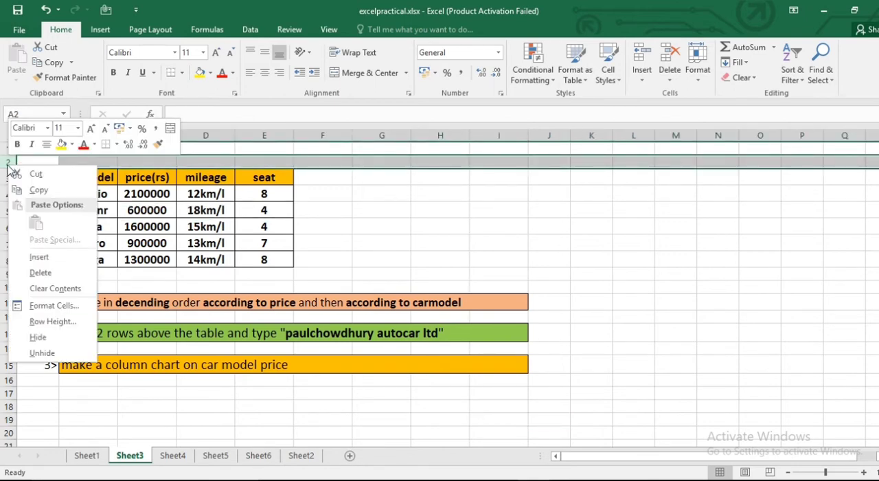
click(41, 258)
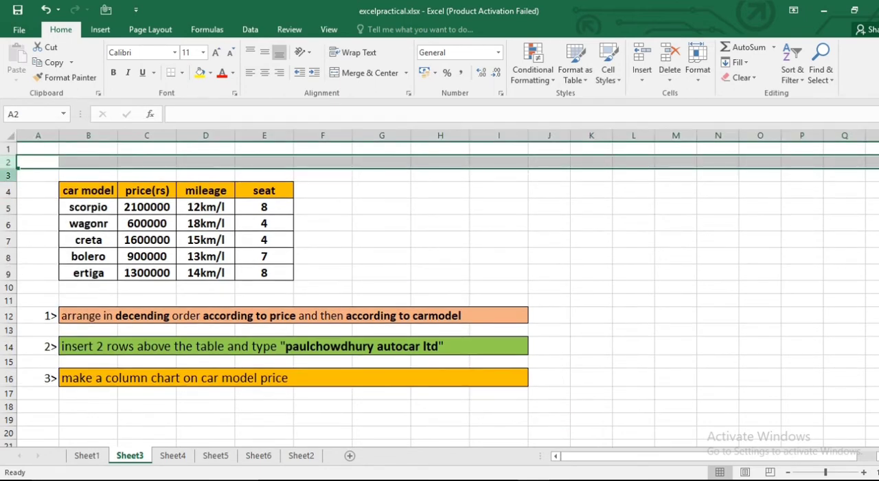
click(10, 175)
right_click(10, 176)
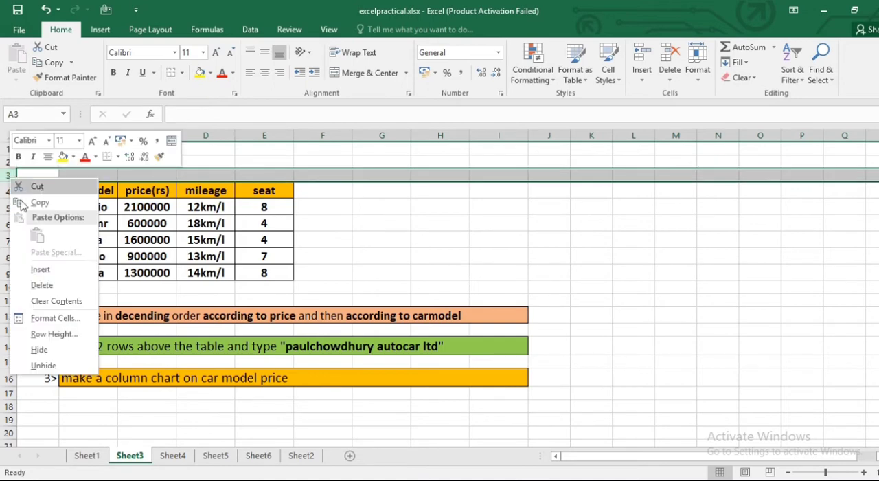
click(43, 270)
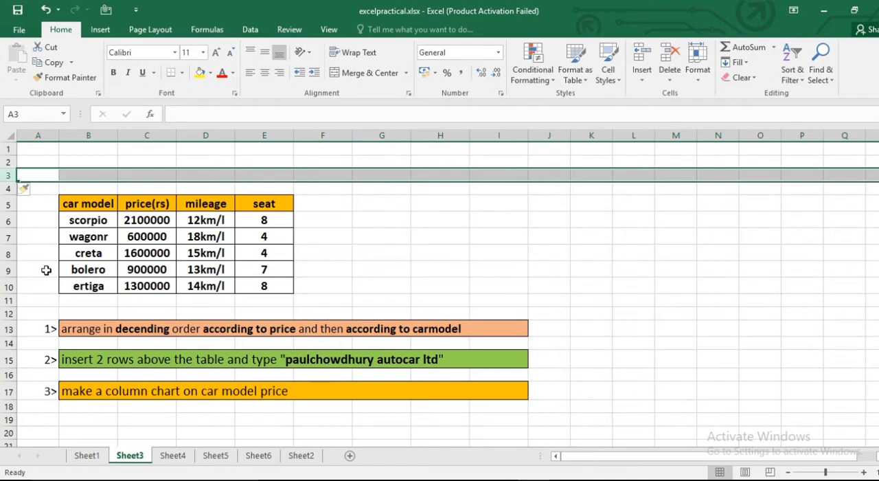
- Merge and center cells B3:E4 above the car table's header row
click(80, 177)
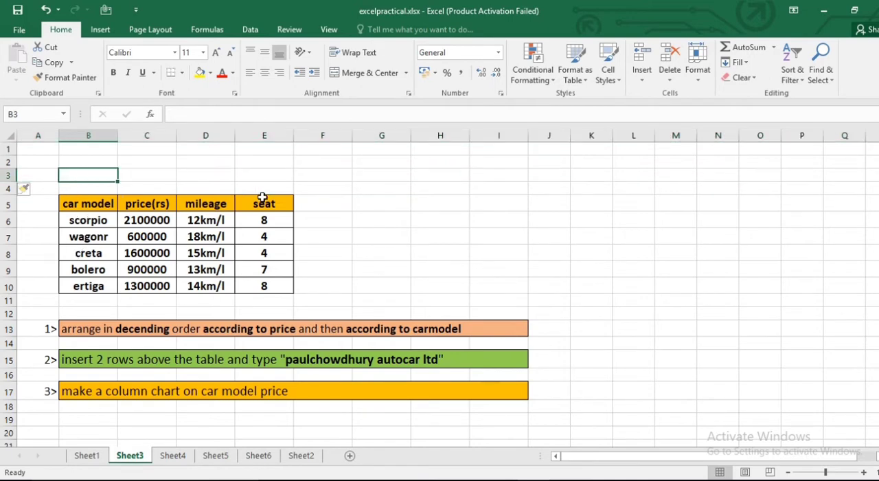
shift+click(274, 188)
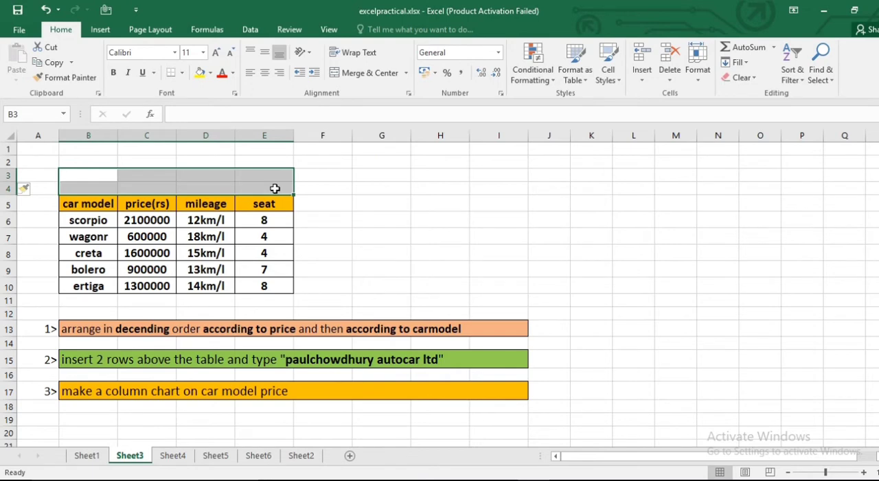
click(382, 71)
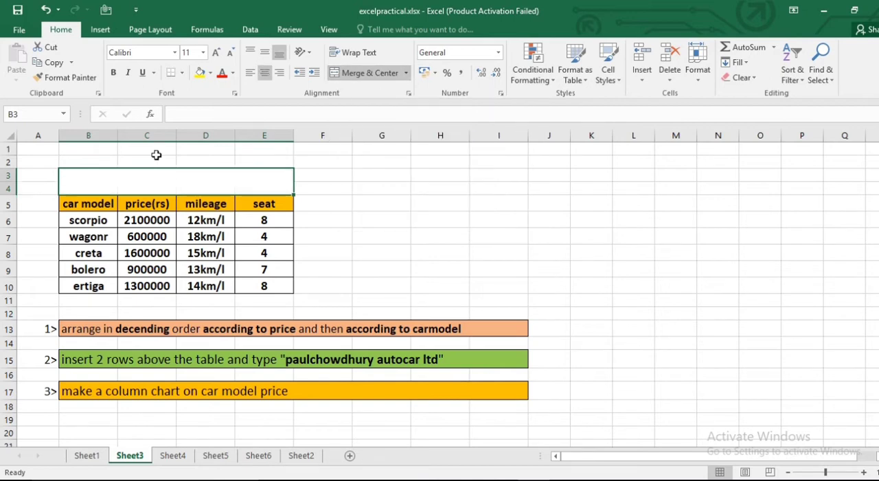
- Enter the heading "PAULCHOWDHURY AUTOCAR LTD" in the merged cell above the car table
double_click(159, 185)
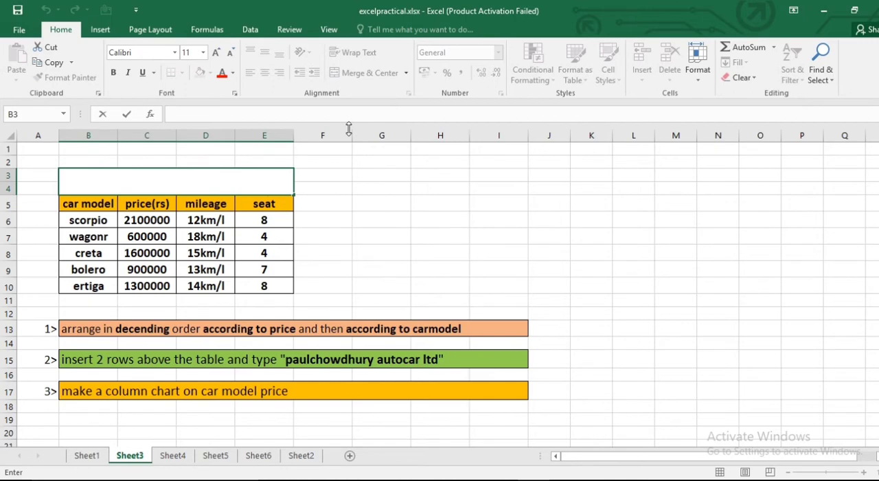
text(PAUL CHOW)
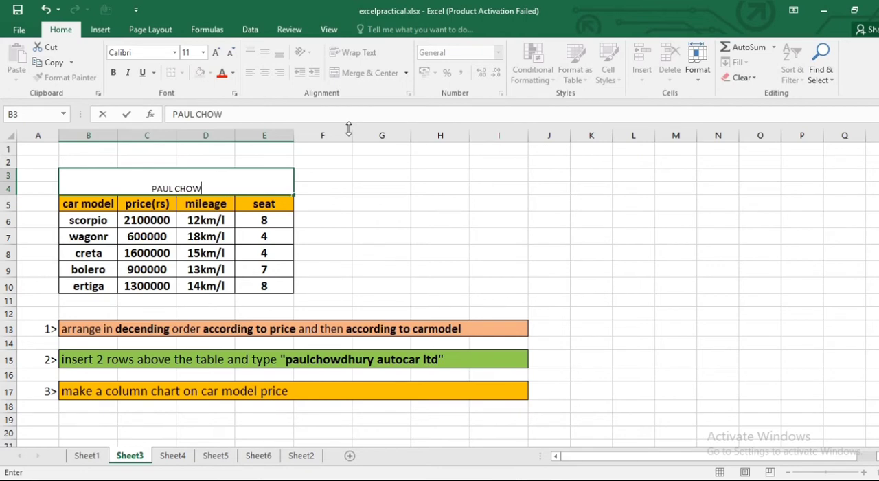
text(DH)
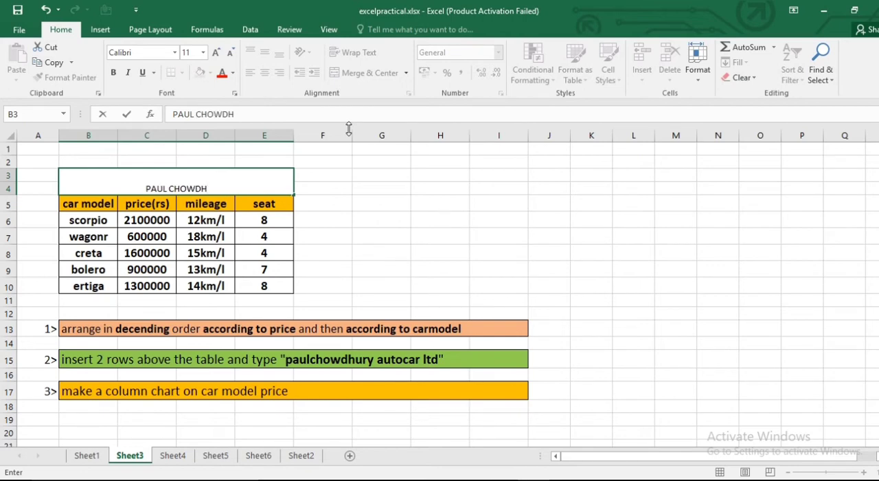
text(UR)
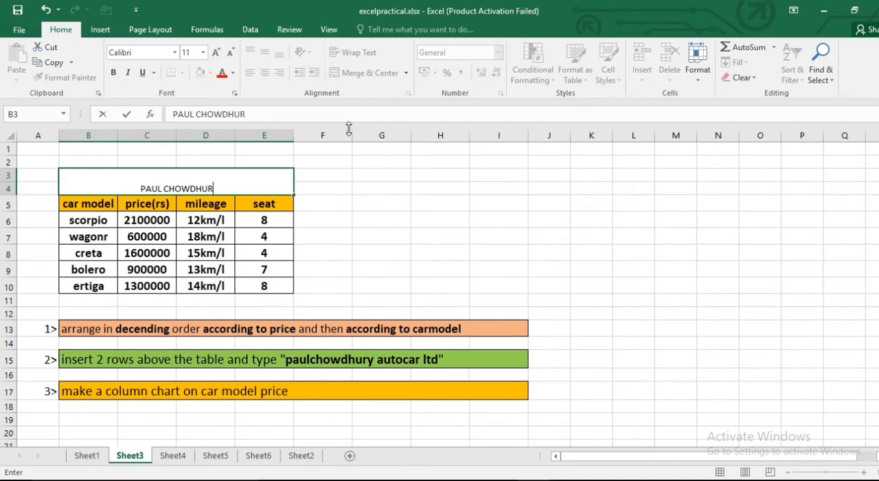
text(Y )
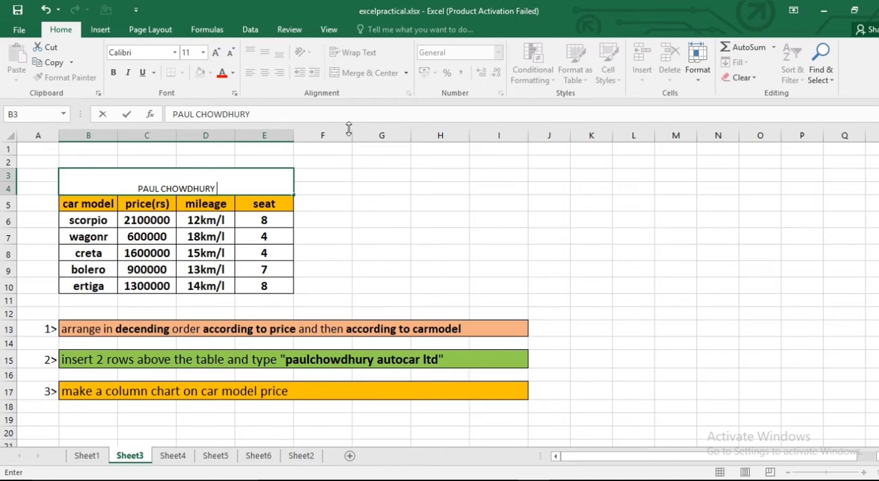
text(AUTO)
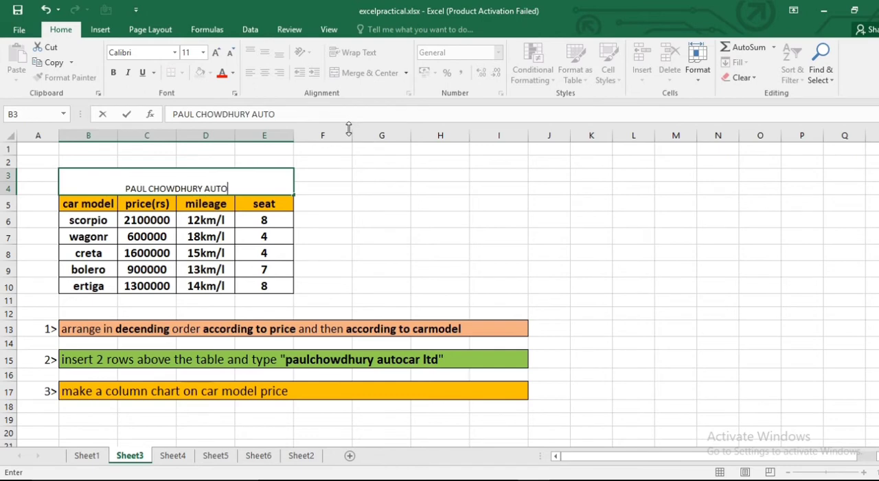
text(CAR)
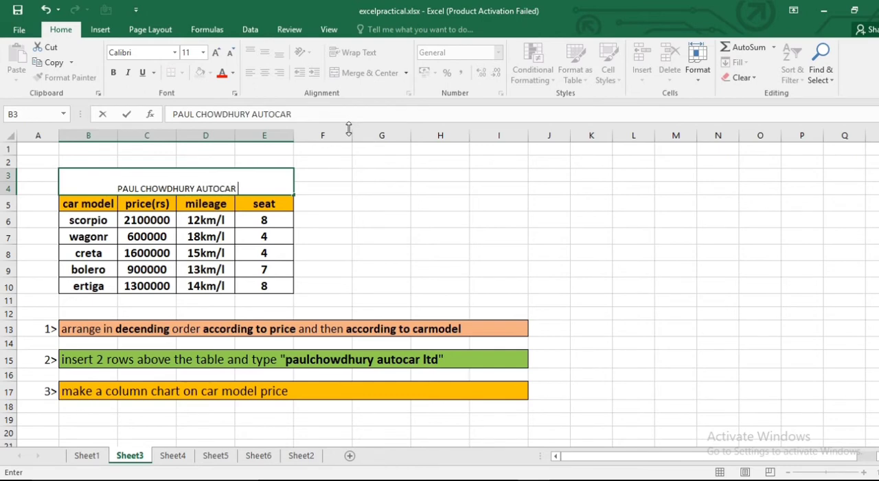
text( LTD)
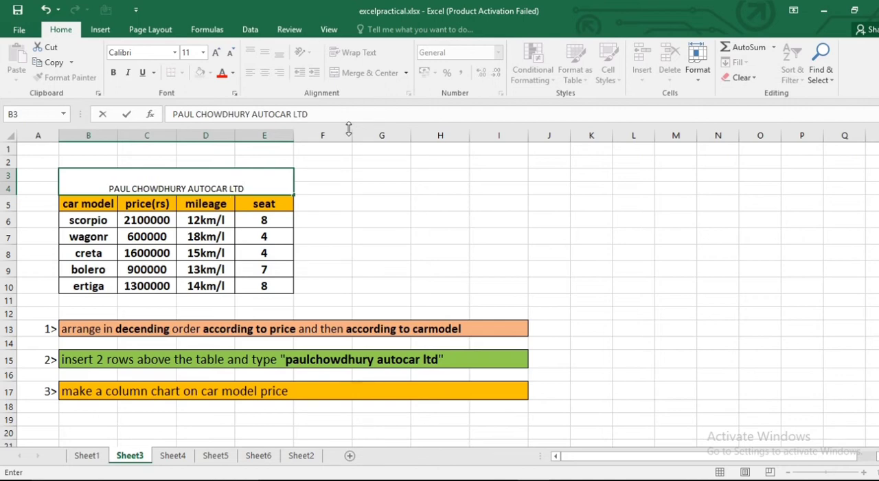
click(133, 188)
key(BackSpace)
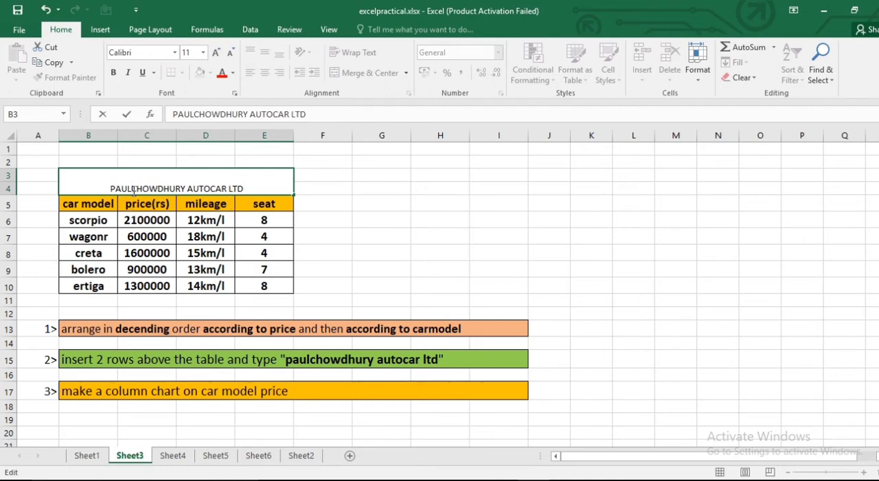
click(430, 236)
- Make the company heading bold, enlarge it to 14 pt and align it vertically to the middle of its cell
click(169, 183)
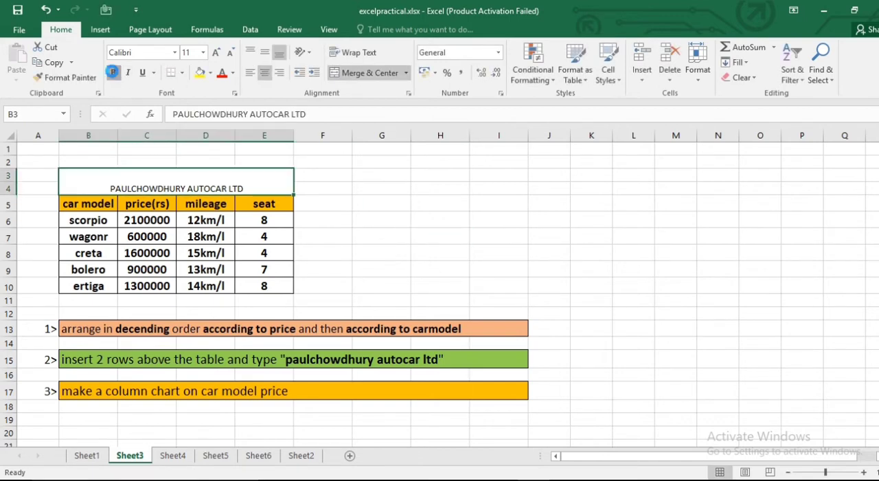
click(114, 73)
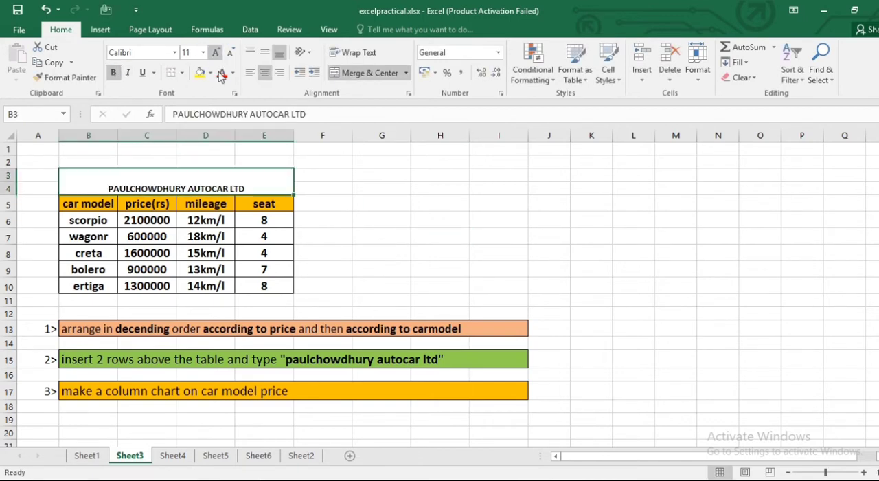
click(216, 53)
click(217, 53)
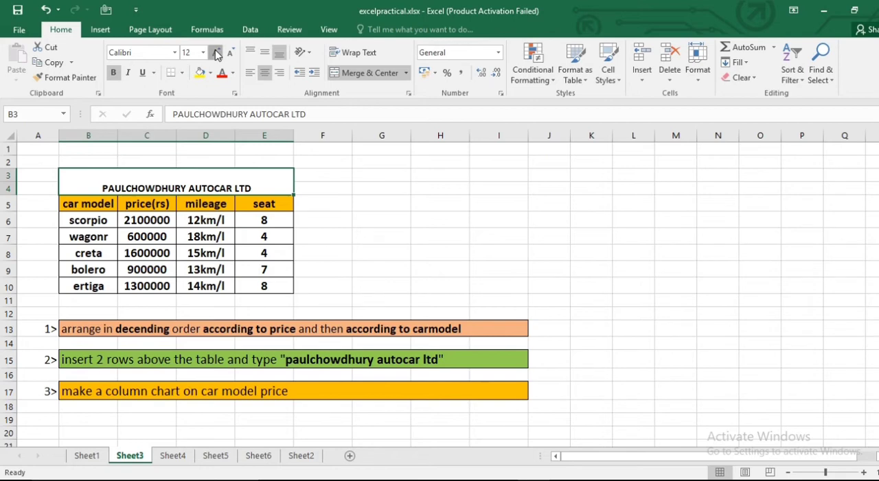
click(264, 52)
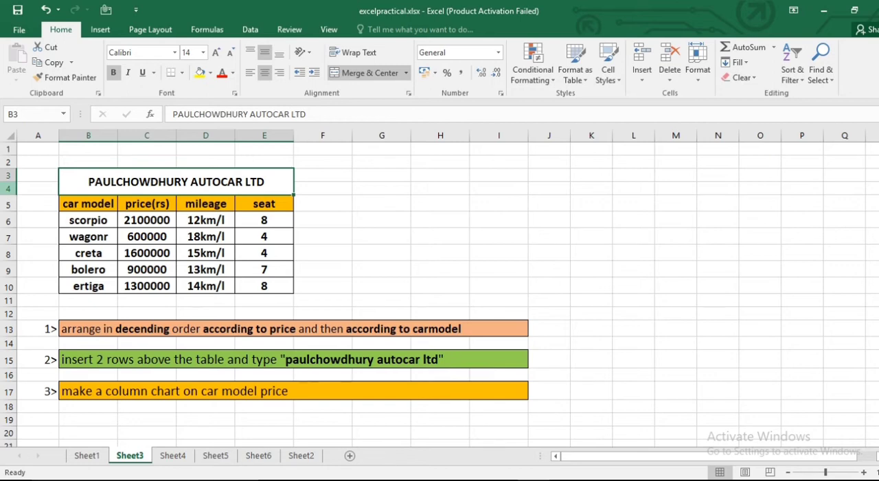
click(10, 189)
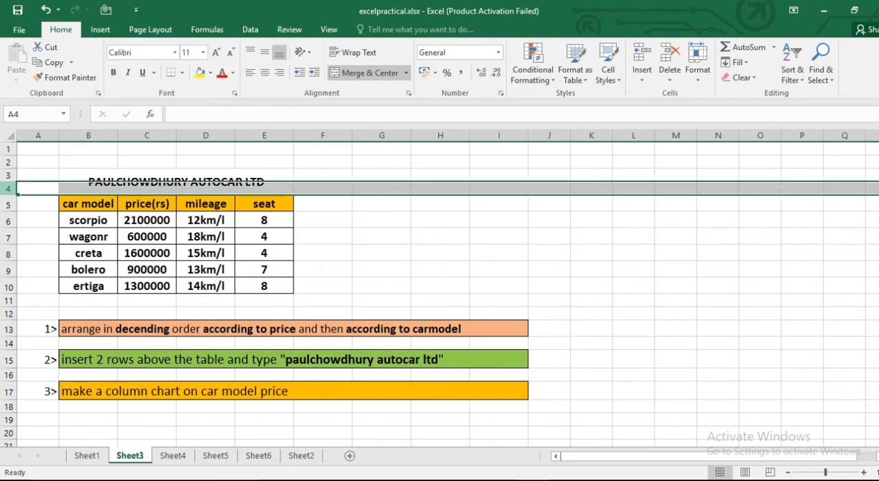
right_click(10, 189)
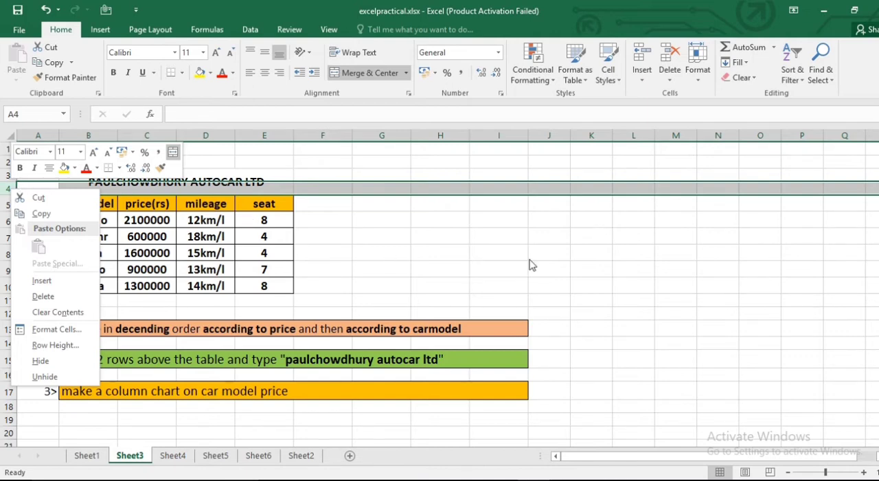
key(Escape)
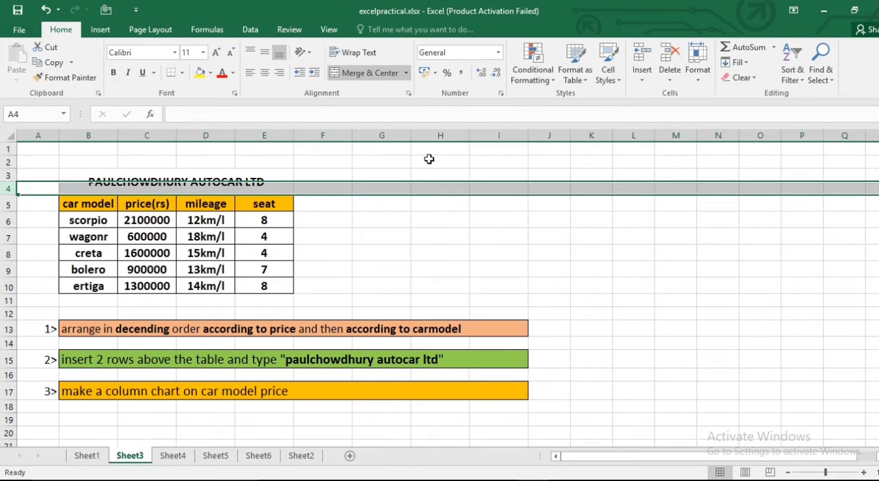
click(365, 173)
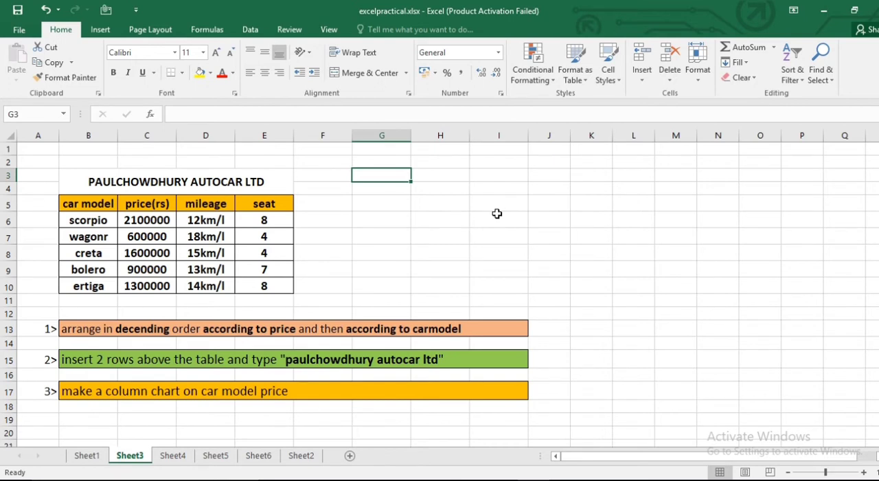
- Custom sort the car table B5:E10 by price(rs) values from largest to smallest
click(80, 201)
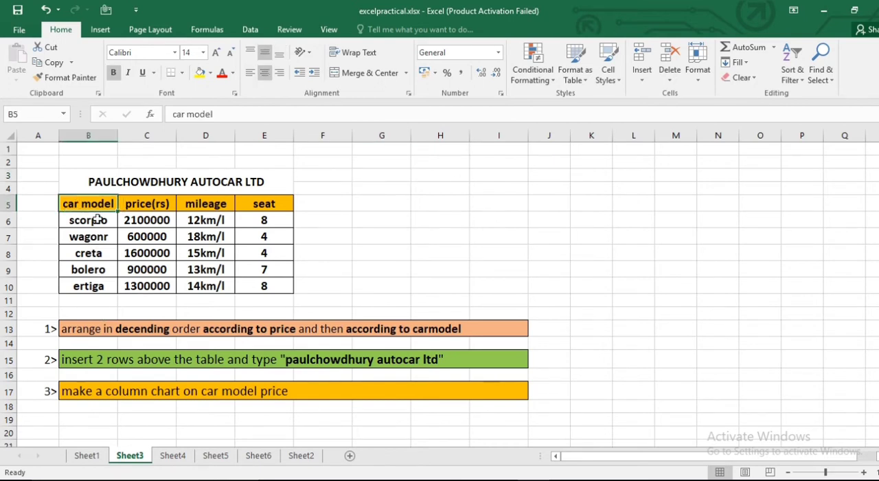
shift+click(276, 285)
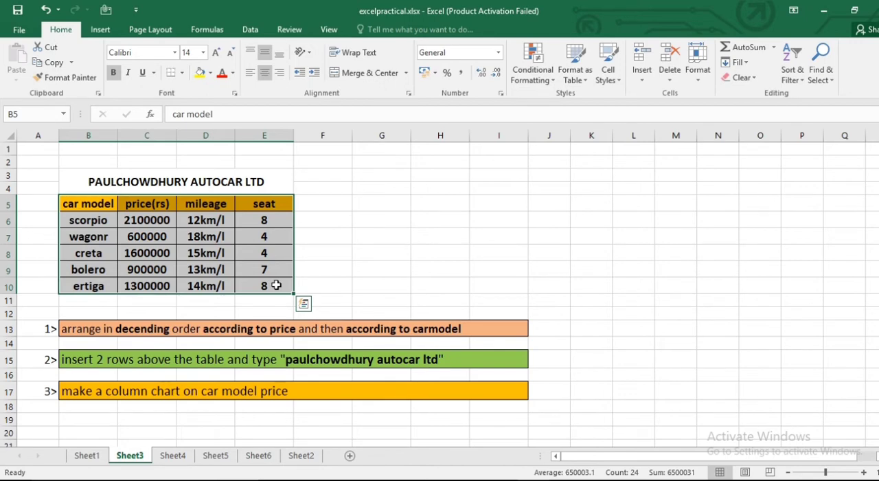
click(798, 61)
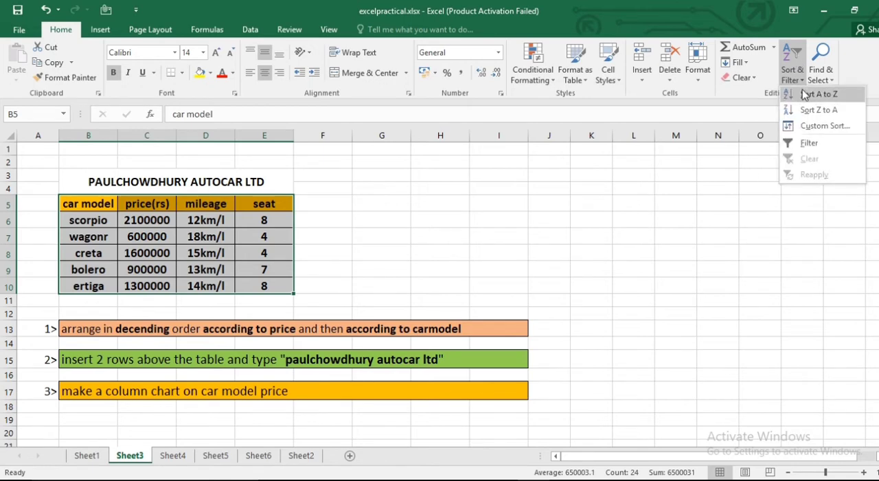
click(824, 126)
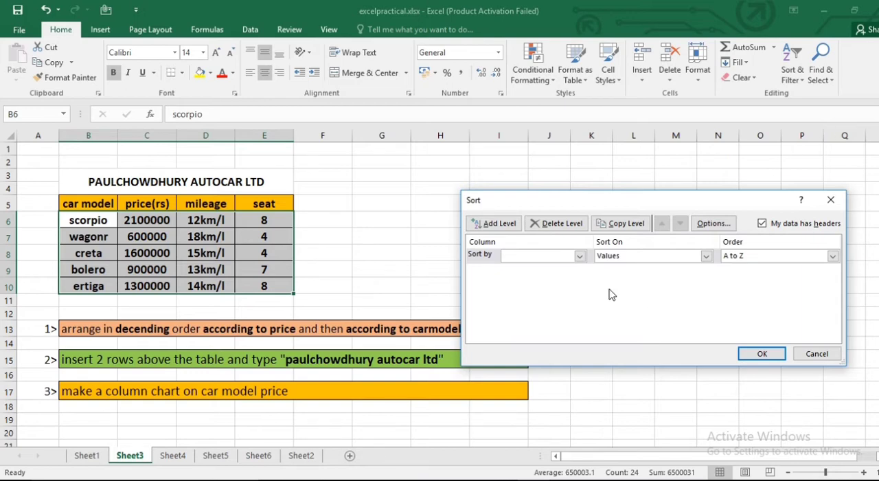
click(579, 256)
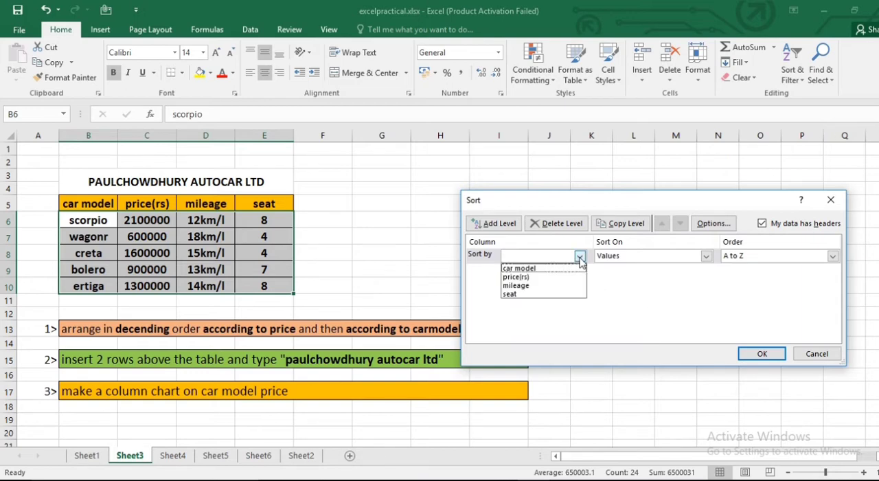
click(534, 276)
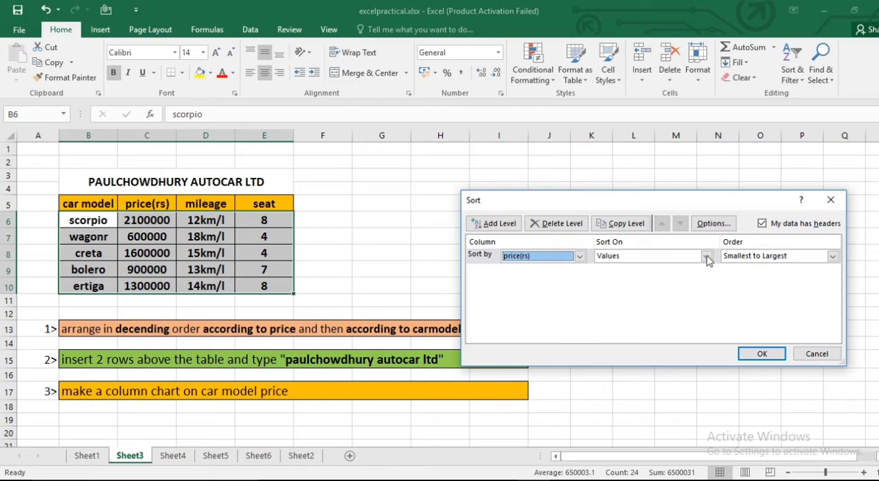
click(832, 256)
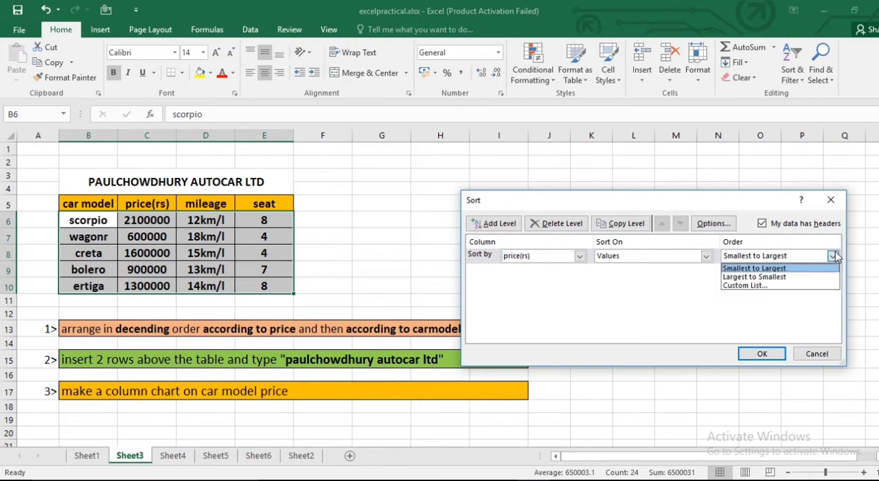
click(756, 277)
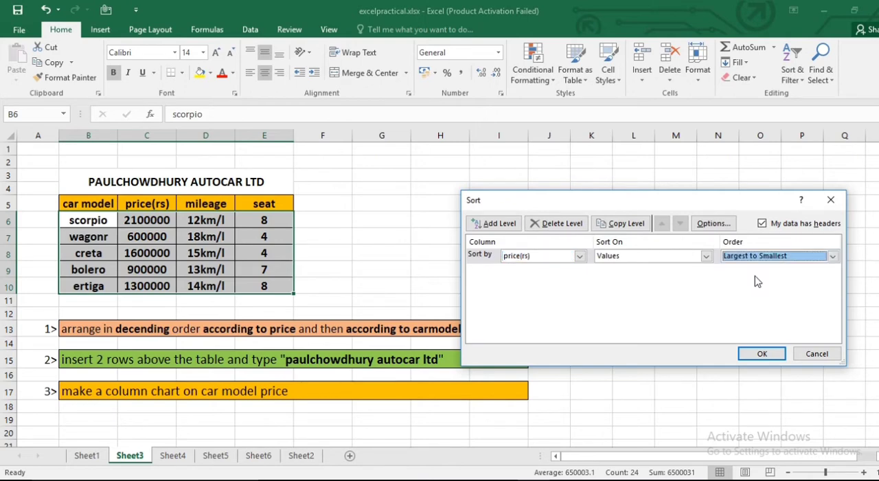
click(765, 354)
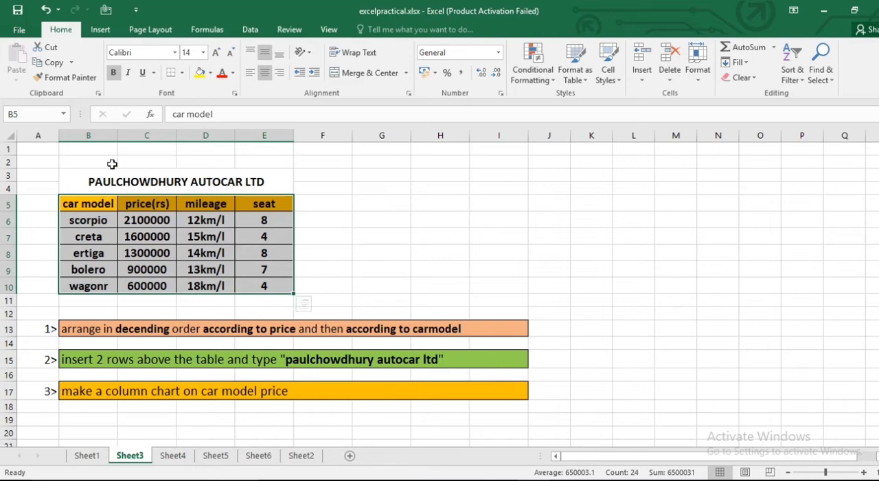
- Custom sort the car table B5:E10 by car model in Z to A order
click(83, 204)
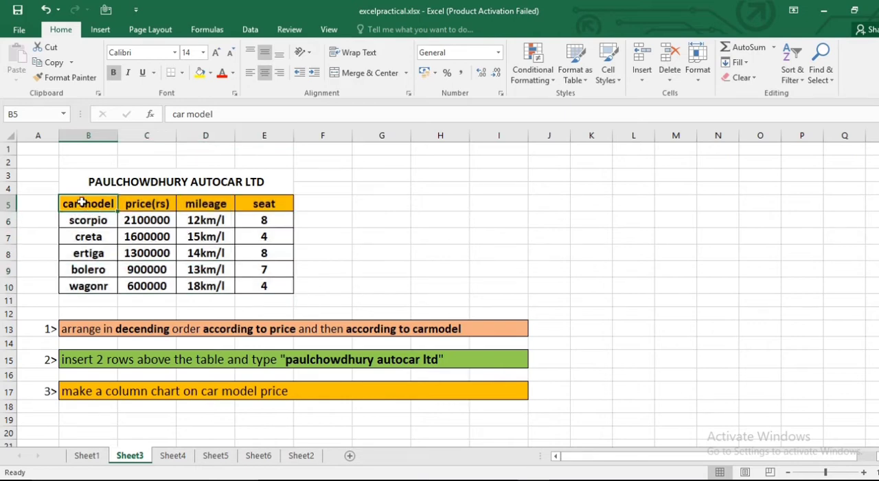
shift+click(284, 287)
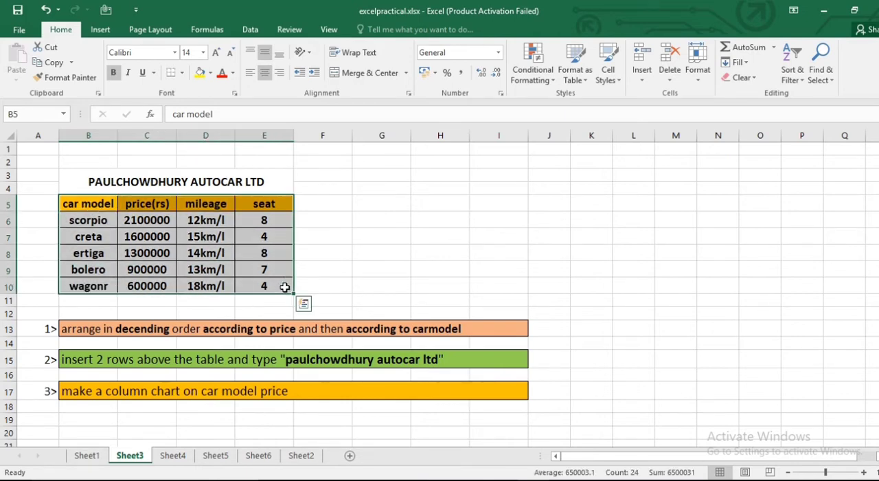
click(802, 67)
click(813, 128)
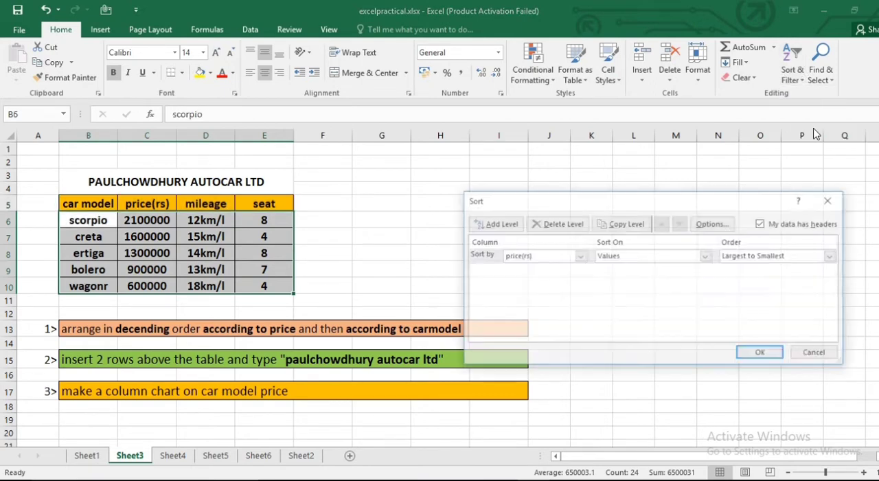
click(580, 256)
click(559, 268)
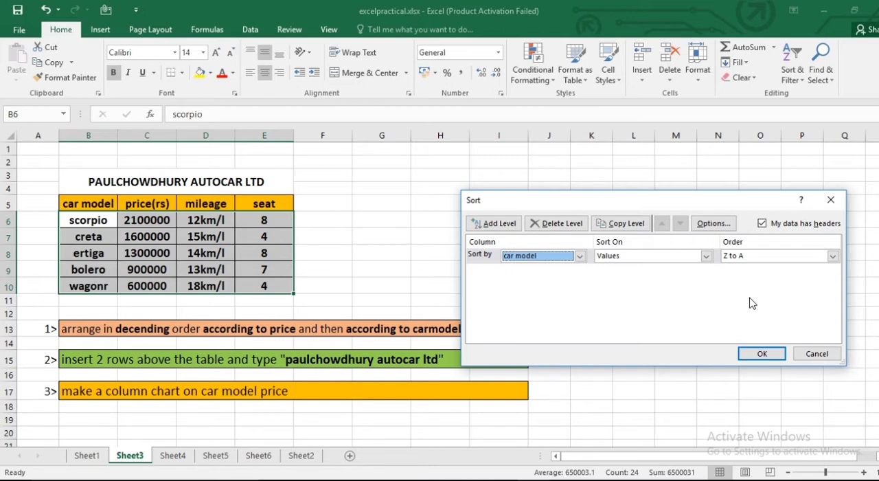
click(762, 353)
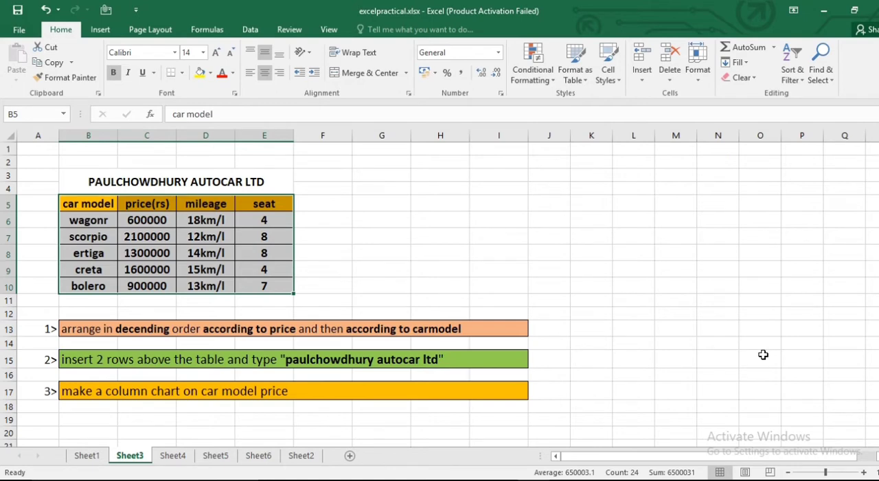
click(531, 281)
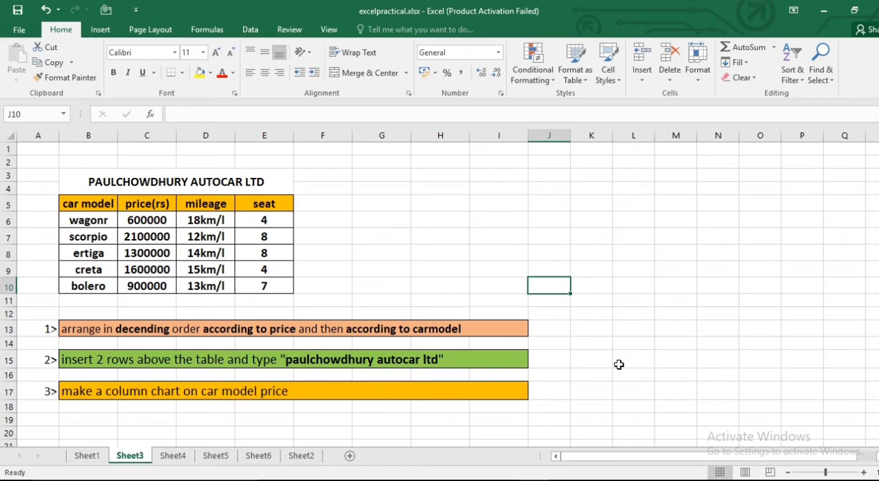
- Insert a 2-D clustered column chart of car model and price from B5:C10 and place it over the empty columns J to Q
click(76, 199)
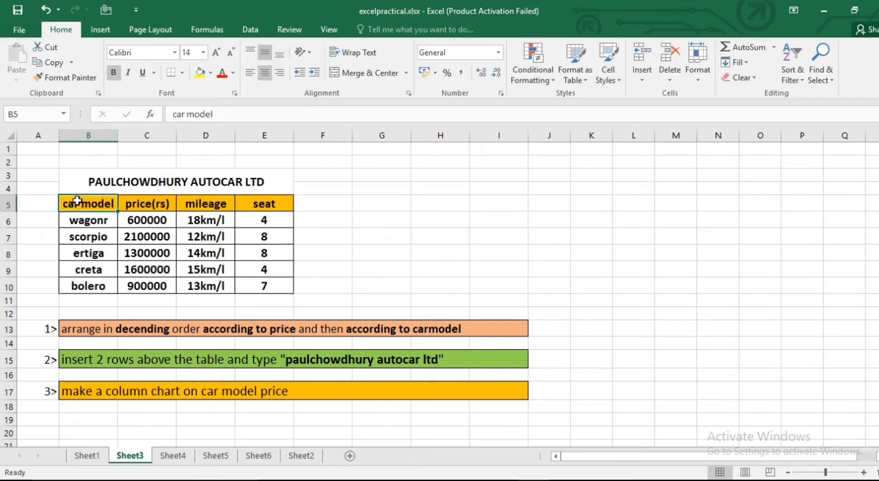
shift+click(160, 286)
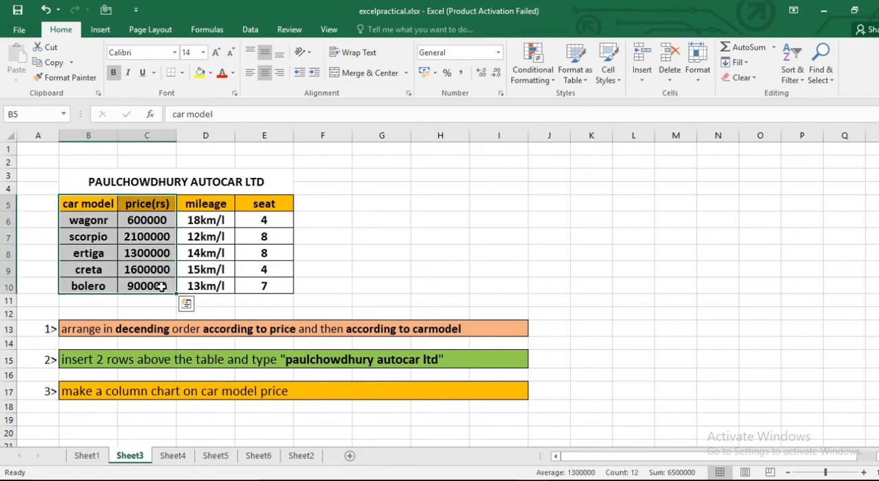
click(100, 30)
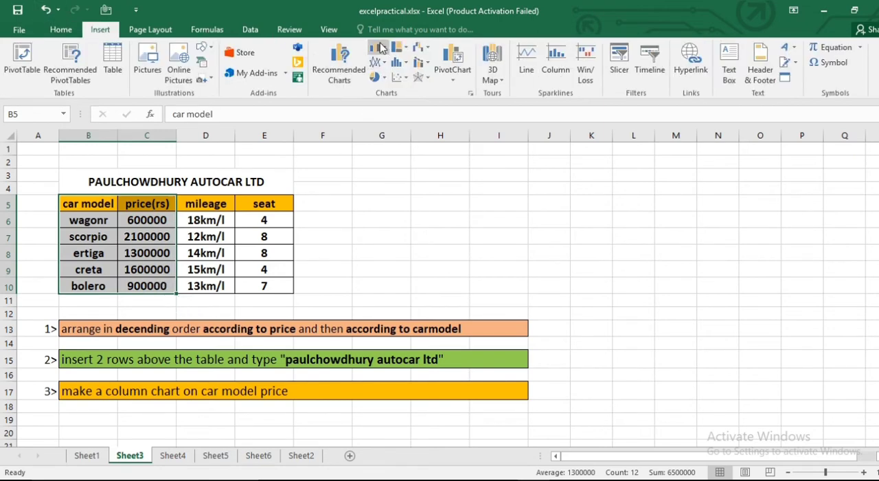
click(378, 47)
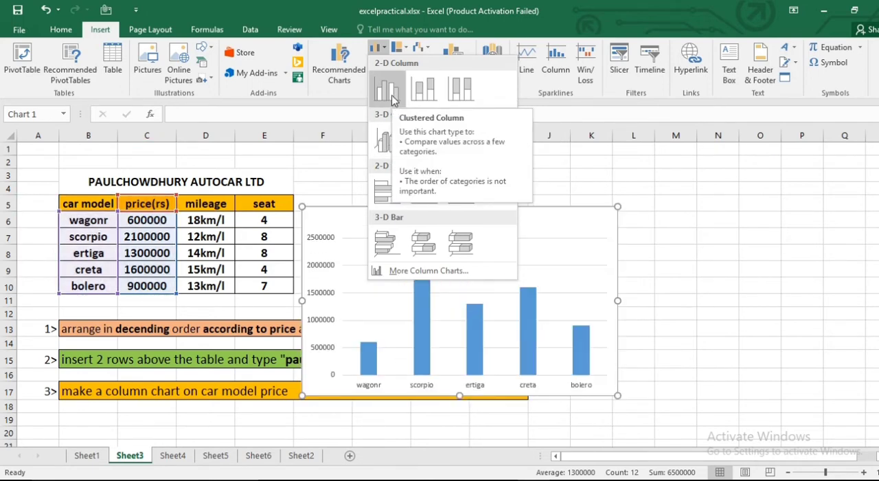
click(387, 89)
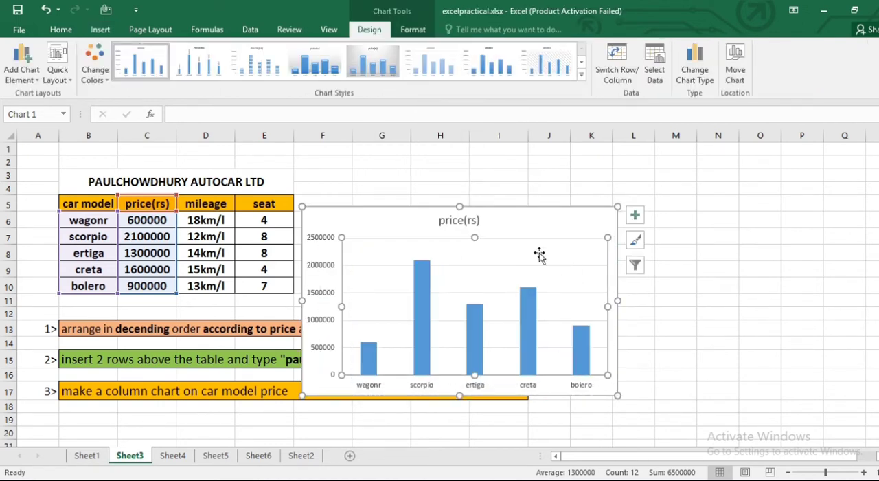
drag(514, 226, 742, 197)
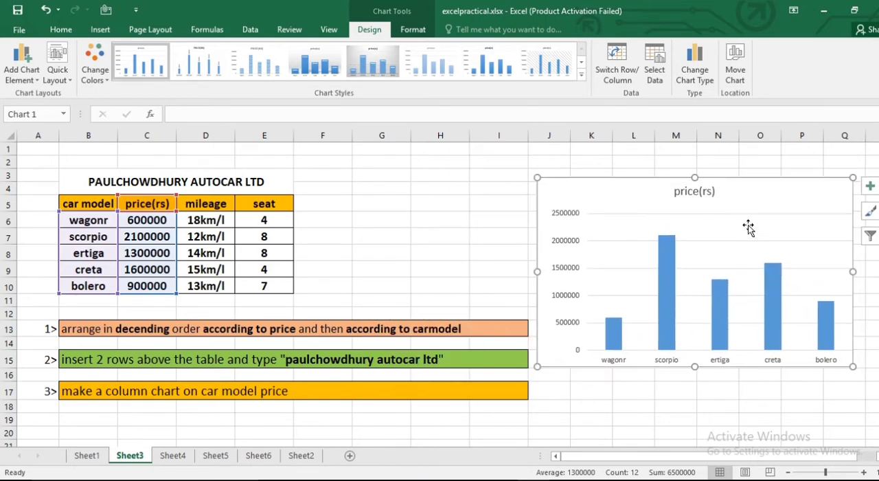
click(682, 420)
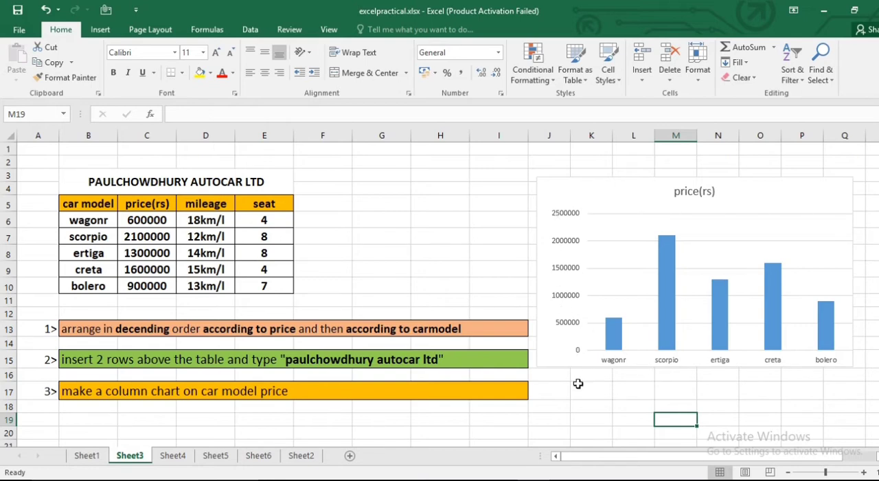
- Extend the chart title so that it reads "CARMODEL VS price(rs)"
click(697, 192)
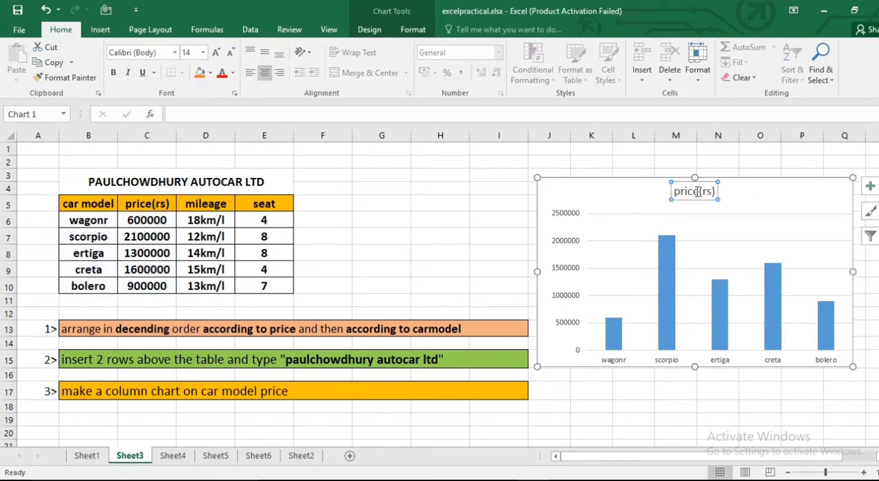
click(677, 193)
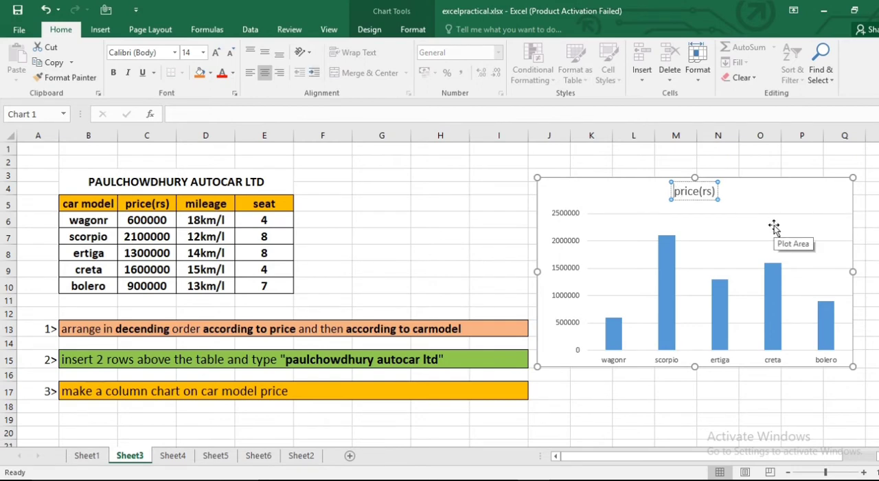
text(CAR)
text(MODE)
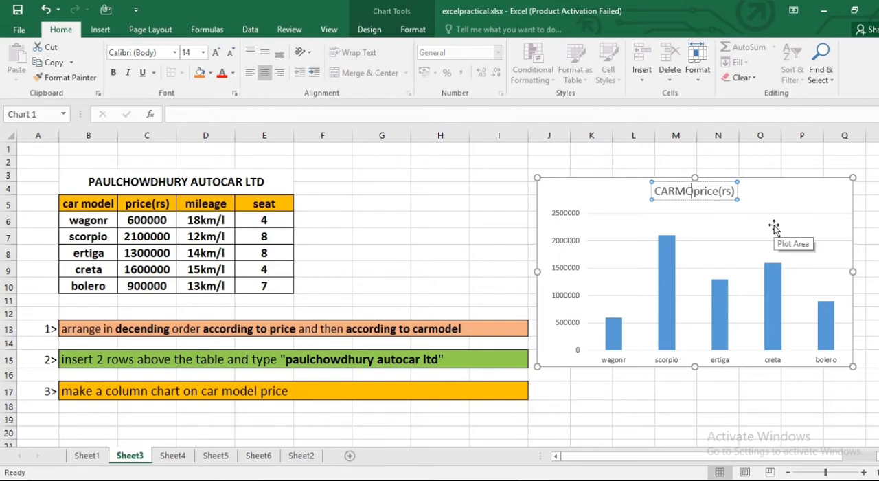
text(L VS)
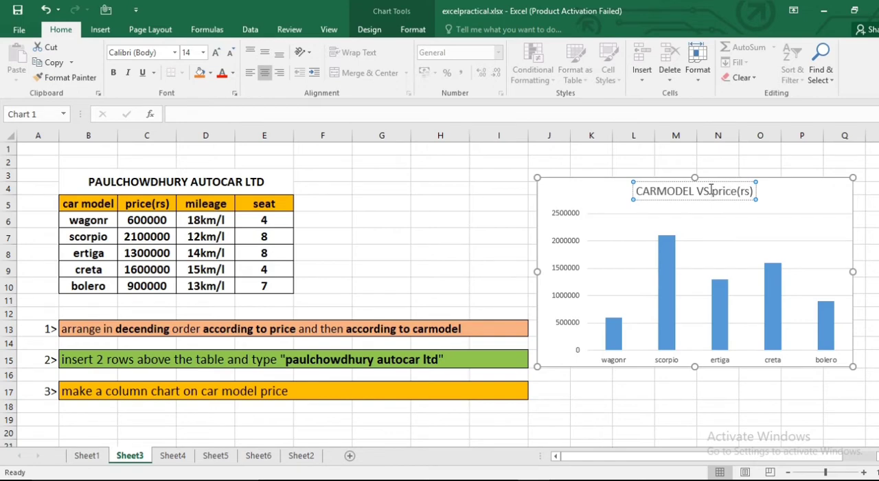
click(777, 198)
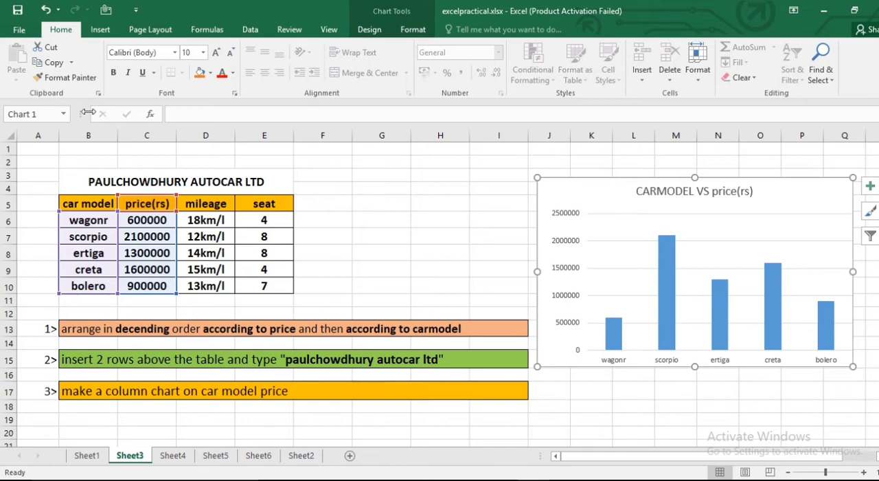
click(104, 33)
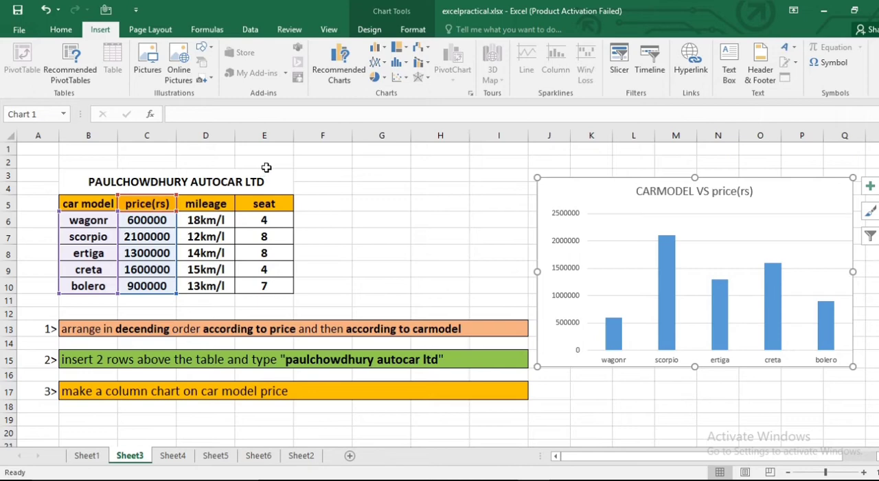
- On Sheet4, calculate the first consumer's bill amount in G3 as units consumed times unit price with the formula =D3*F3
click(173, 455)
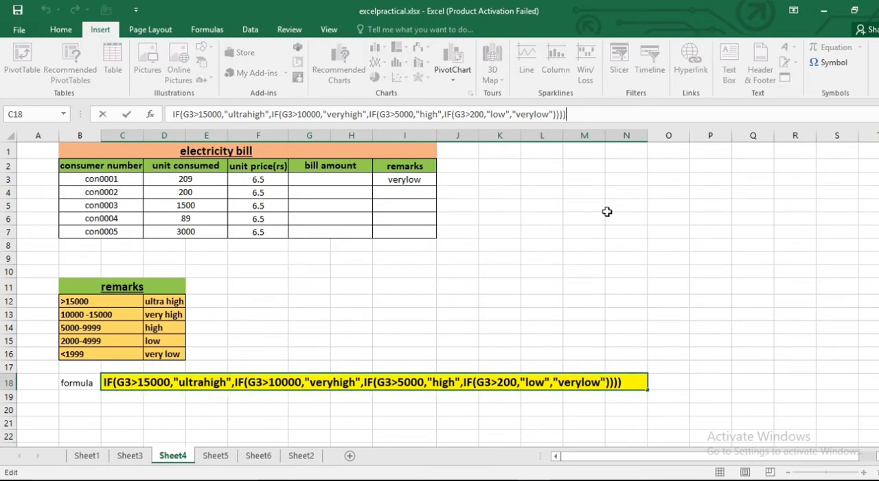
click(607, 276)
click(327, 181)
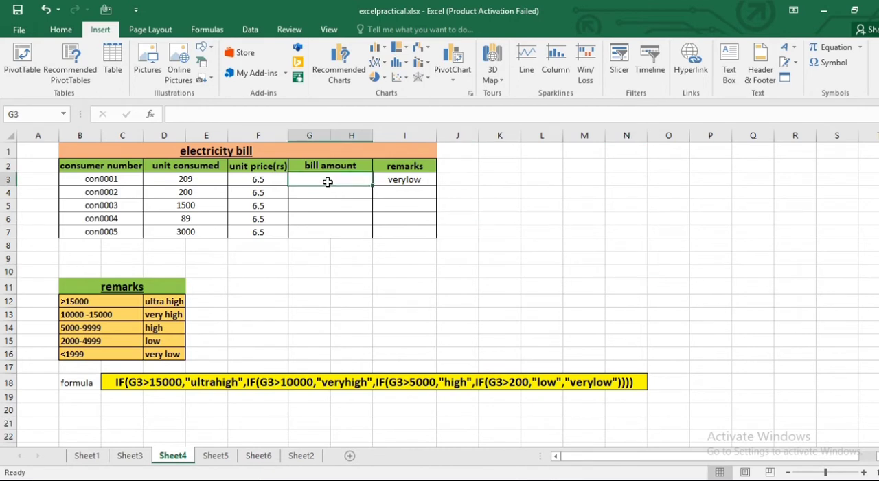
click(22, 114)
click(319, 176)
text(=)
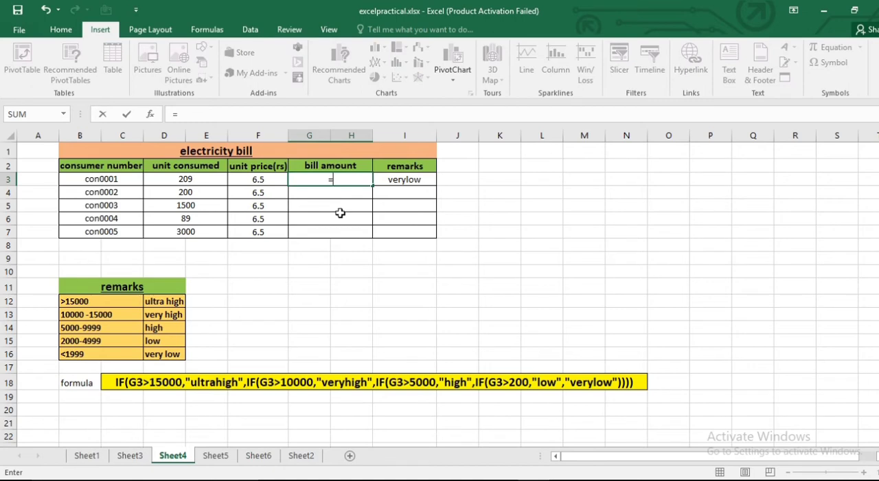
click(187, 180)
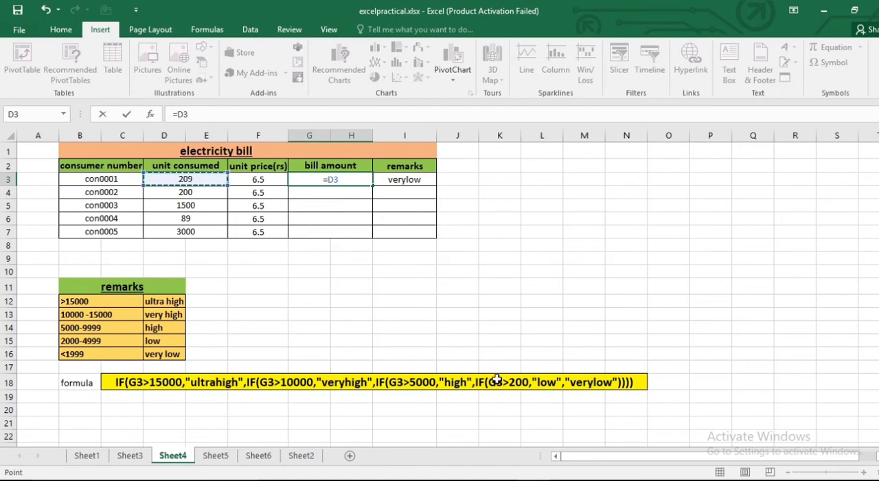
text(*)
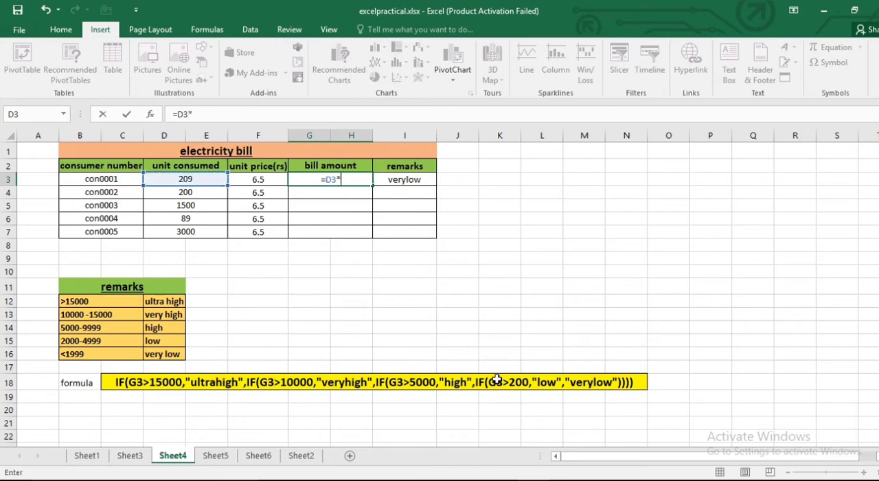
click(258, 182)
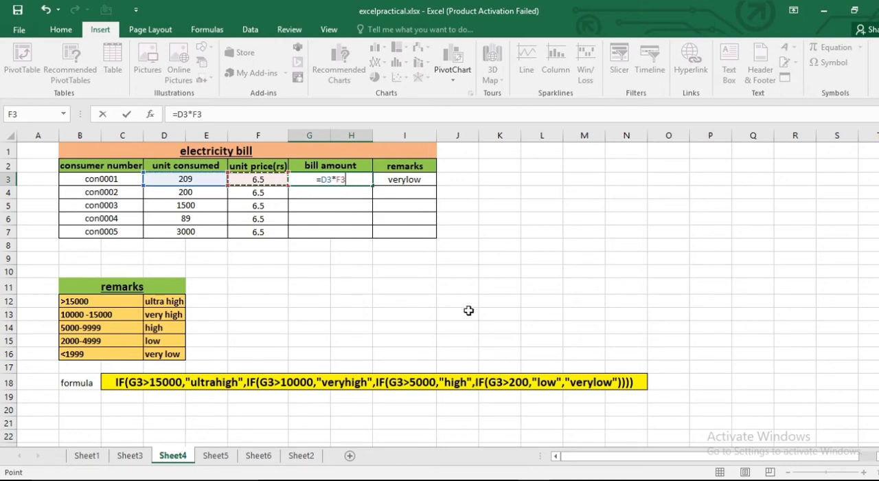
key(Return)
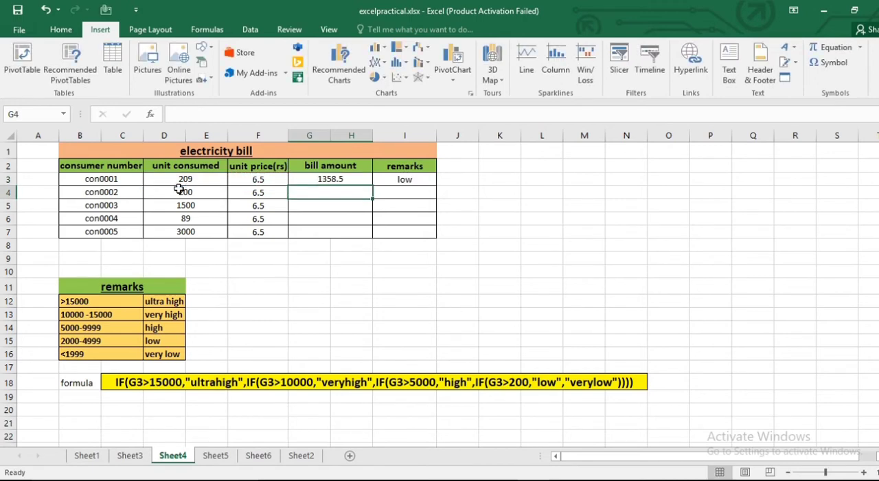
- Fill the bill amount formula from G3 down to G7 for the remaining consumers
click(339, 180)
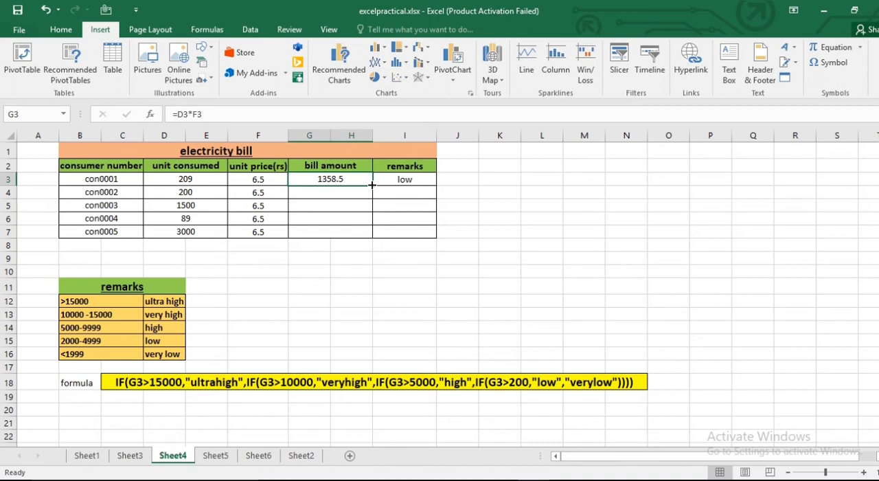
drag(372, 184, 375, 241)
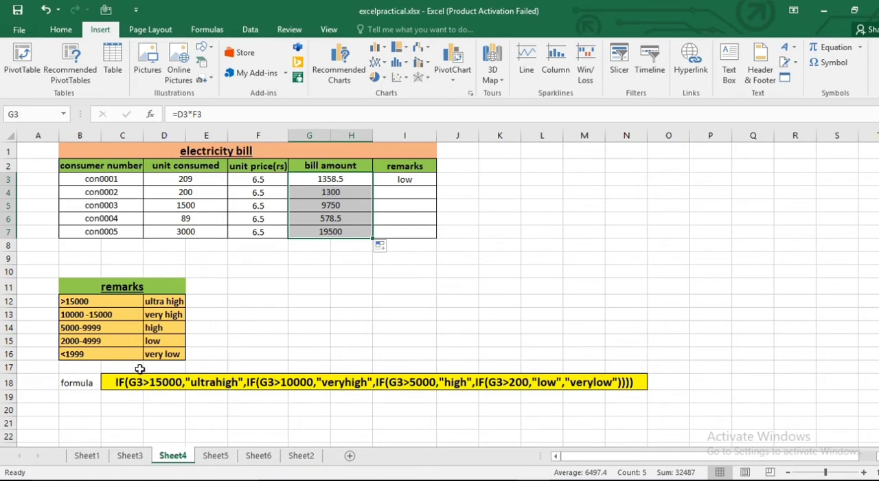
- Clear the existing remarks formula from cell I3 in the electricity bill table
click(409, 180)
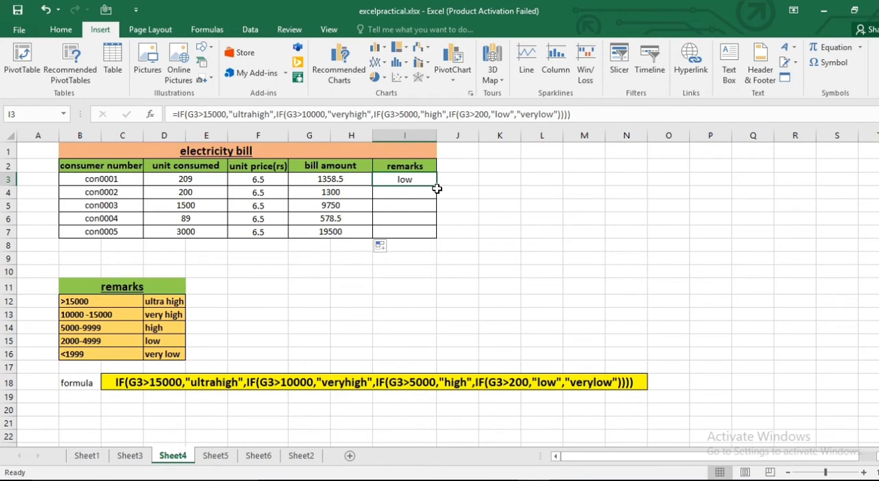
click(177, 114)
drag(177, 114, 588, 111)
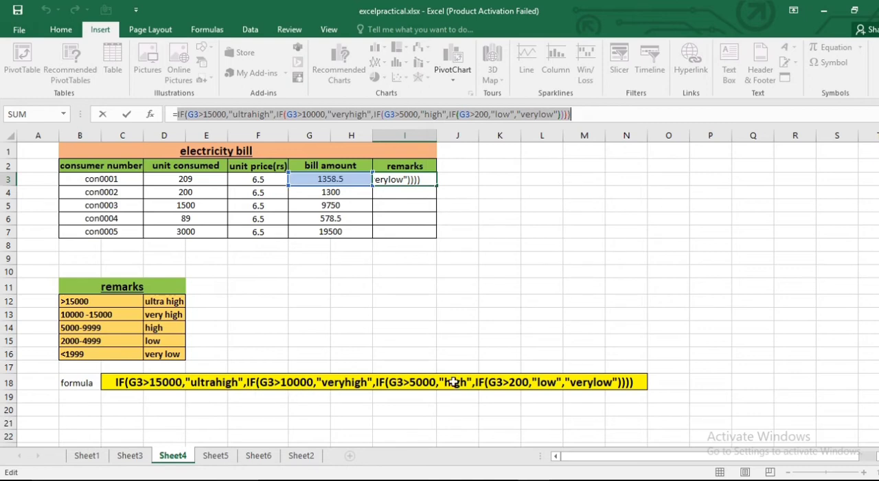
click(524, 382)
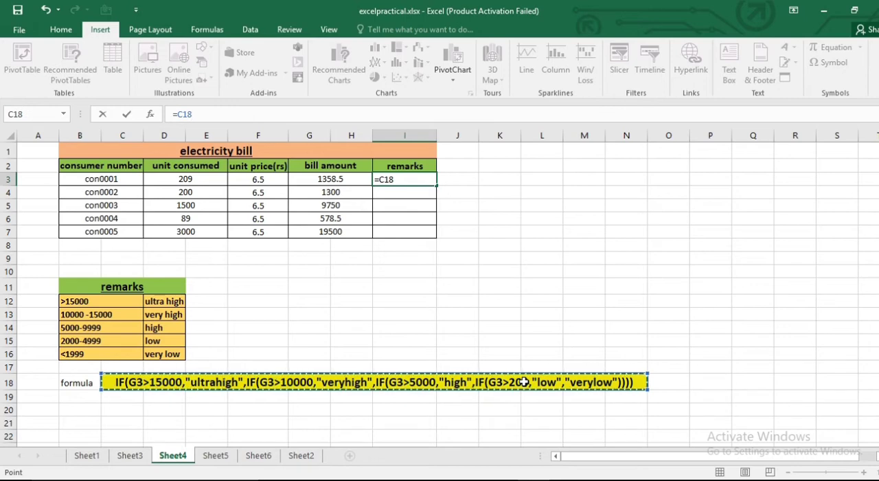
click(211, 116)
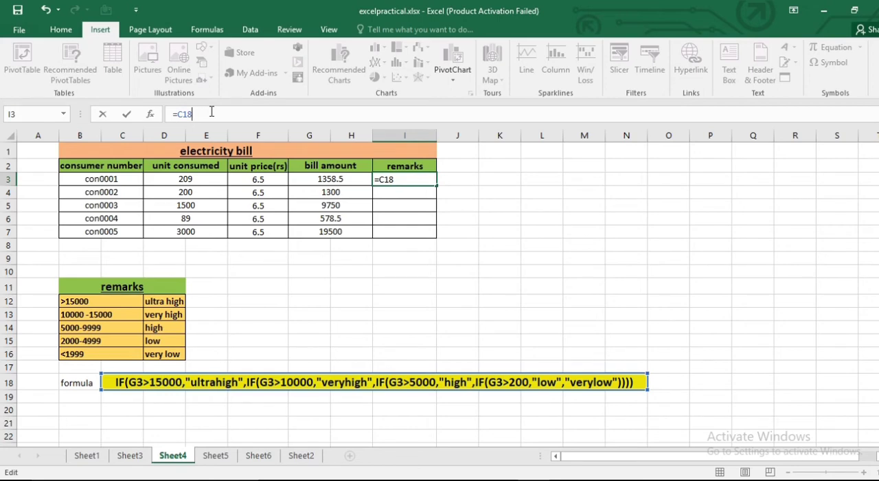
key(BackSpace)
key(BackSpace)
key(BackSpace)
key(BackSpace)
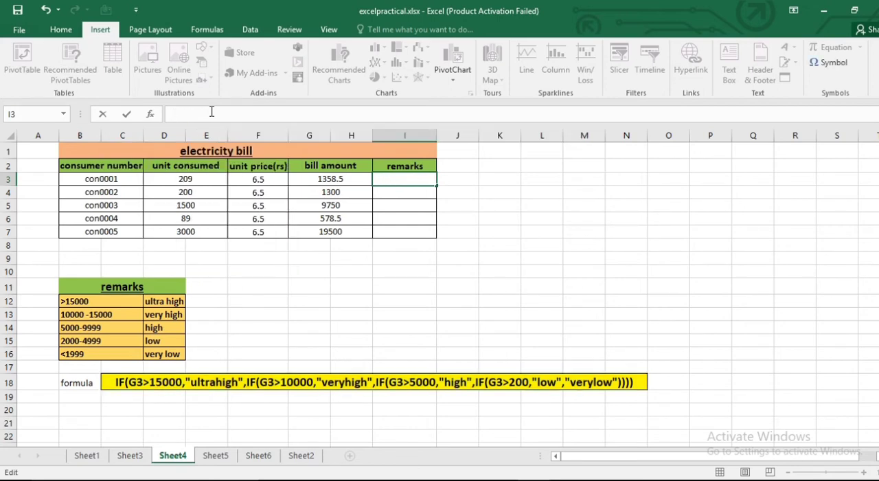
click(378, 341)
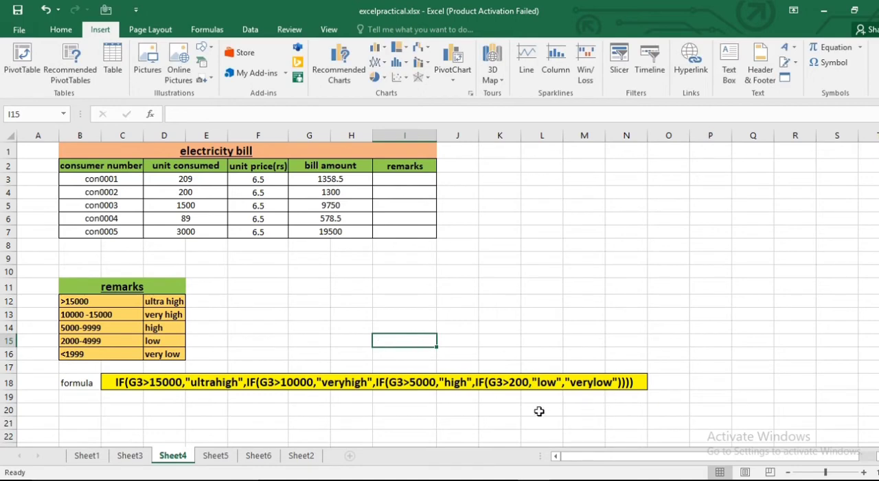
- Change the threshold for "low" to 2000 in the formula text in C18
click(120, 382)
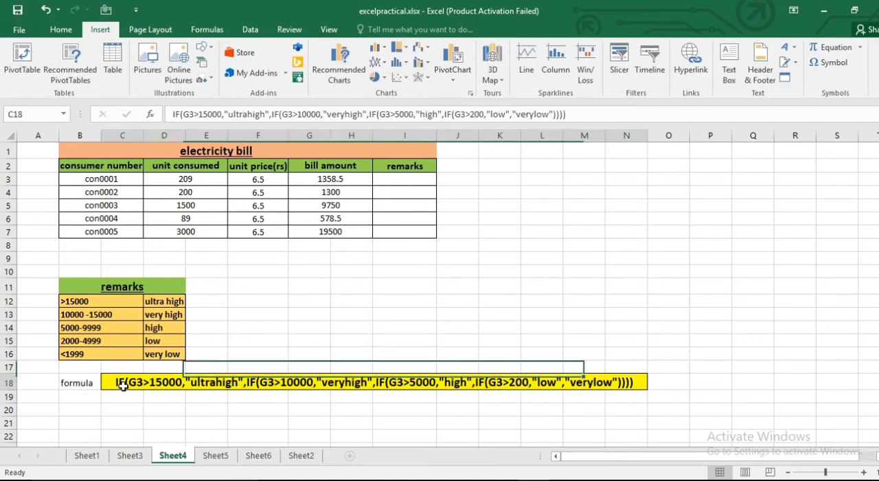
click(484, 114)
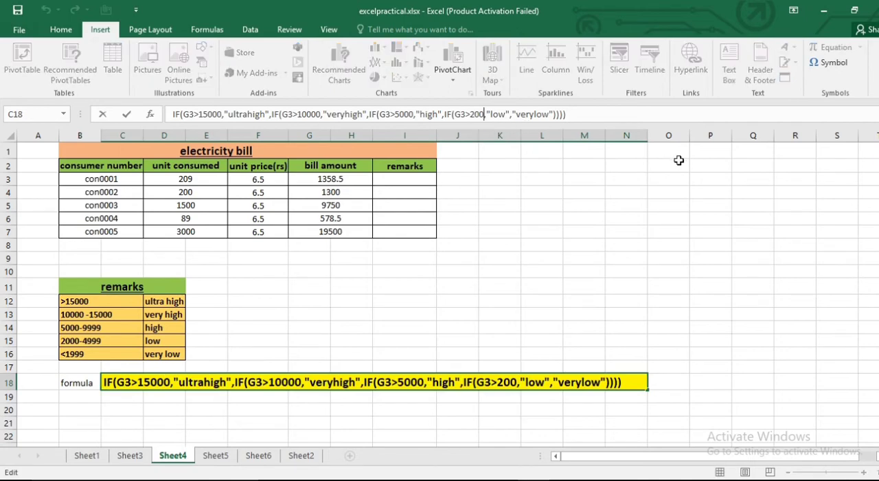
text(0)
click(648, 232)
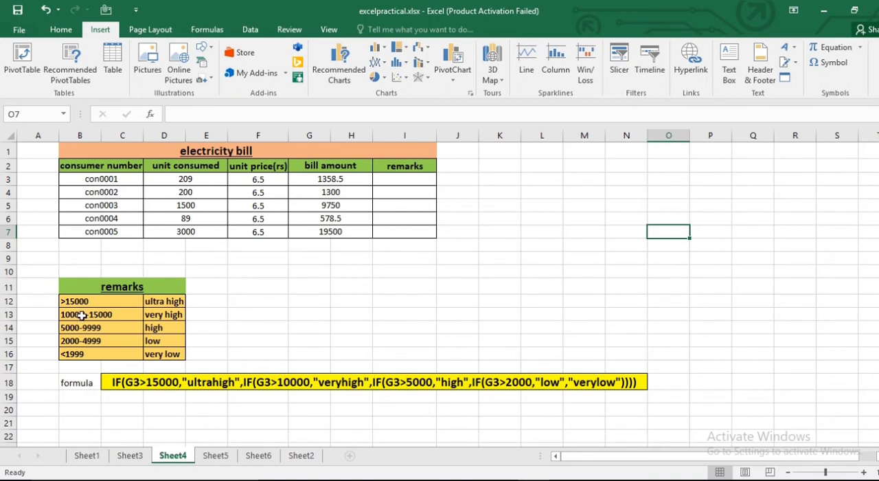
- In the formula text in C18, set the thresholds for "veryhigh", "high" and "low" to 9999, 4999 and 1999
click(290, 382)
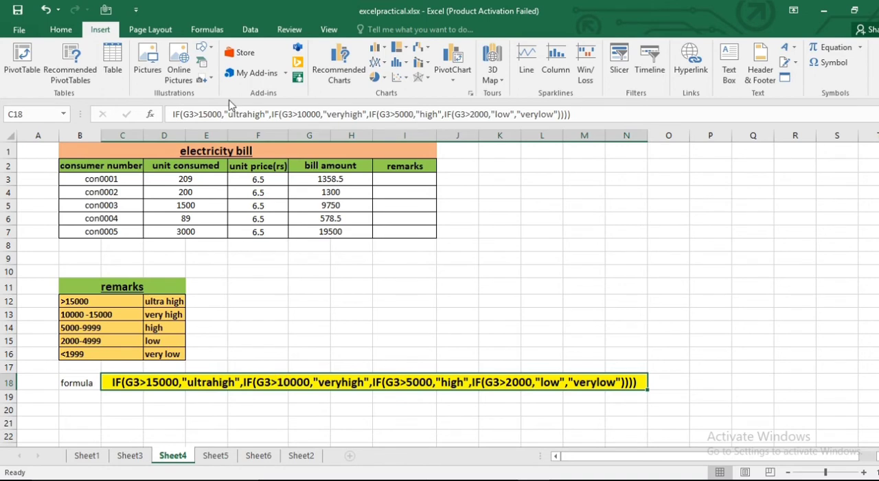
double_click(290, 382)
double_click(291, 384)
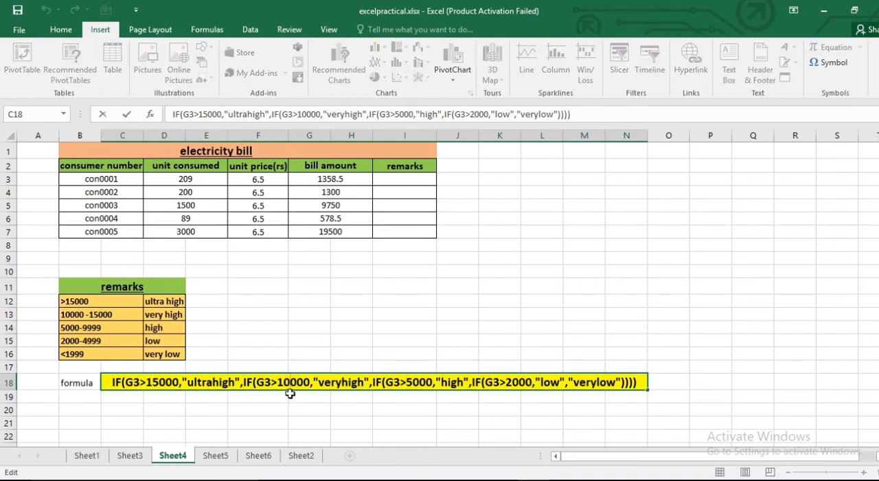
drag(278, 382, 311, 385)
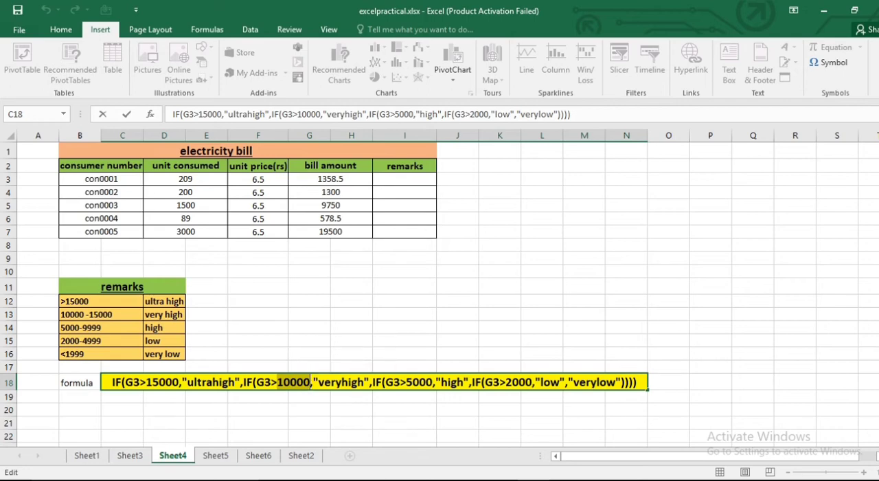
text(999)
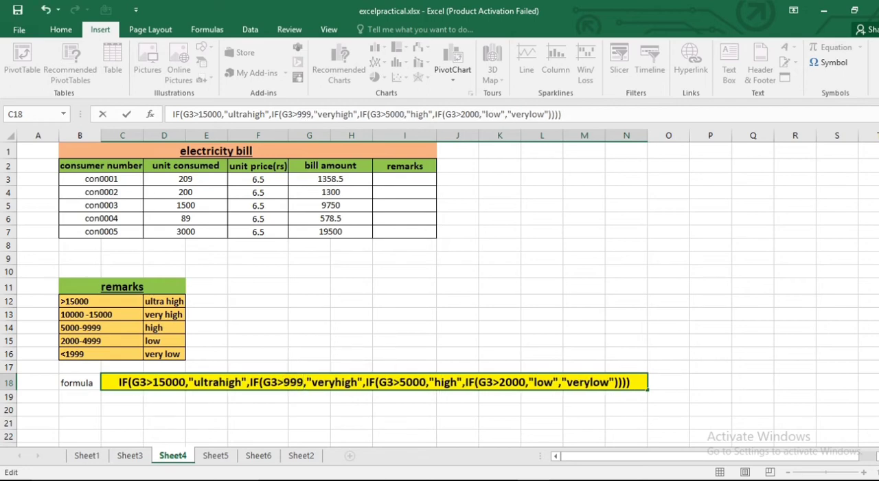
text(9)
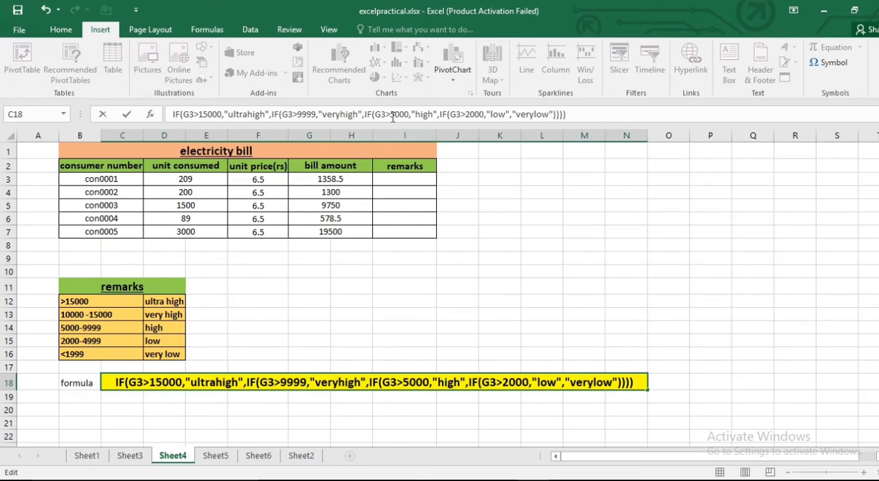
drag(392, 115, 409, 115)
text(4999)
drag(465, 114, 484, 114)
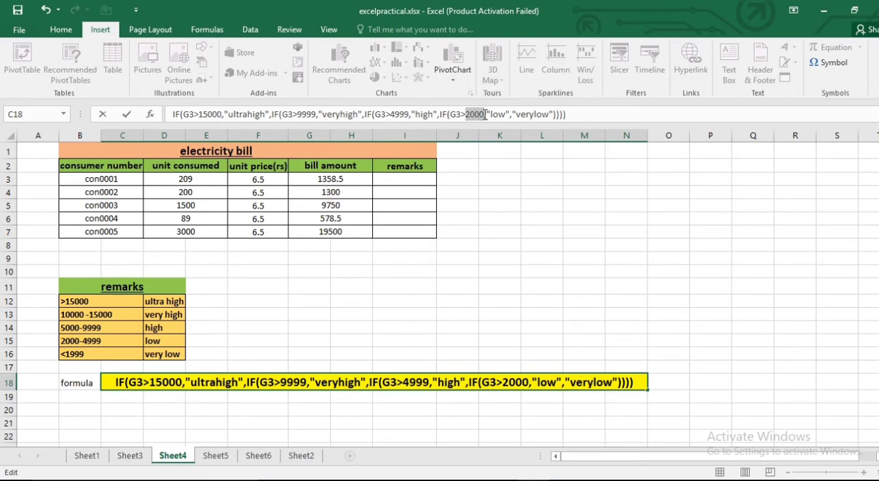
text(1999)
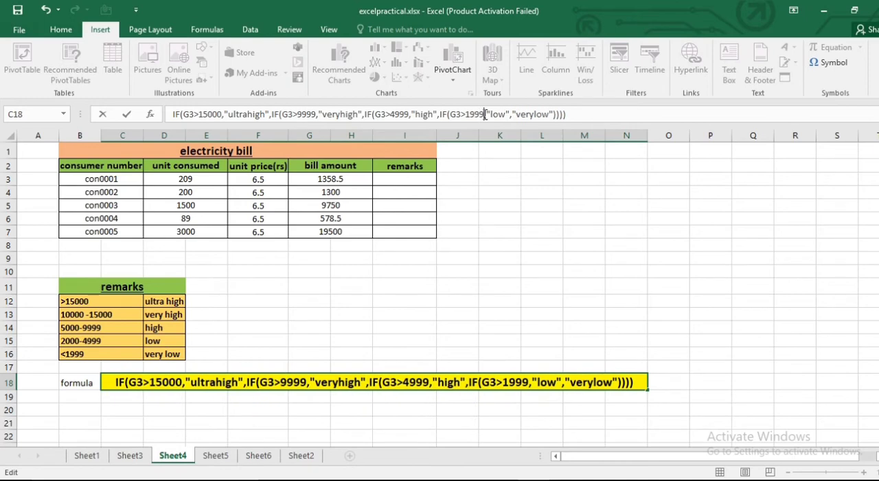
click(732, 313)
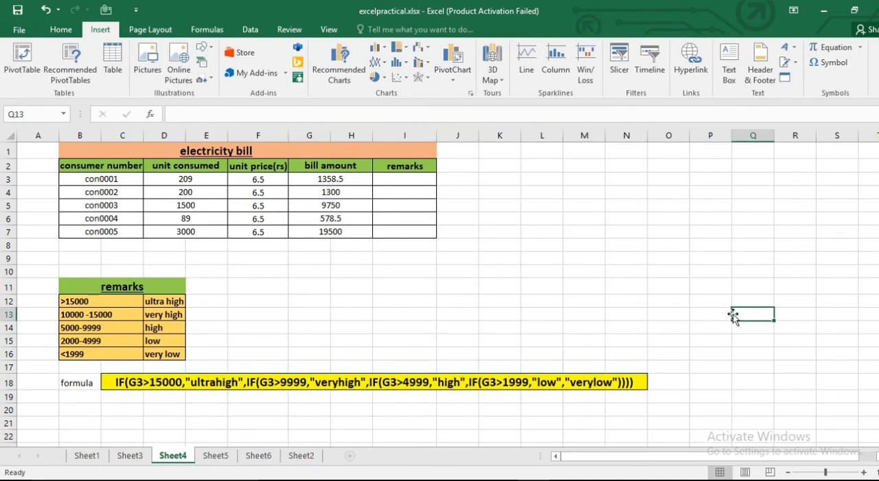
- Copy the IF formula text from C18 and enter it in I3 as a working formula preceded by an equals sign
click(122, 385)
drag(169, 113, 606, 114)
key(ctrl+c)
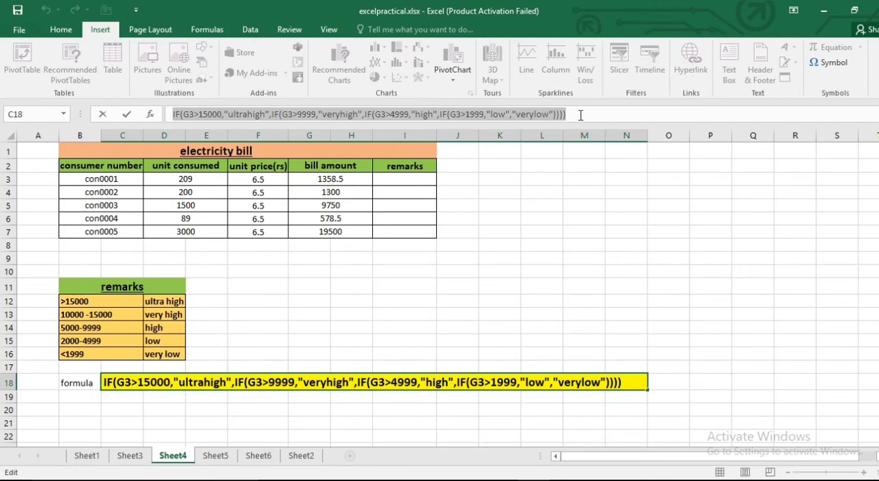
click(633, 218)
click(411, 181)
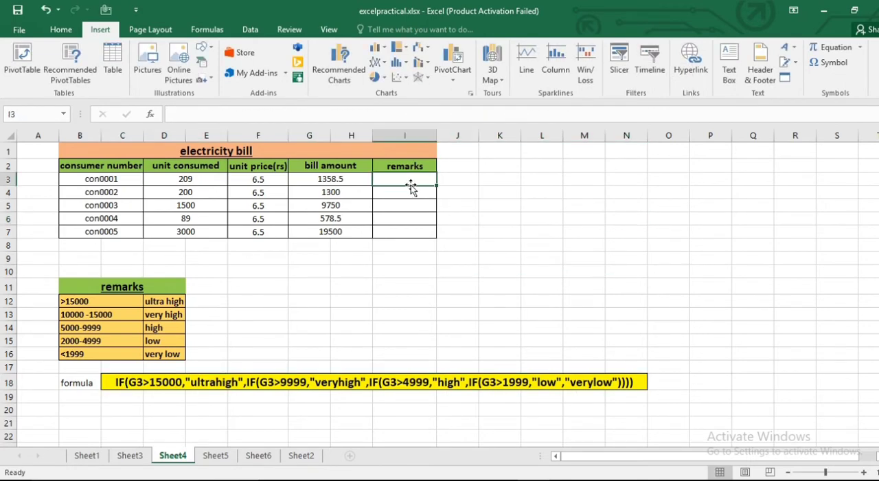
text(=)
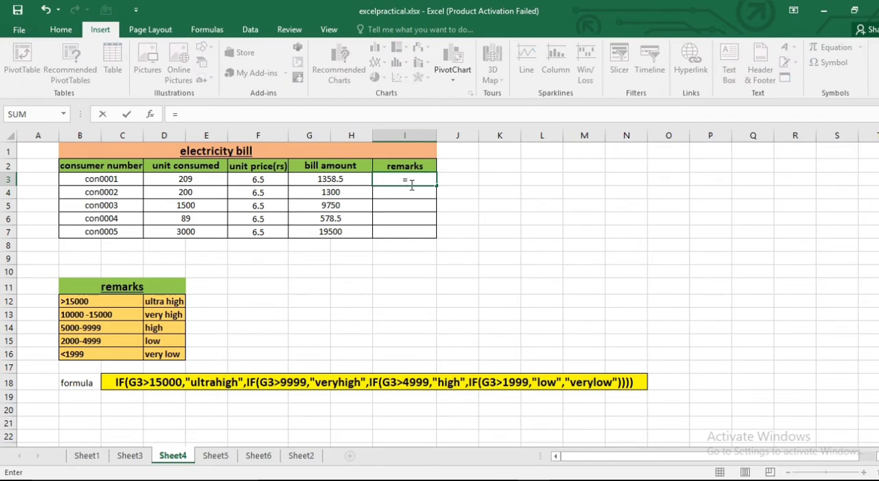
key(ctrl+v)
key(ctrl+space)
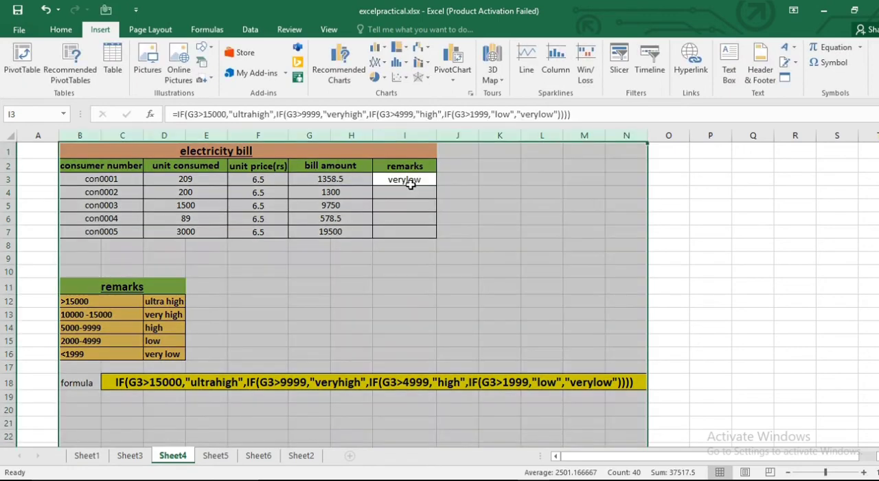
click(582, 113)
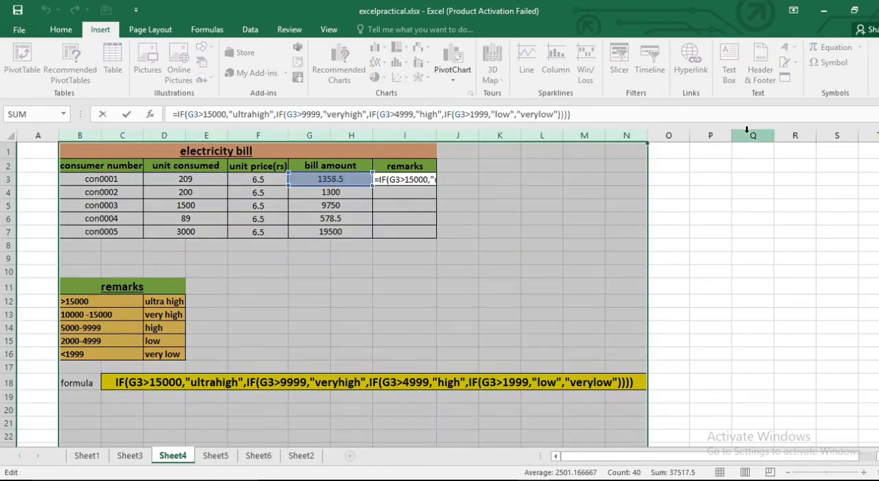
key(Return)
- Fill the remarks formula from I3 down to I7 for the remaining consumers
click(429, 180)
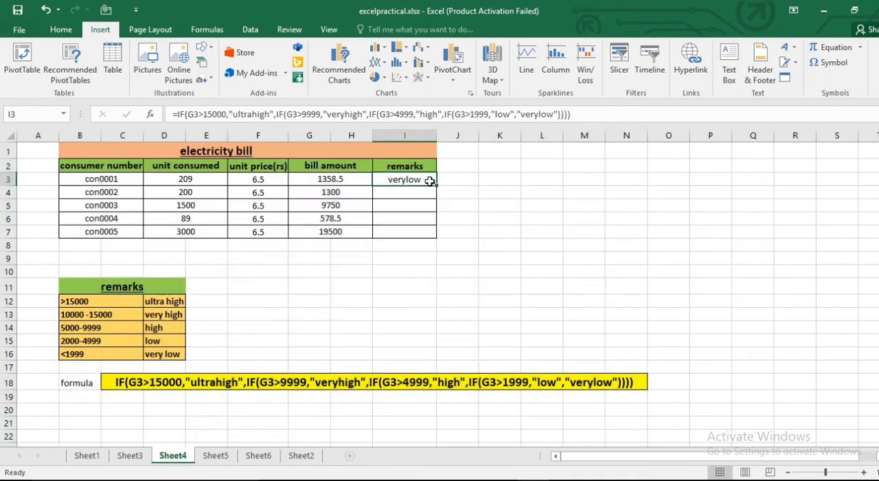
drag(436, 186, 435, 235)
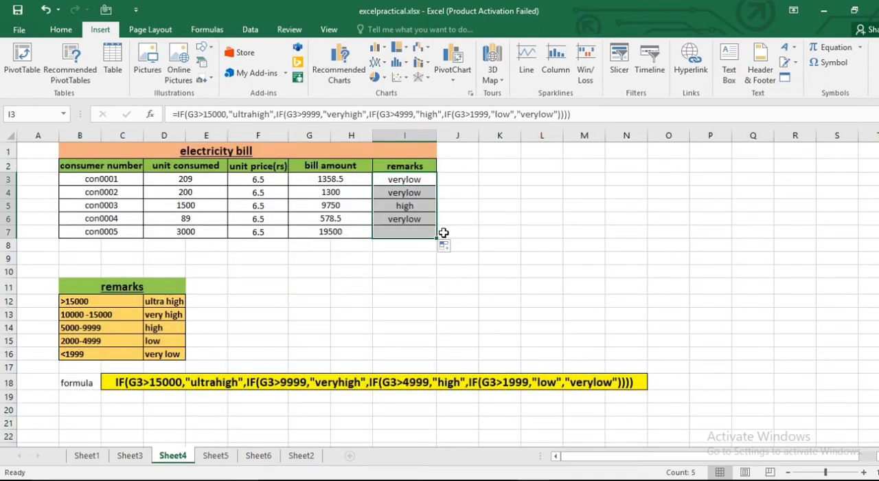
click(532, 235)
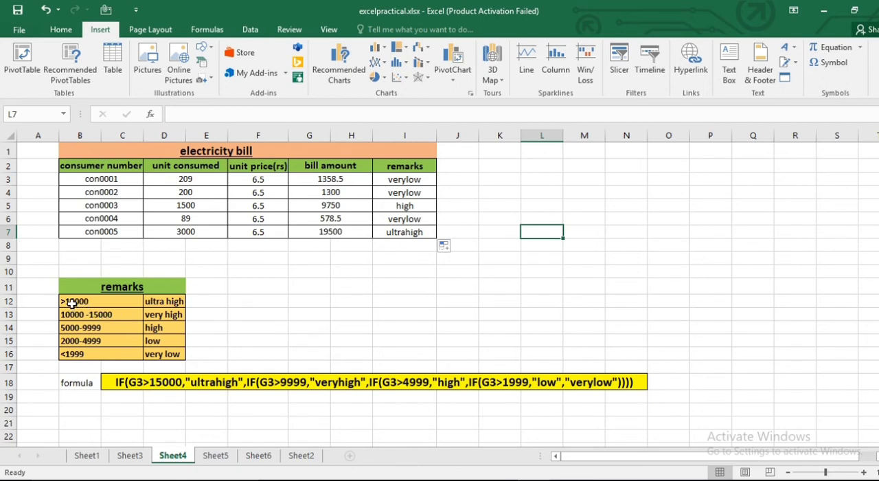
- Examine the bill amount formula in G3 and the nested IF remarks formula in I3, leaving both as they are
click(475, 290)
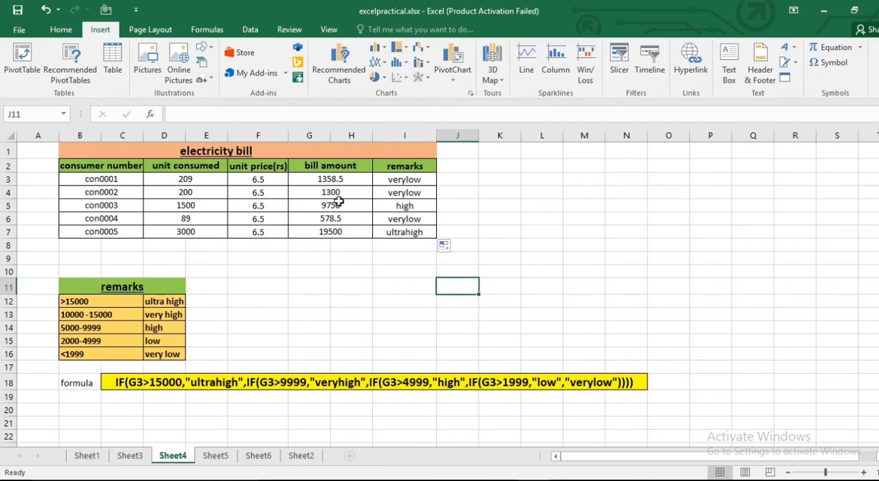
click(337, 180)
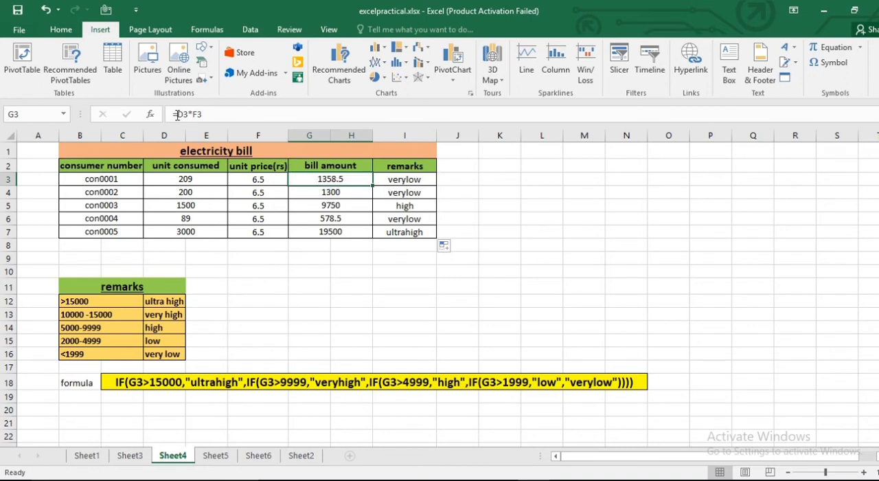
drag(177, 115, 203, 115)
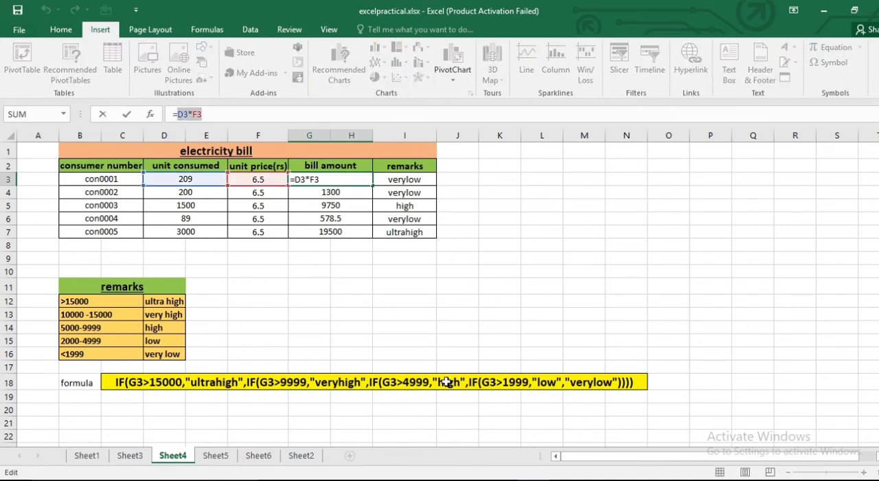
key(End)
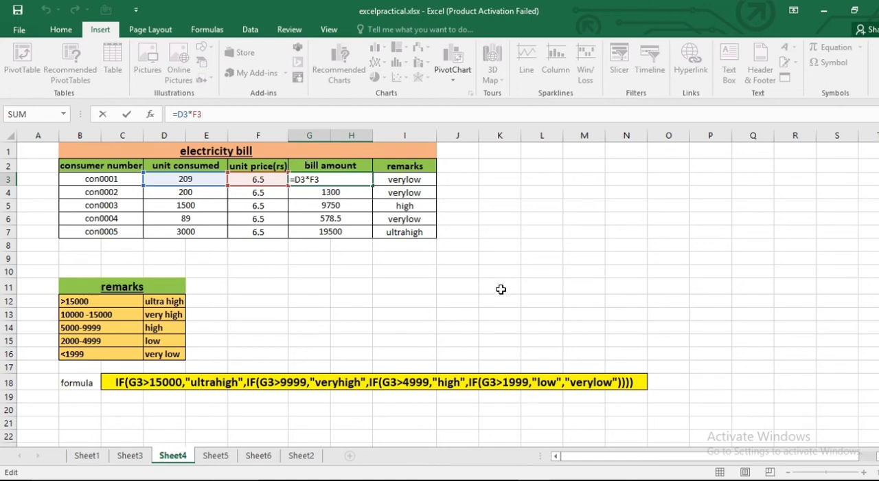
key(Tab)
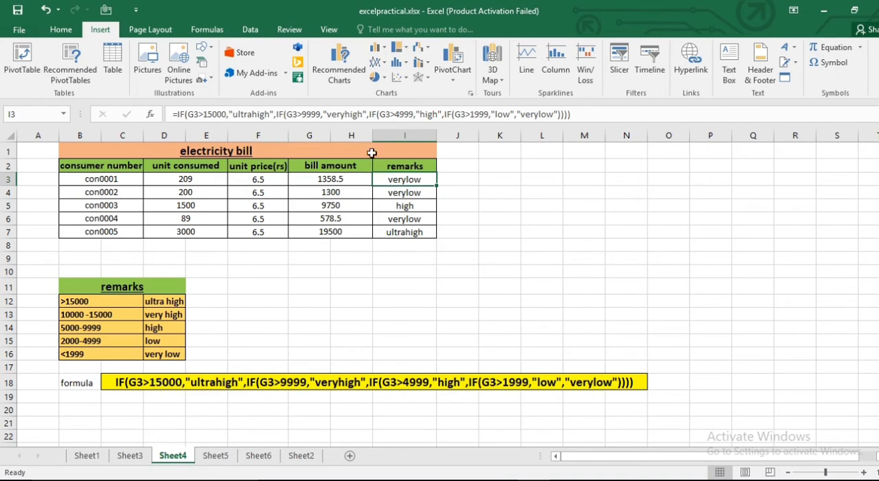
click(608, 112)
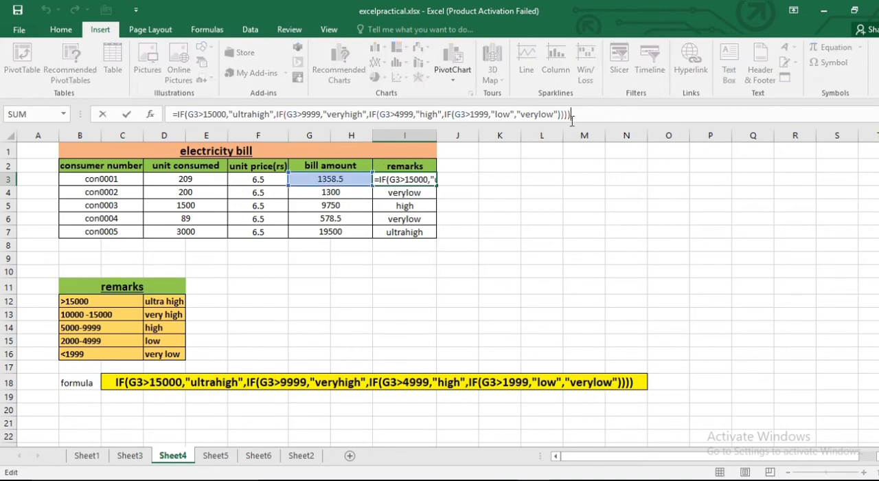
click(405, 182)
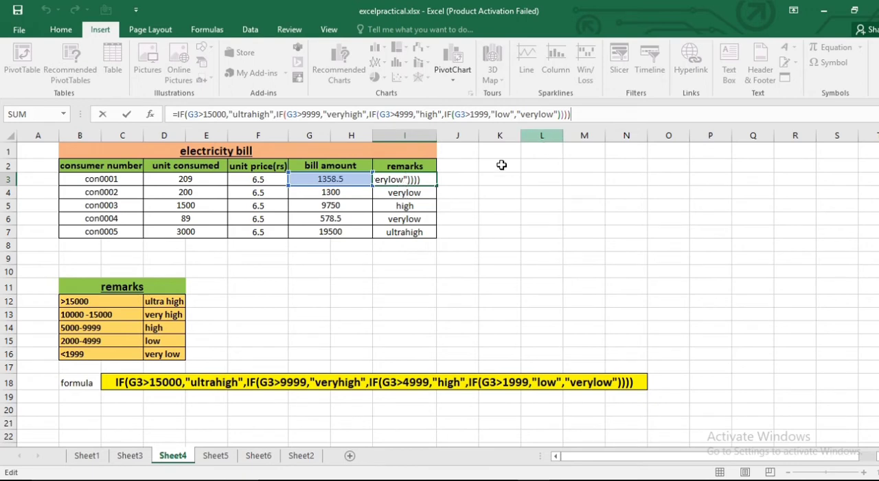
click(481, 178)
click(412, 180)
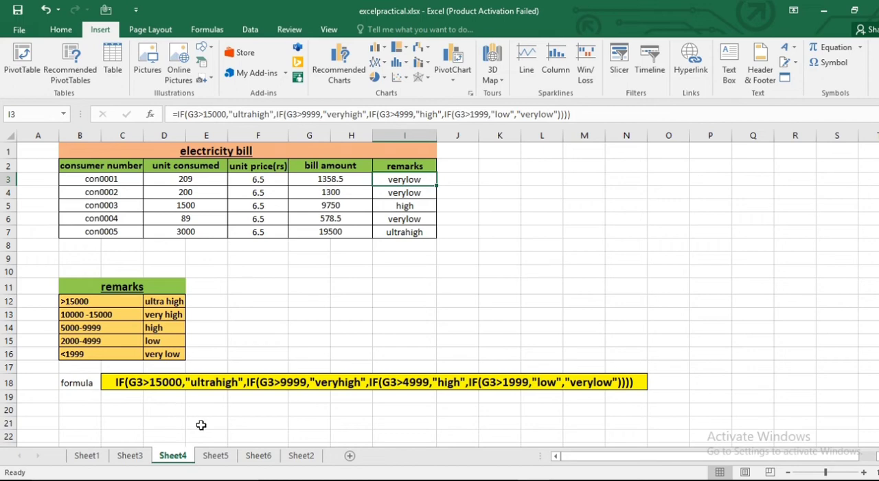
- Switch to Sheet5 with the phone brand and price table
click(217, 456)
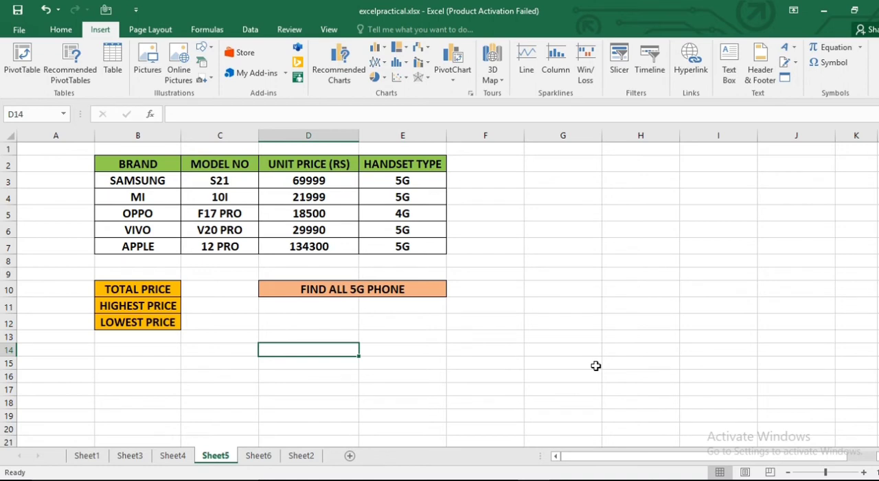
- Calculate the total price in C10 with a SUM formula over the unit prices D3:D7
click(204, 290)
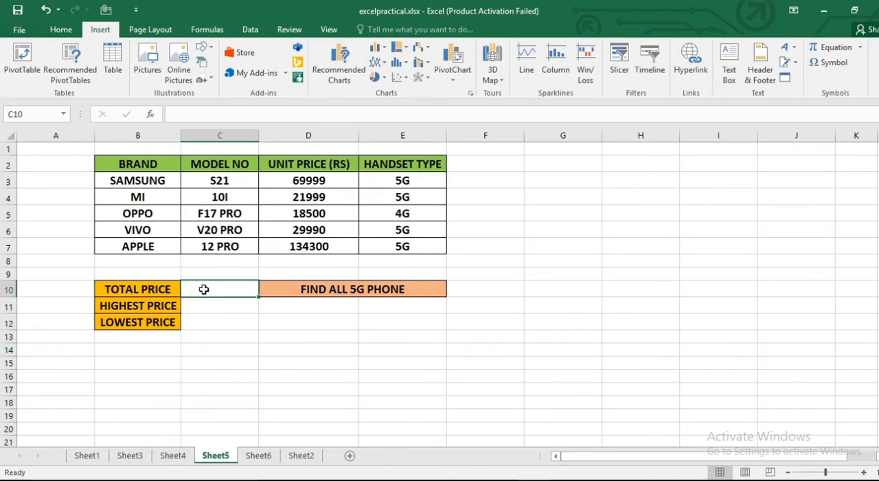
text(=)
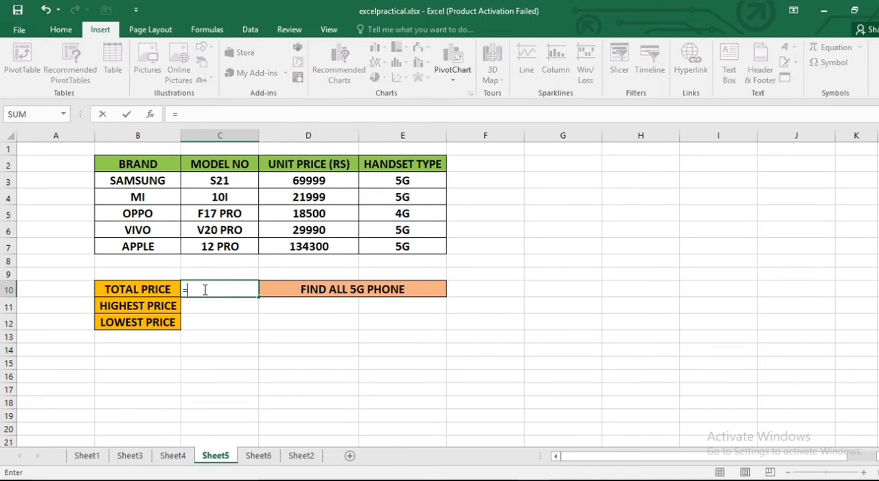
text(SUM)
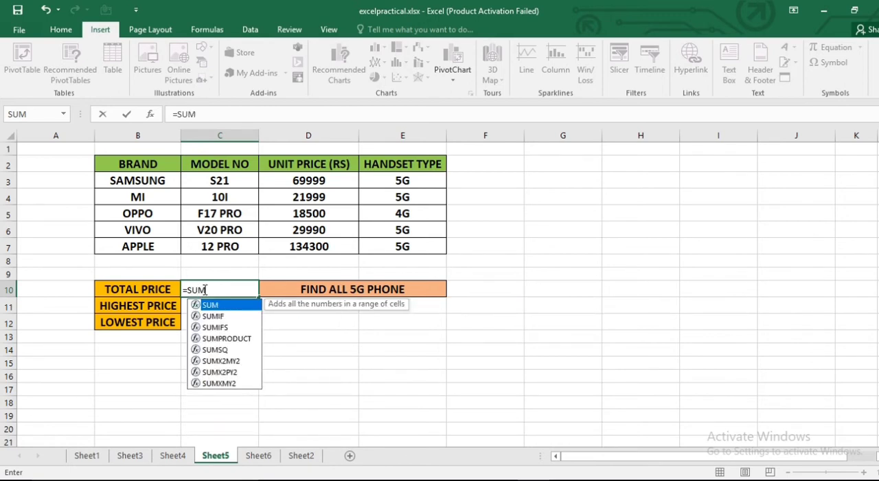
text(()
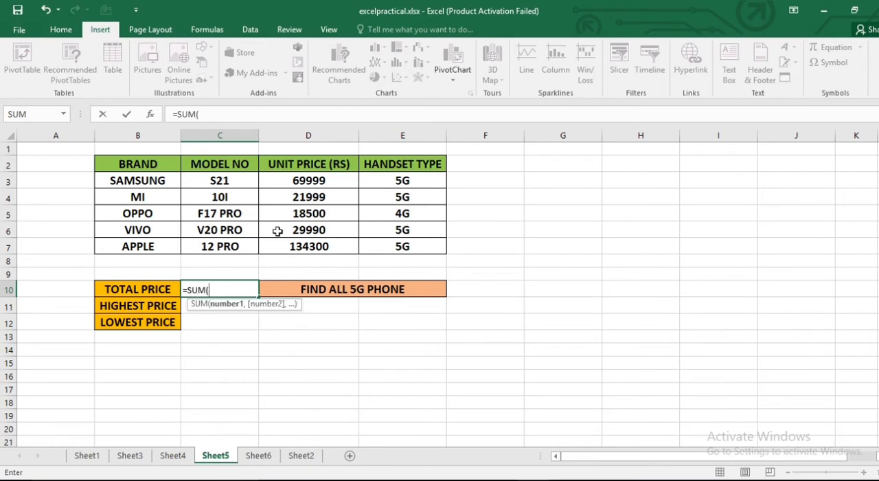
click(312, 180)
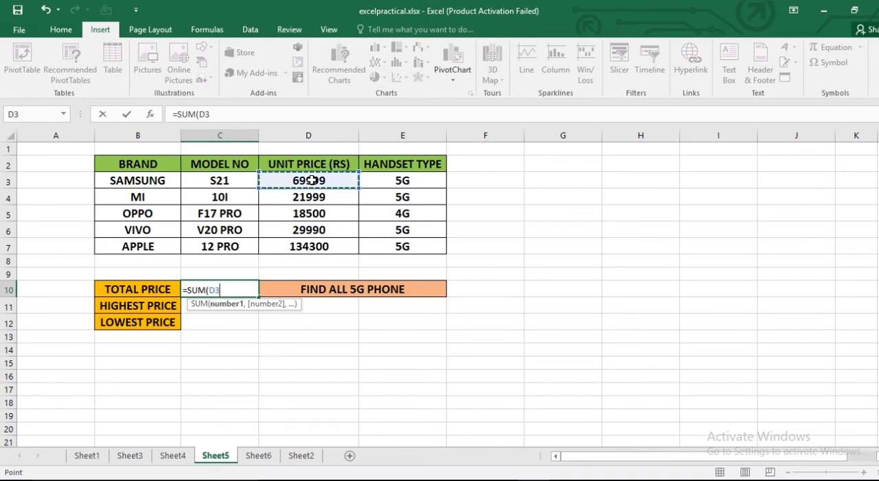
shift+click(322, 245)
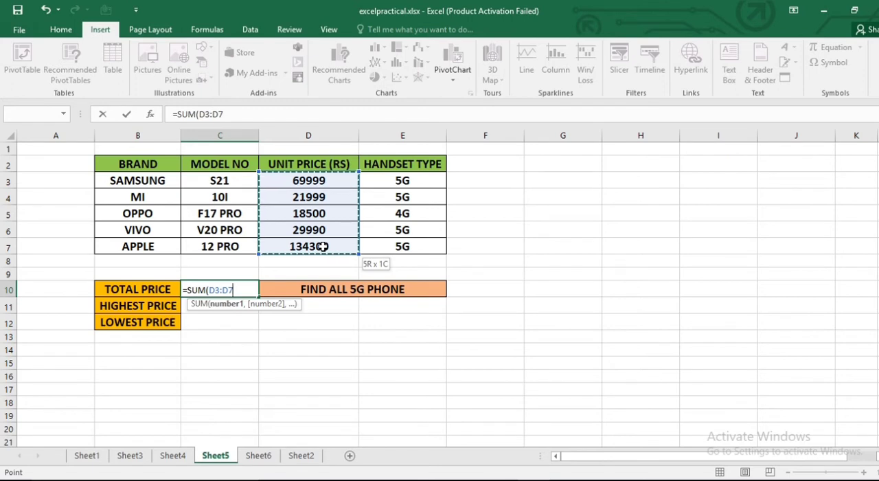
text())
key(Return)
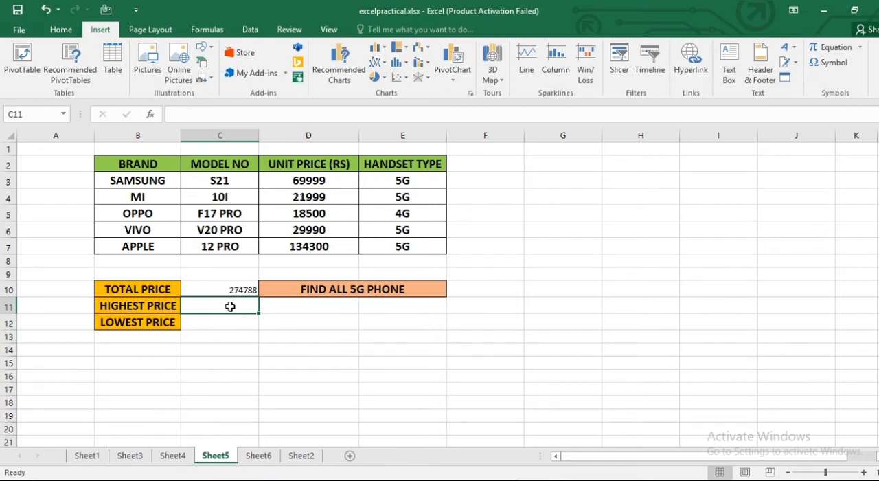
- Calculate the highest price in C11 with a MAX formula over the unit prices D3:D7
text(=M)
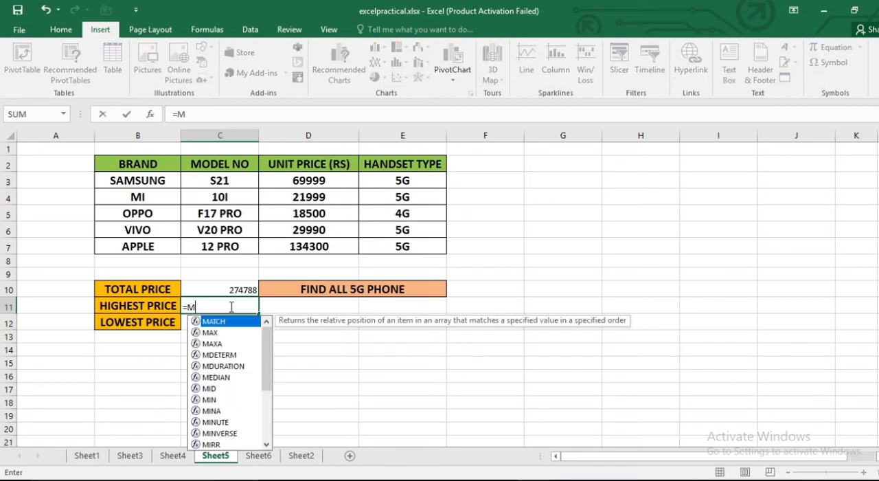
text(AX)
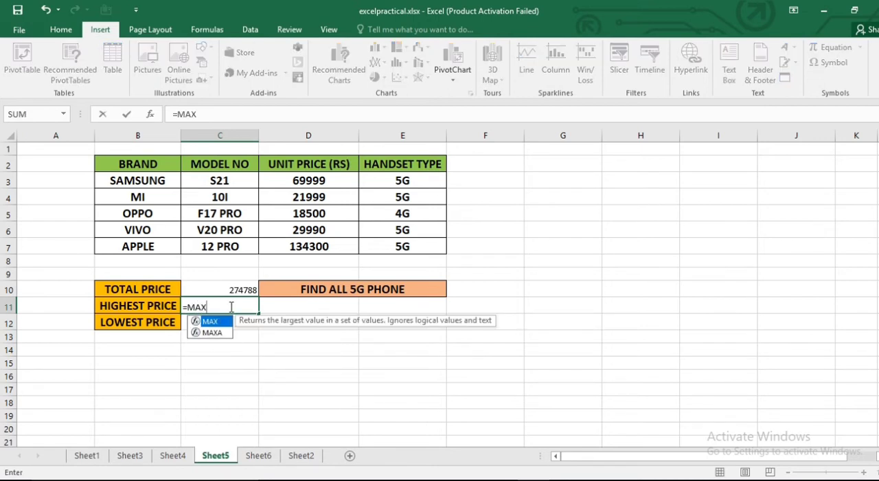
text(()
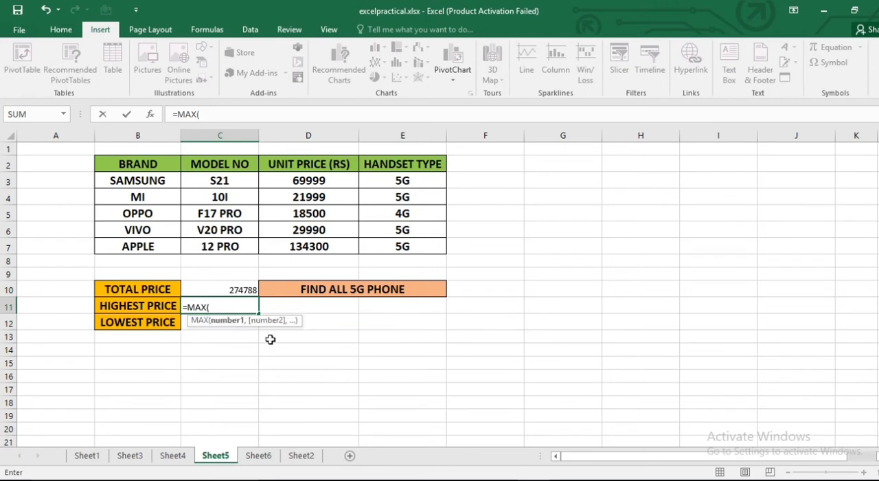
click(320, 180)
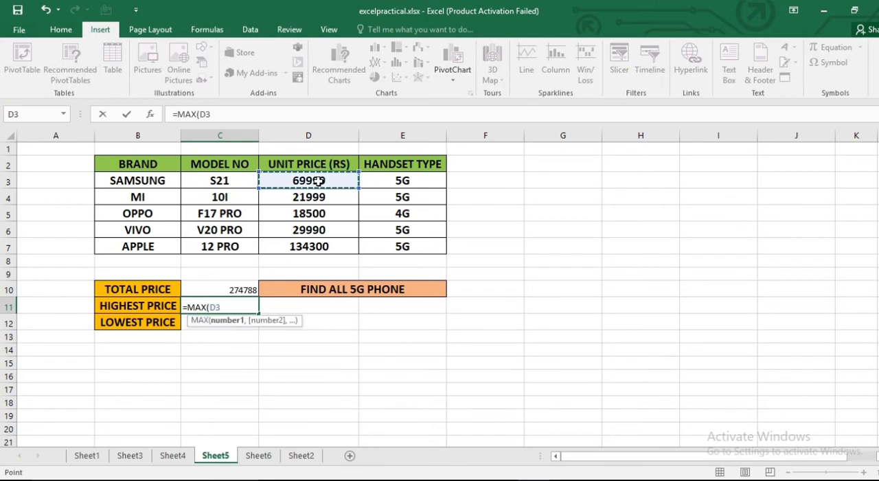
shift+click(324, 246)
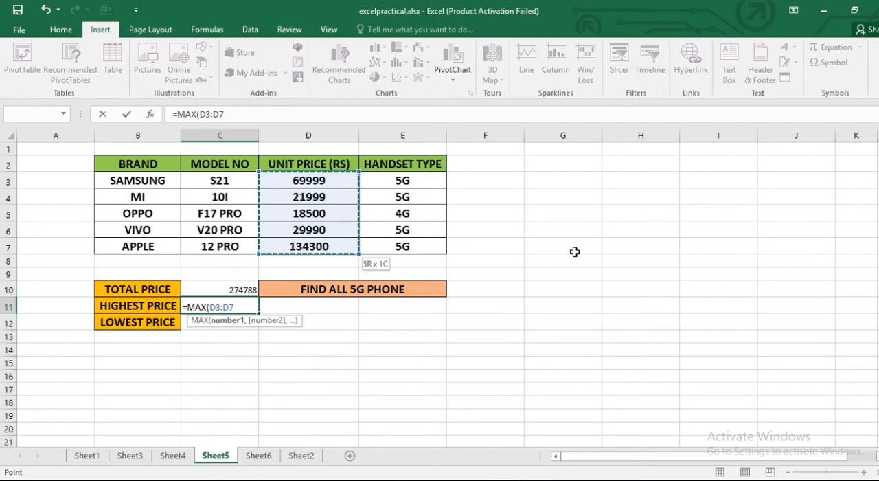
text())
key(Return)
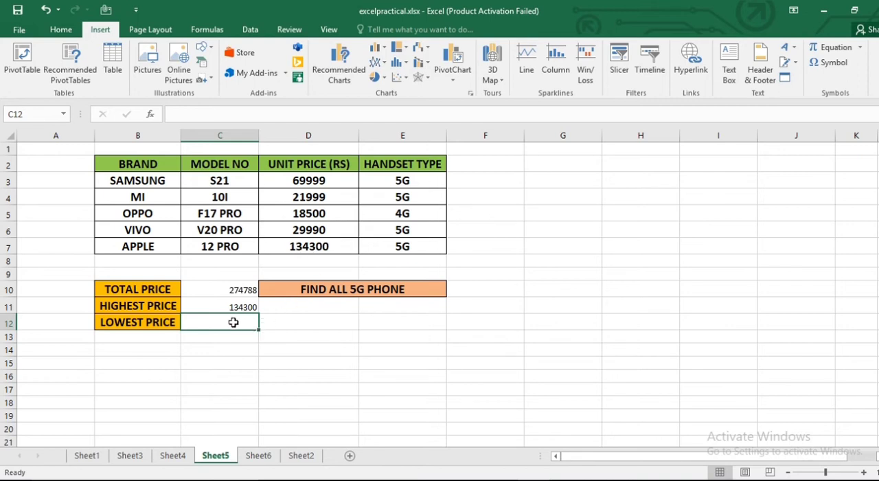
- Calculate the lowest price in C12 with a MIN formula over the unit prices D3:D7
text(=MIN)
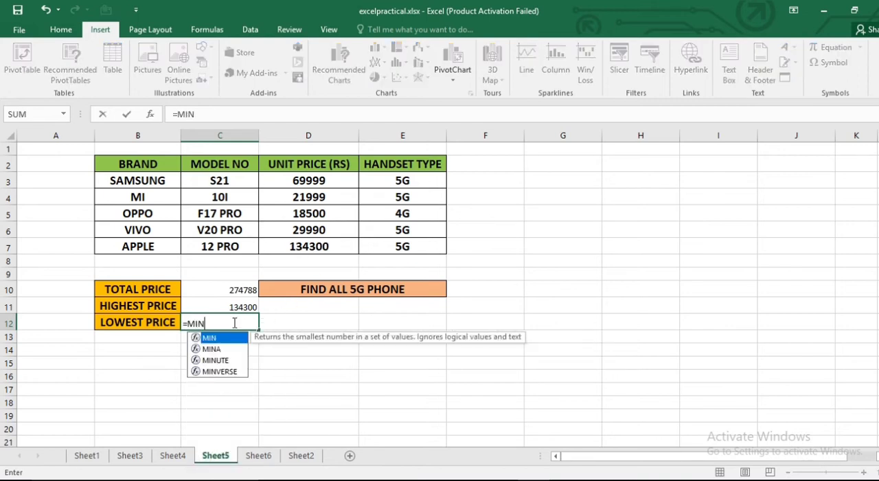
text(()
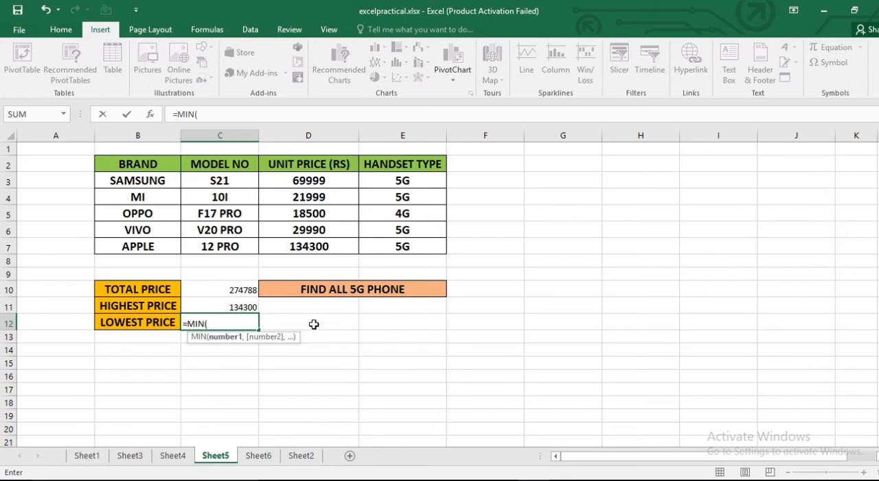
click(317, 178)
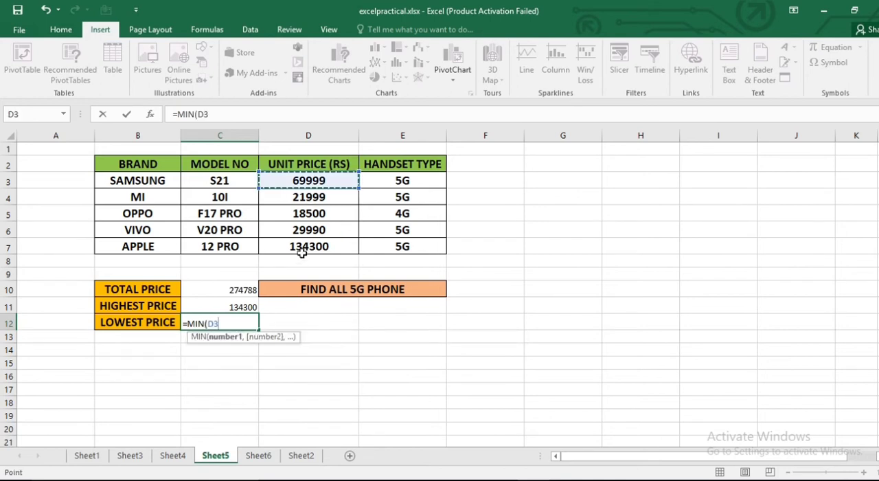
drag(301, 252, 302, 251)
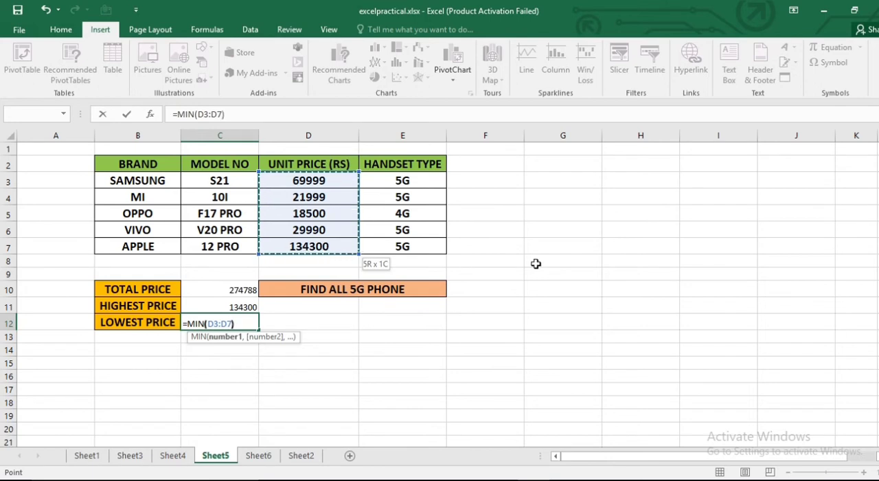
text())
key(Return)
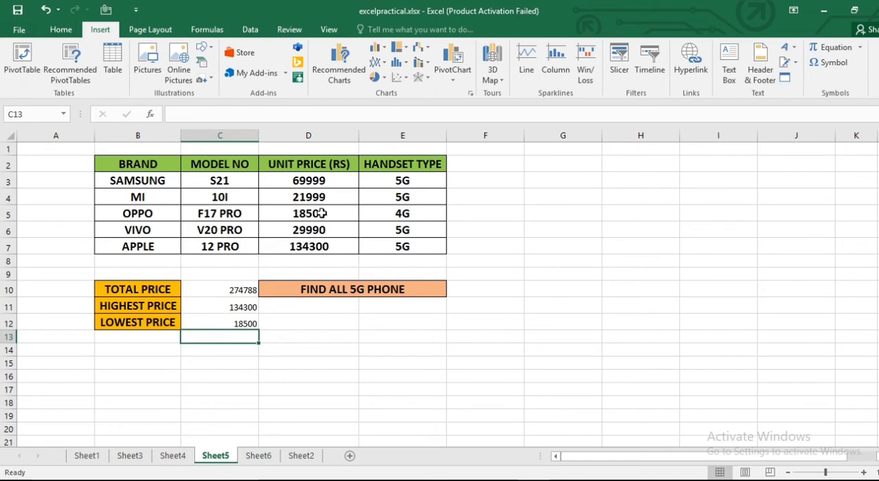
- Make the three price results in C10:C12 bold and set their font size to 12
click(232, 288)
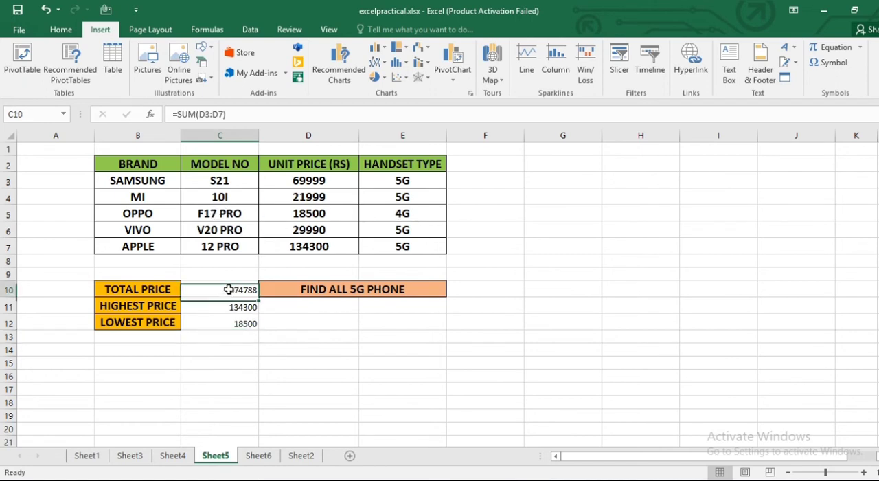
shift+click(247, 328)
click(56, 31)
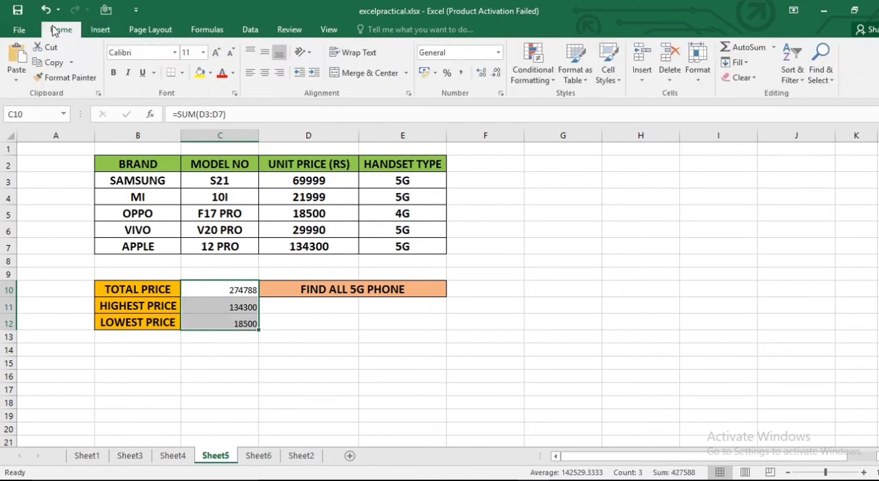
click(114, 72)
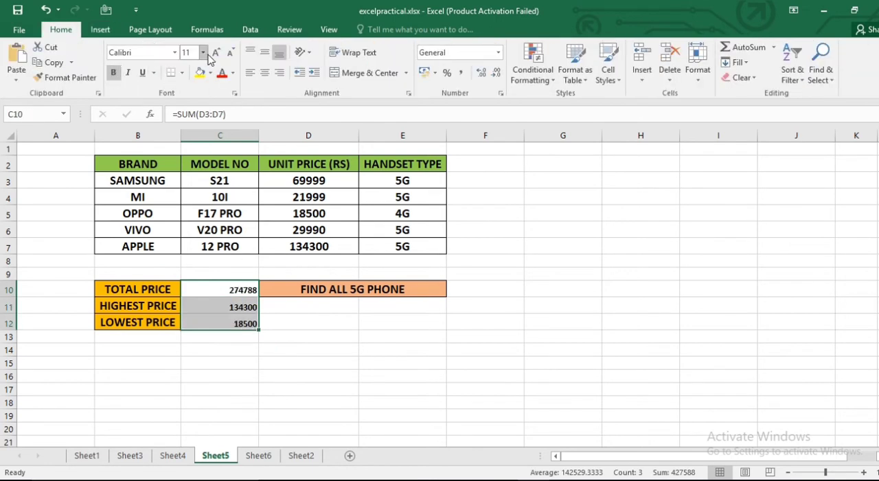
click(216, 53)
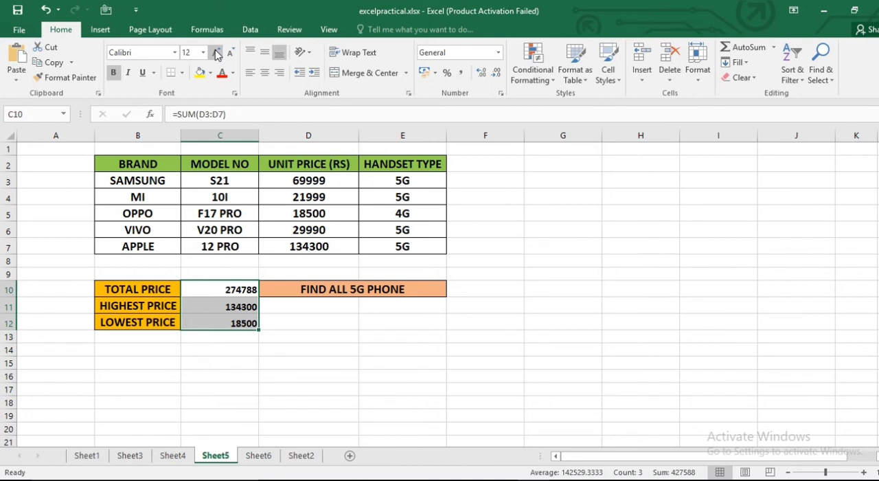
click(361, 365)
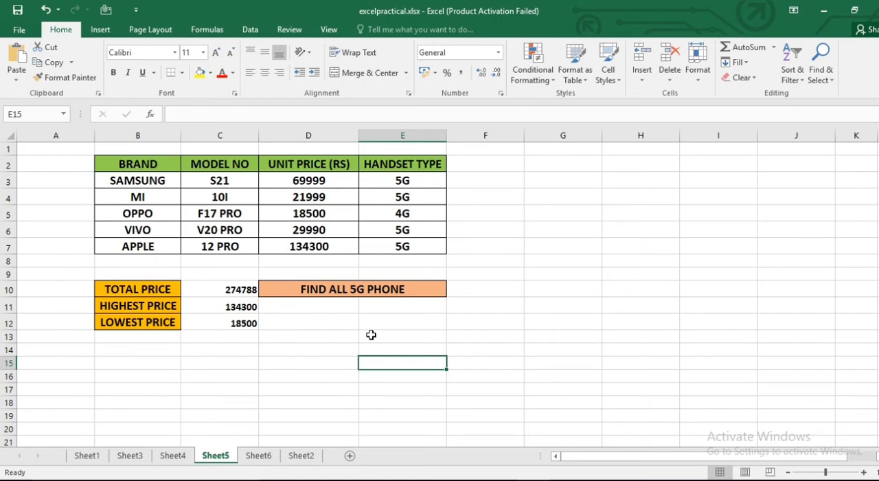
- Turn on filtering for the phone table B2:E7, including its header row
click(141, 165)
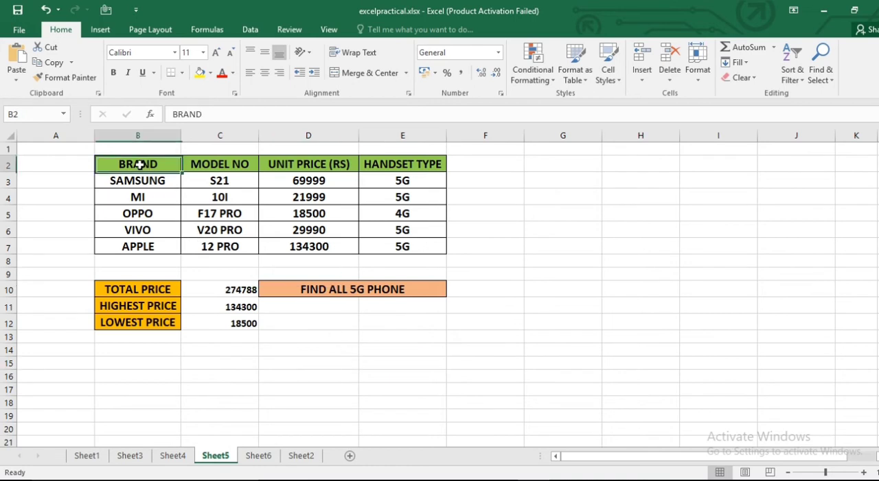
shift+click(430, 249)
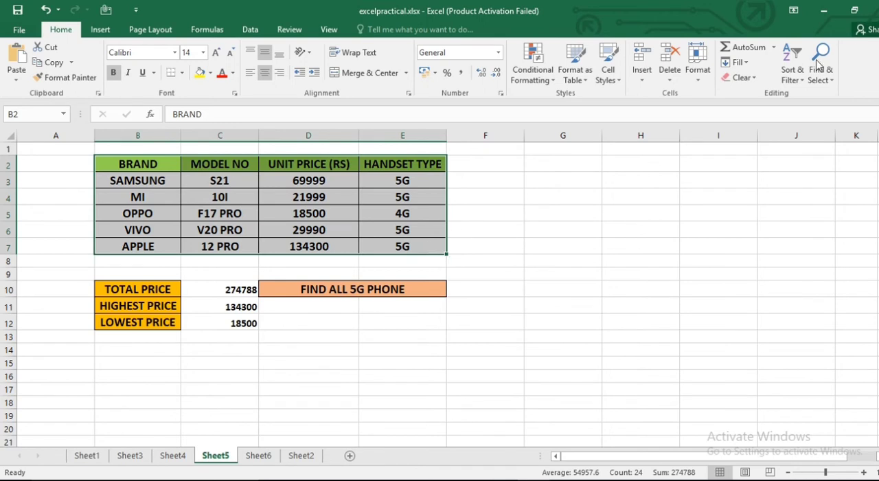
click(798, 78)
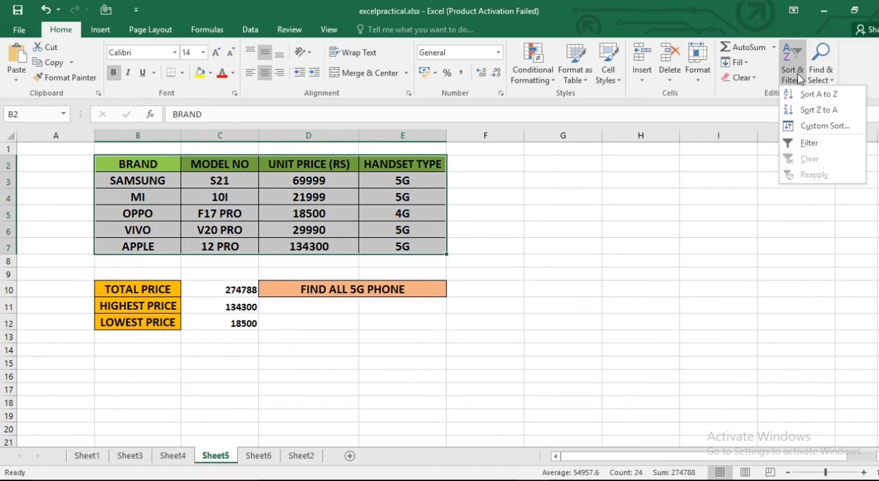
click(807, 145)
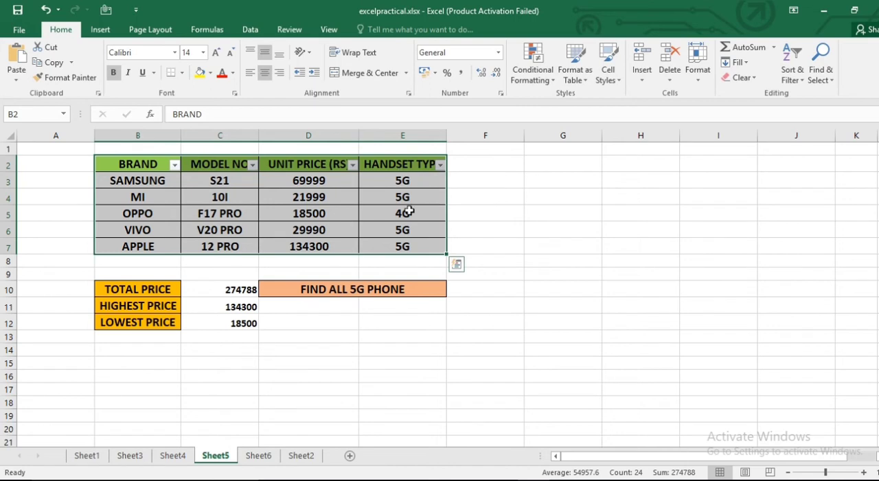
- Filter the phone table with a text filter so that the handset type equals 5G
click(440, 164)
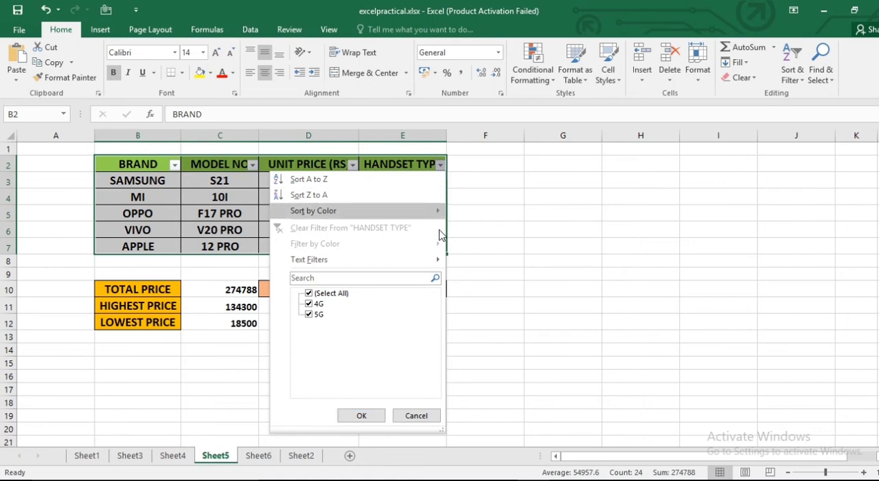
mouse_move(437, 266)
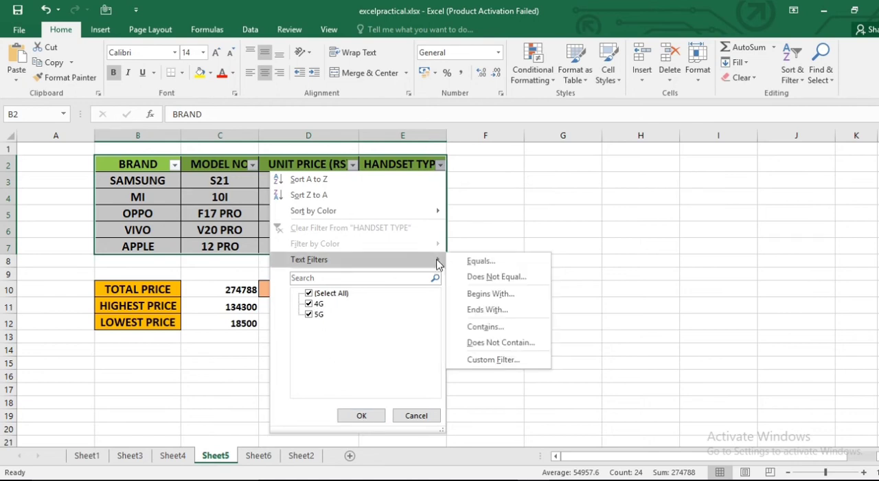
click(476, 260)
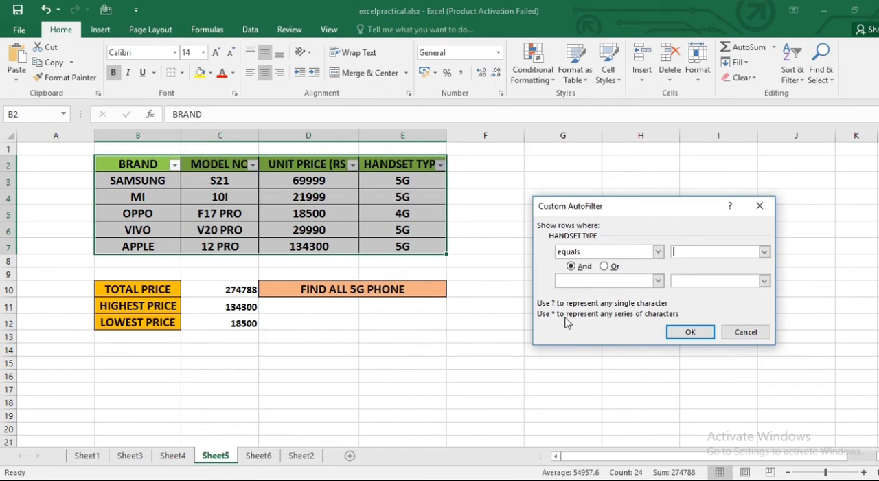
text(5G)
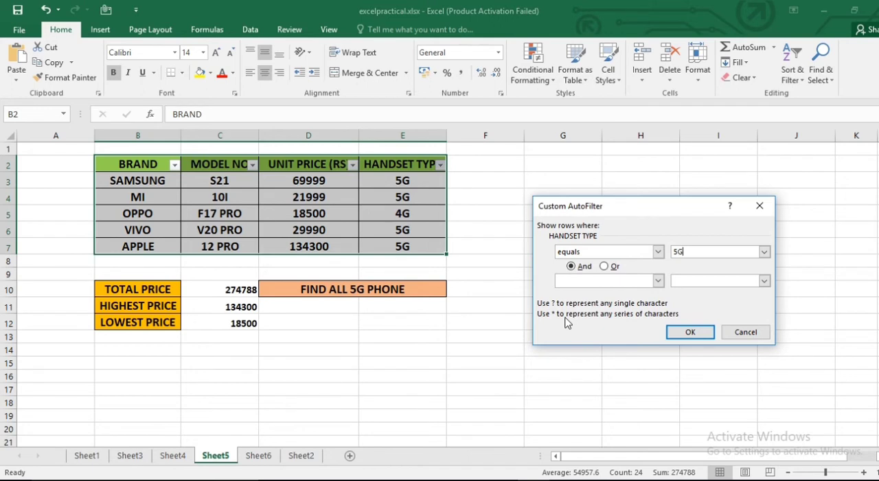
click(687, 333)
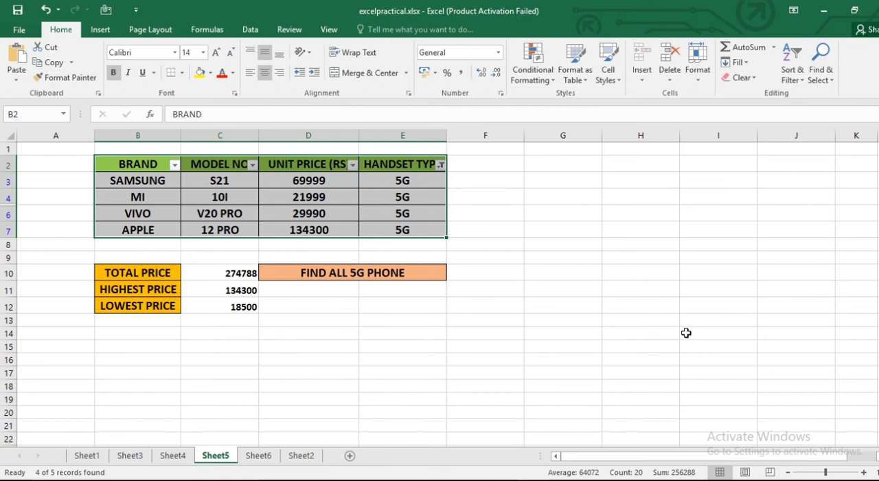
- Switch to Sheet6 and turn off the existing filter on the Statistical Analysis table
click(264, 457)
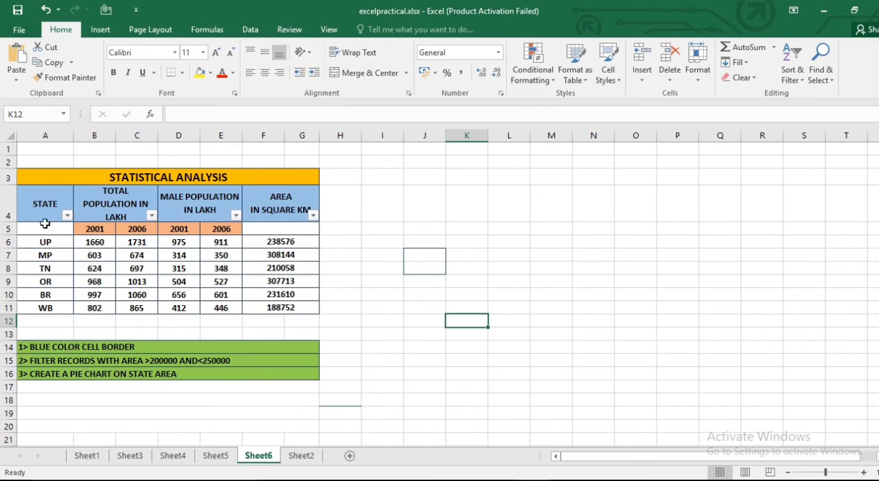
click(799, 80)
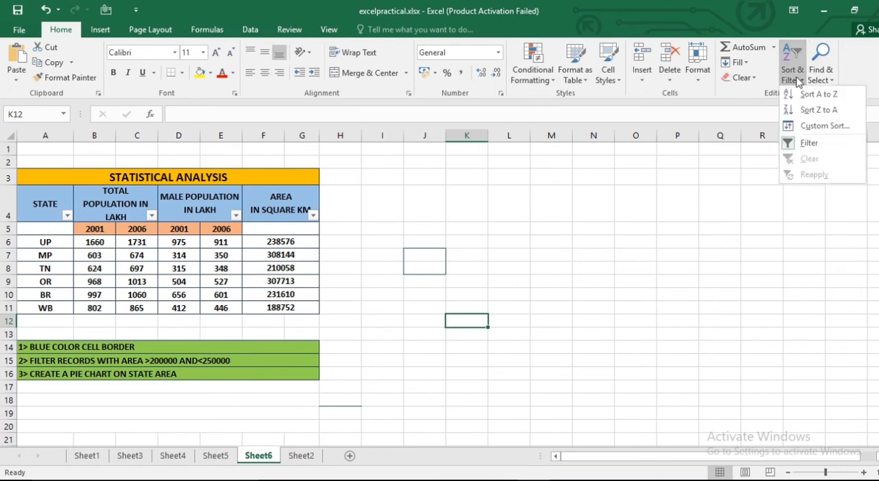
click(809, 142)
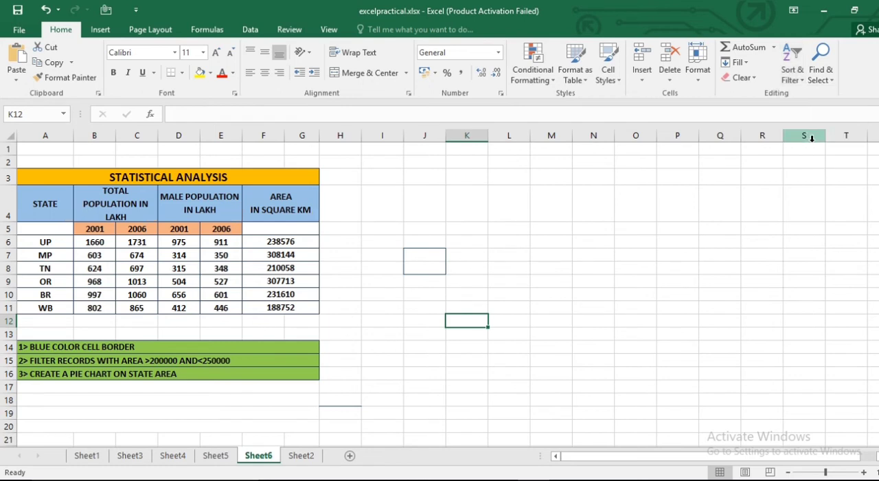
- Apply all borders to the Statistical Analysis table A3:G11
click(420, 372)
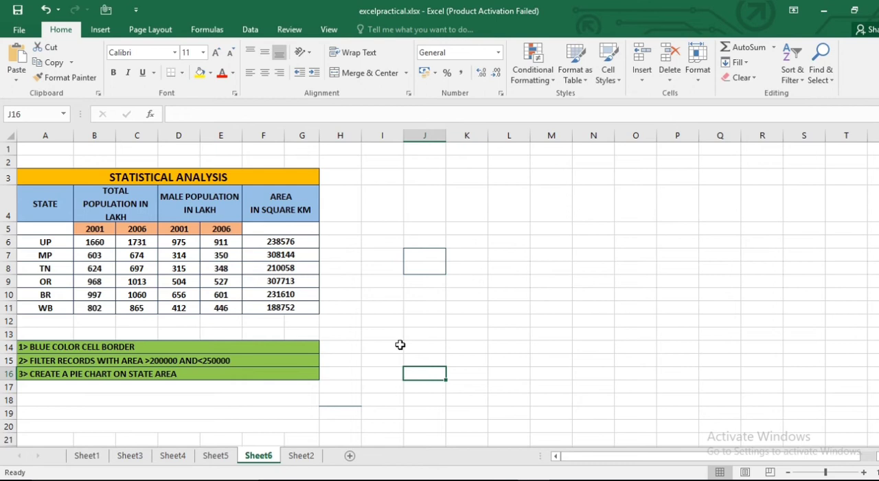
click(39, 180)
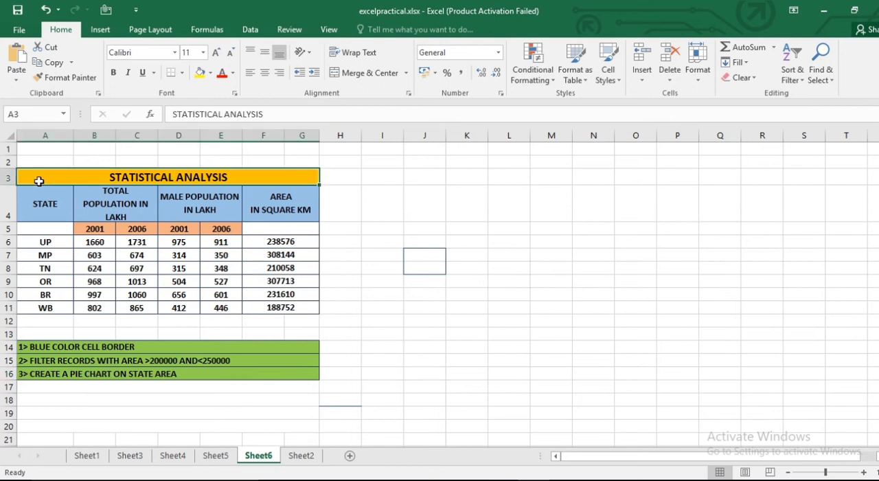
shift+click(305, 307)
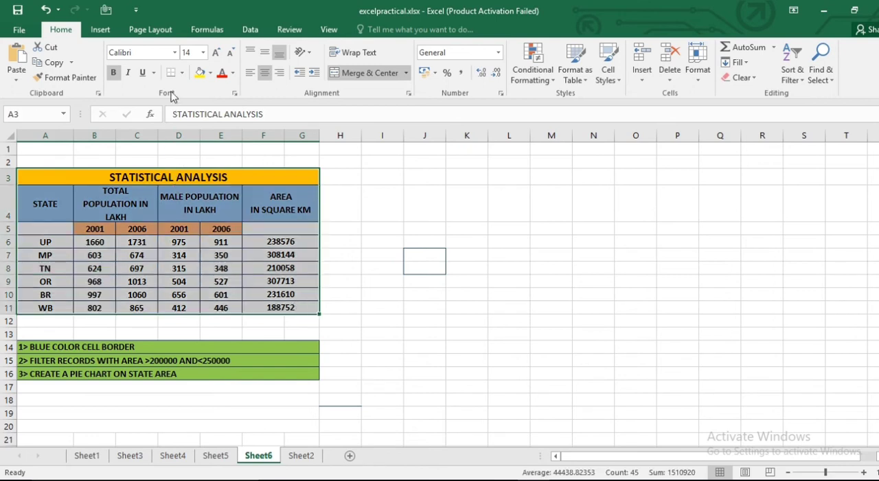
click(182, 73)
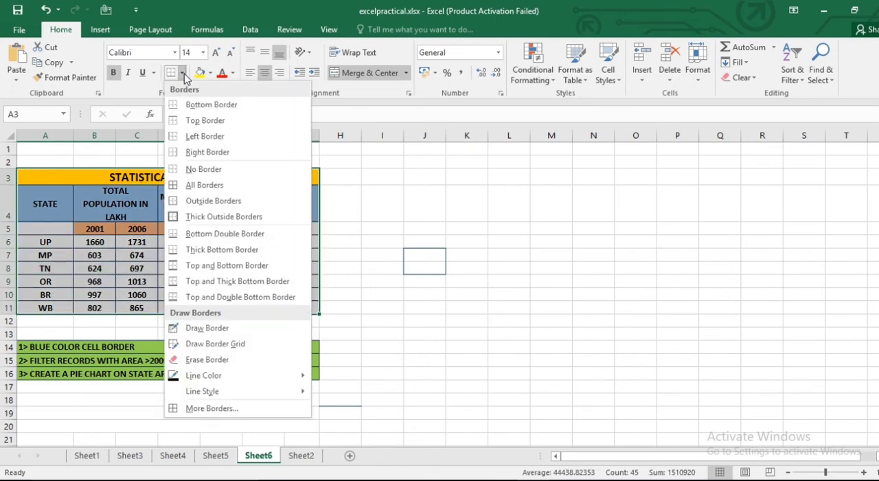
click(197, 184)
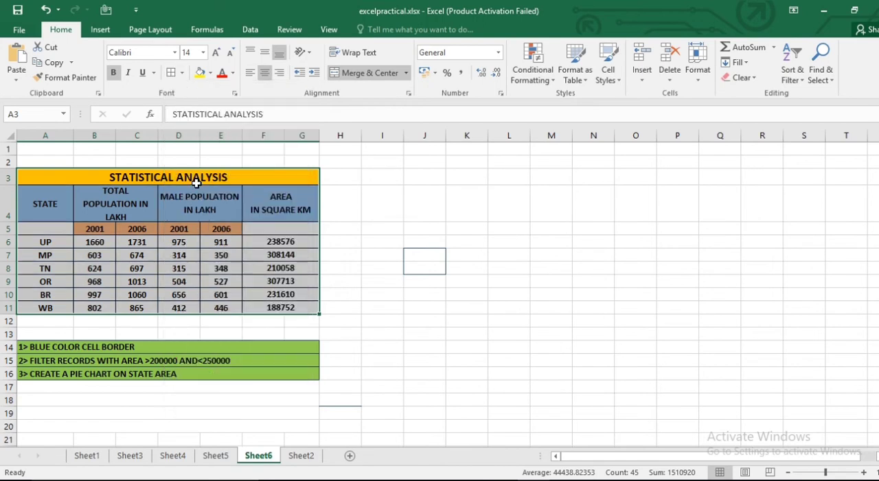
click(395, 323)
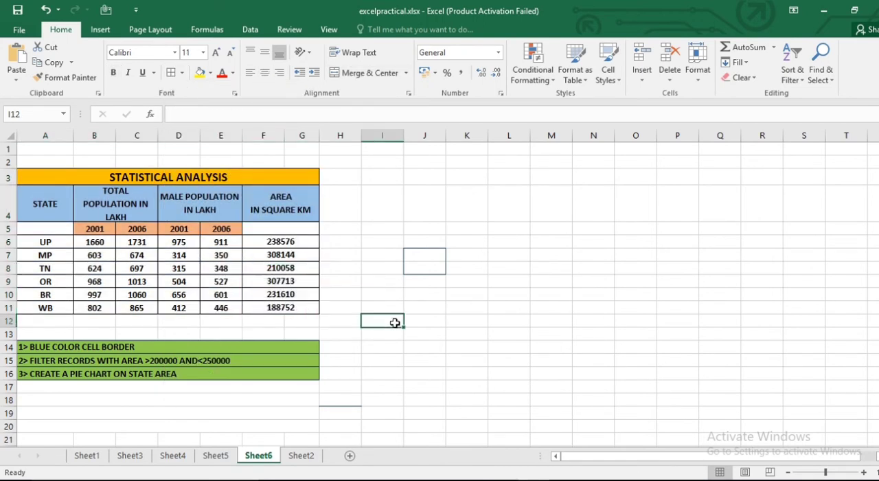
- Set the border line color to dark green and apply all borders to the Statistical Analysis table A3:G11
click(46, 178)
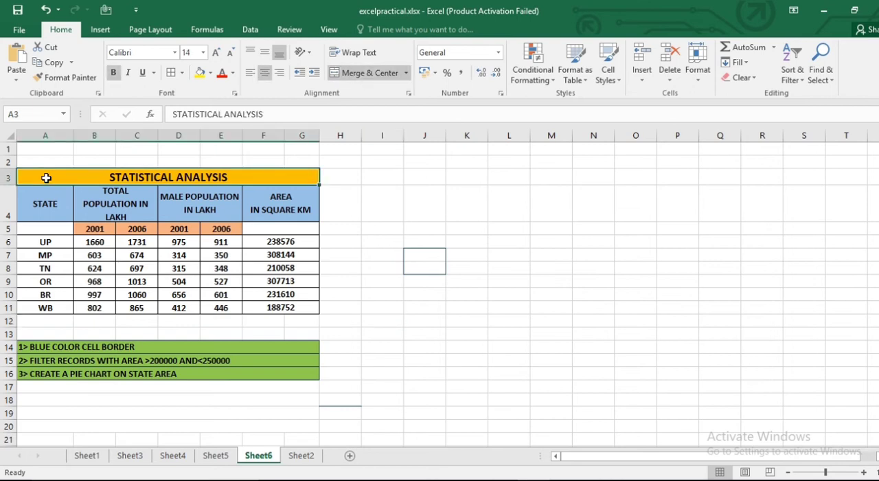
shift+click(307, 306)
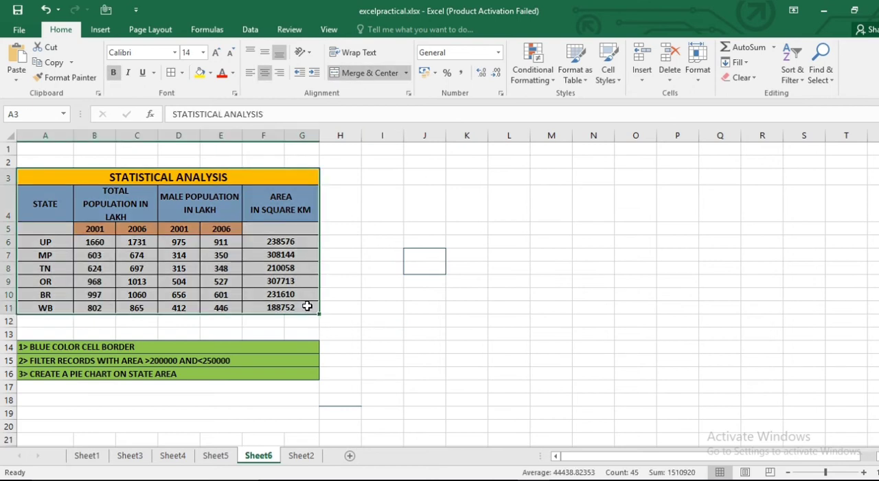
click(183, 73)
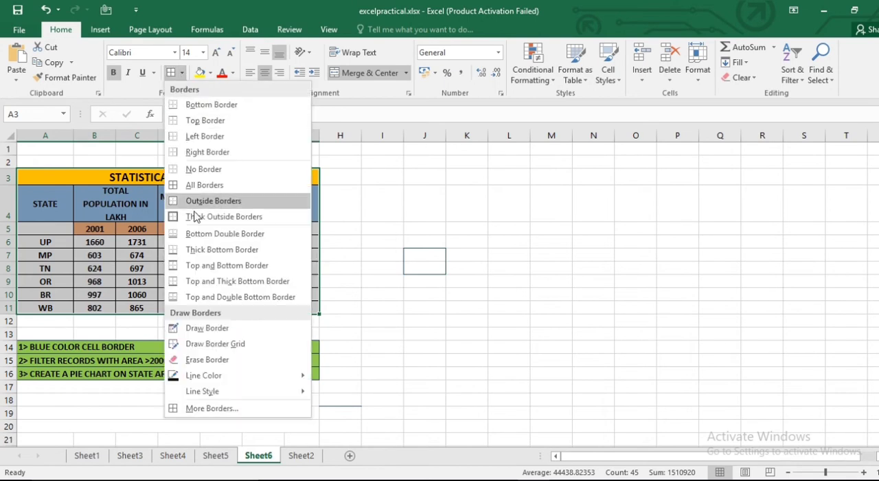
mouse_move(195, 380)
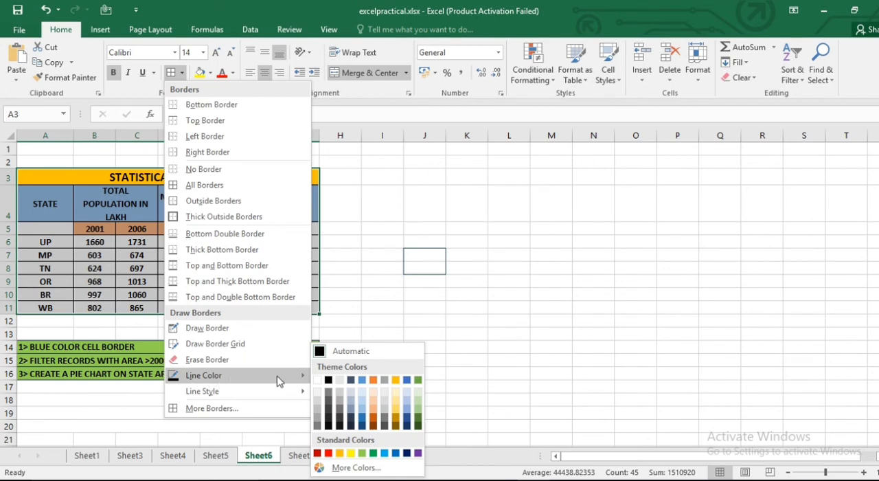
click(419, 427)
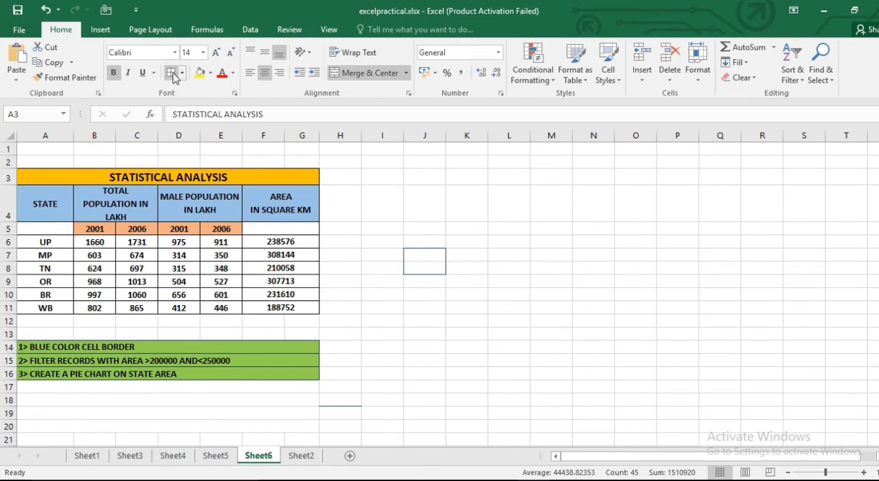
key(ctrl+a)
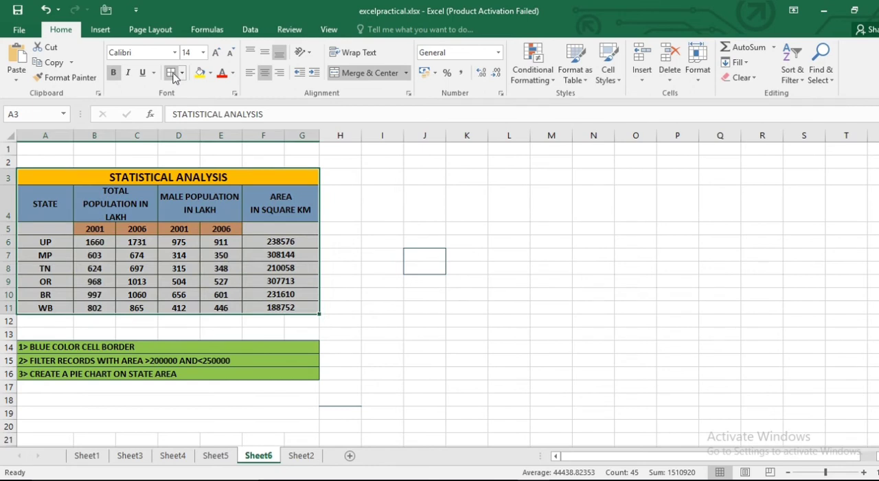
click(421, 322)
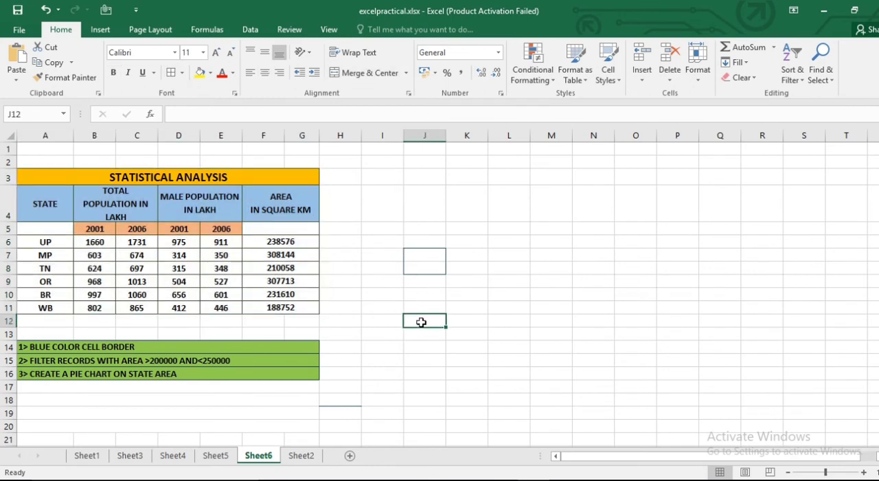
- Set the border line color to blue and apply all borders to the Statistical Analysis table A3:G11
click(35, 173)
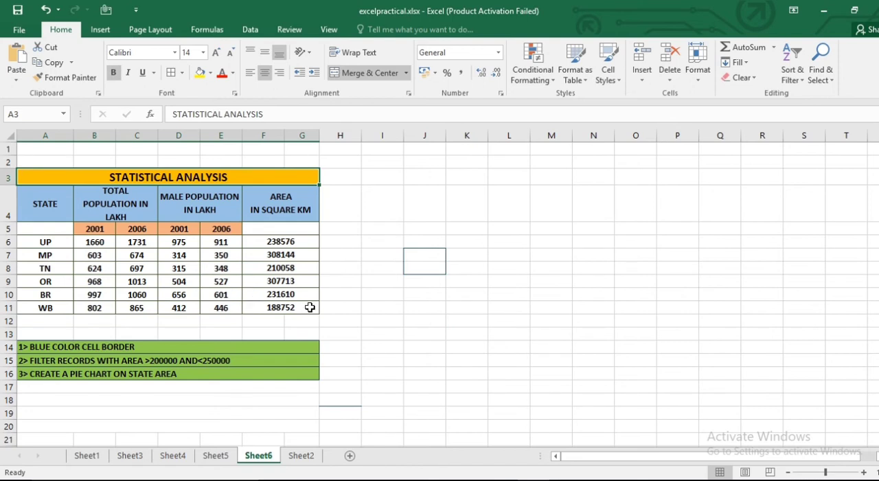
shift+click(310, 307)
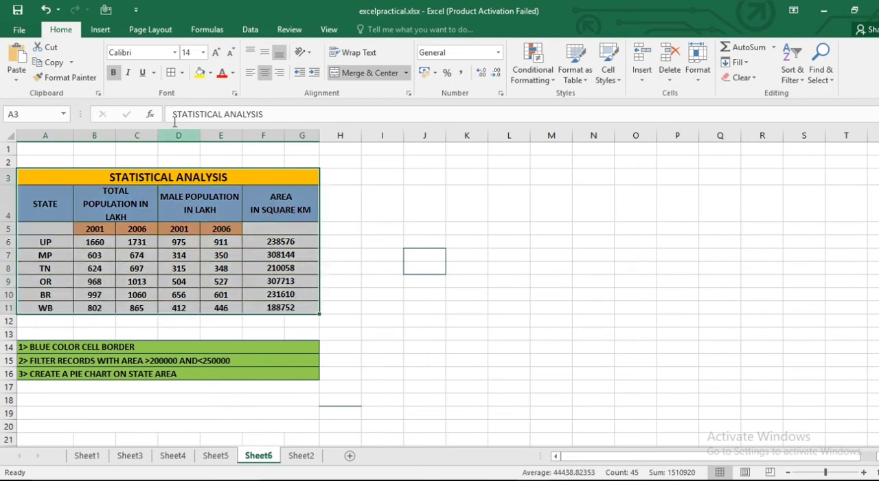
click(182, 72)
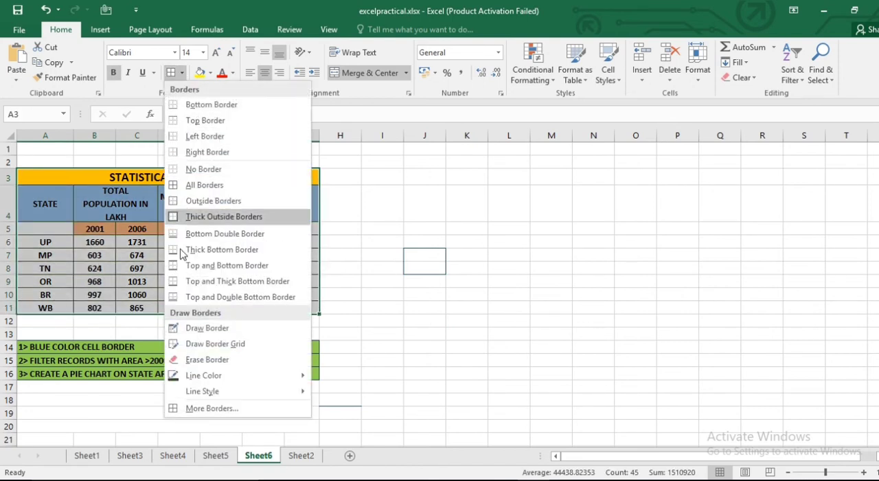
mouse_move(306, 375)
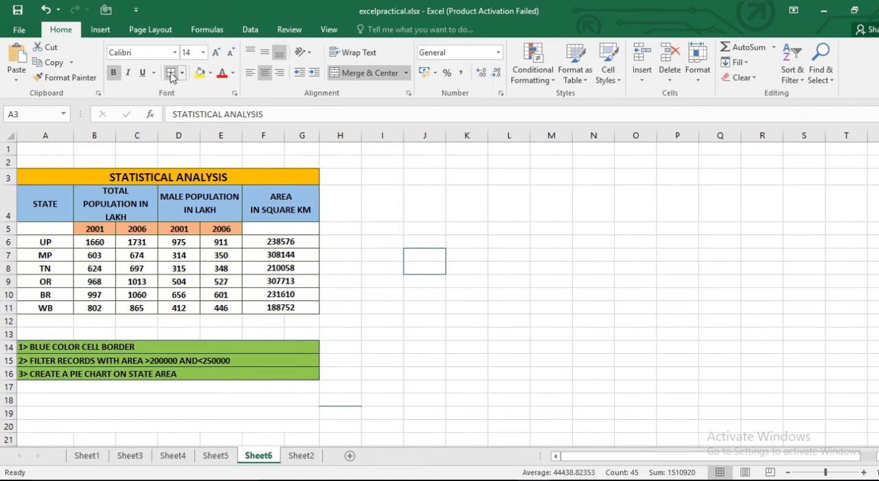
key(ctrl+a)
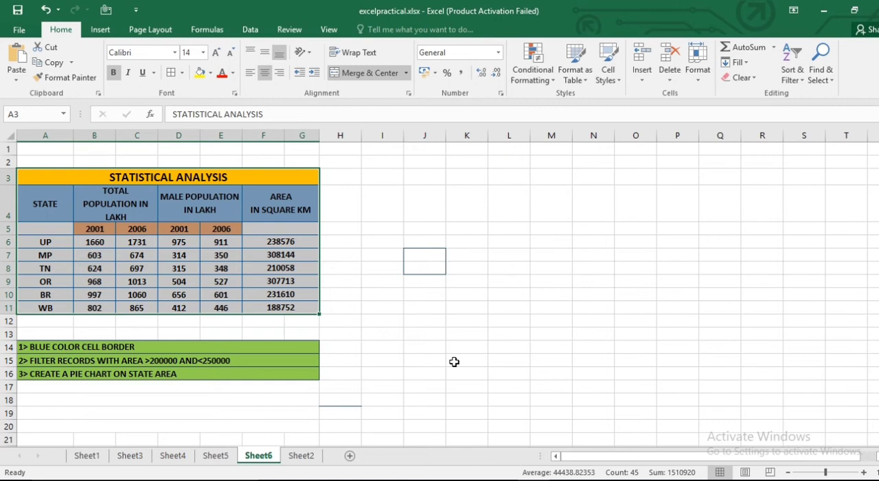
- Turn on filtering for the table range A4:G11, starting at the STATE header row
click(45, 207)
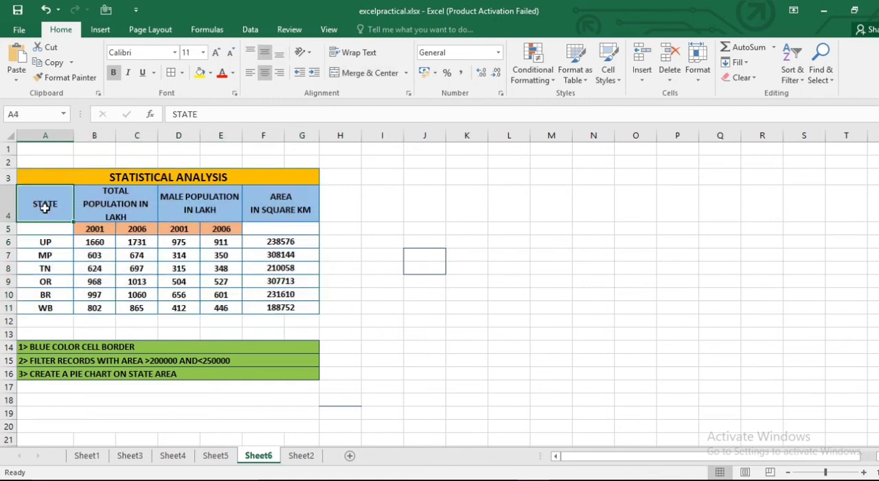
shift+click(309, 307)
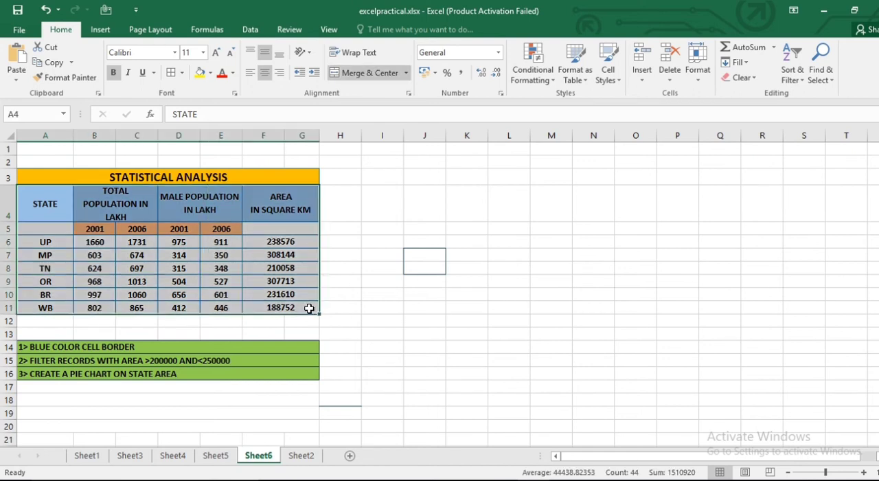
click(798, 74)
click(820, 144)
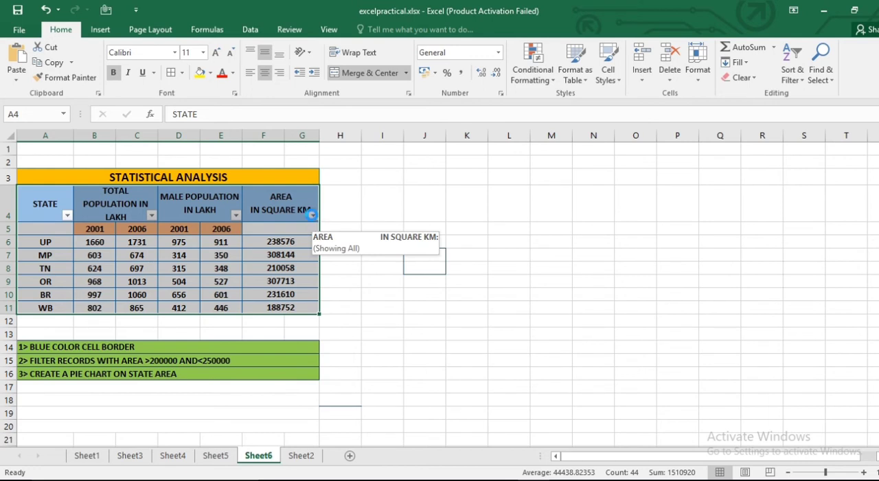
- Start a Between number filter on the area column and set its first condition to is greater than 200000
click(314, 216)
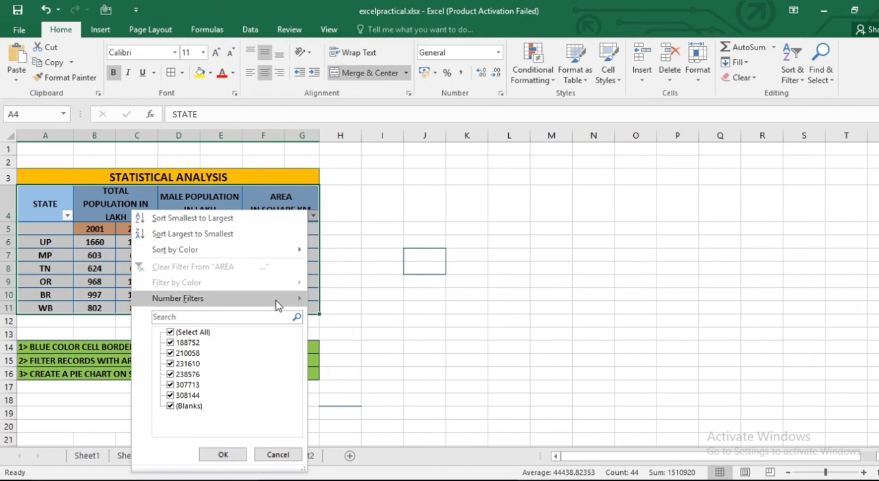
mouse_move(277, 304)
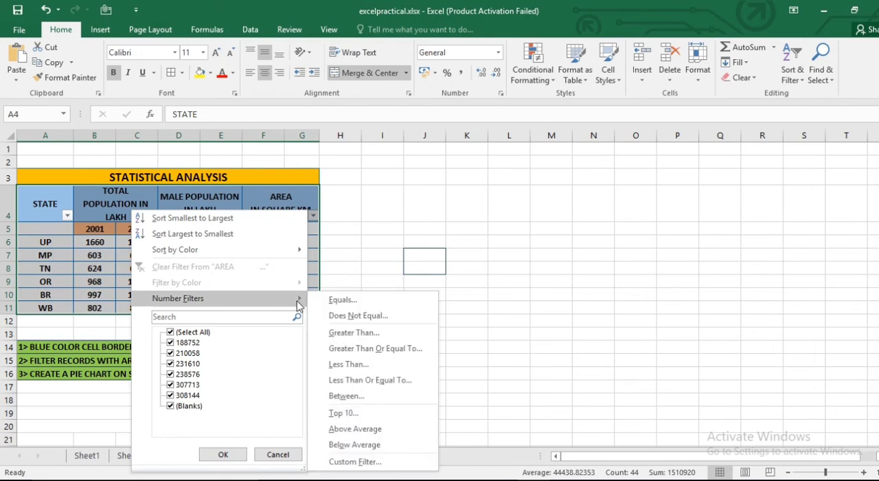
click(360, 397)
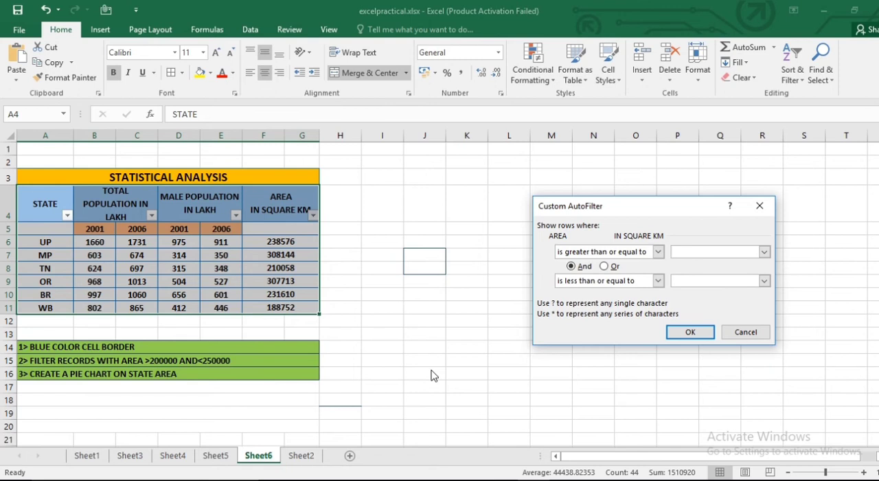
click(659, 252)
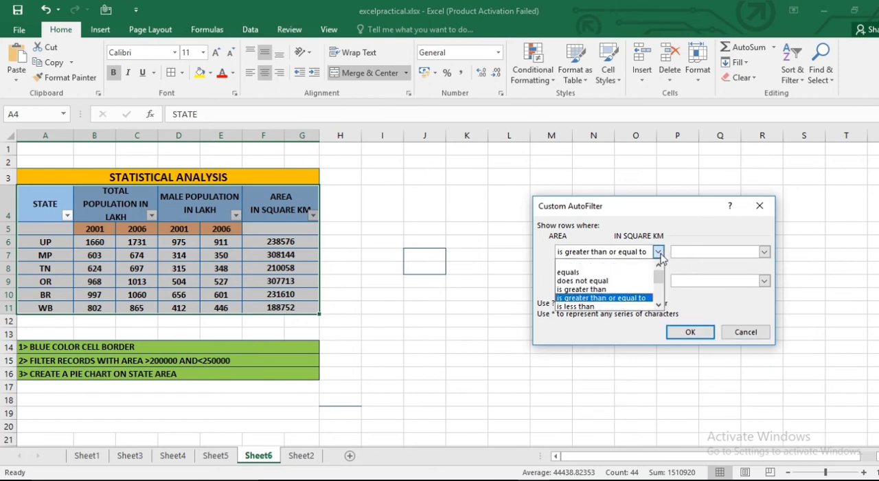
click(590, 292)
click(706, 250)
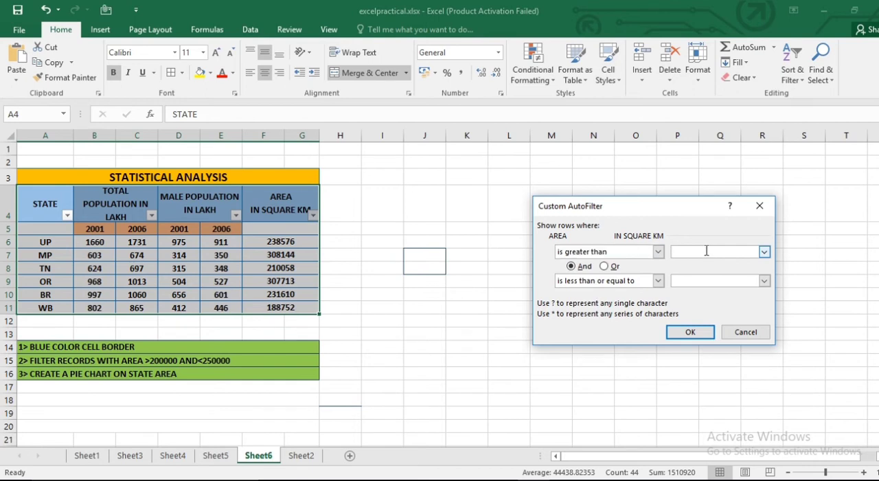
text(200000)
- Set the area filter's second condition to is less than 250000 and apply the filter
click(658, 281)
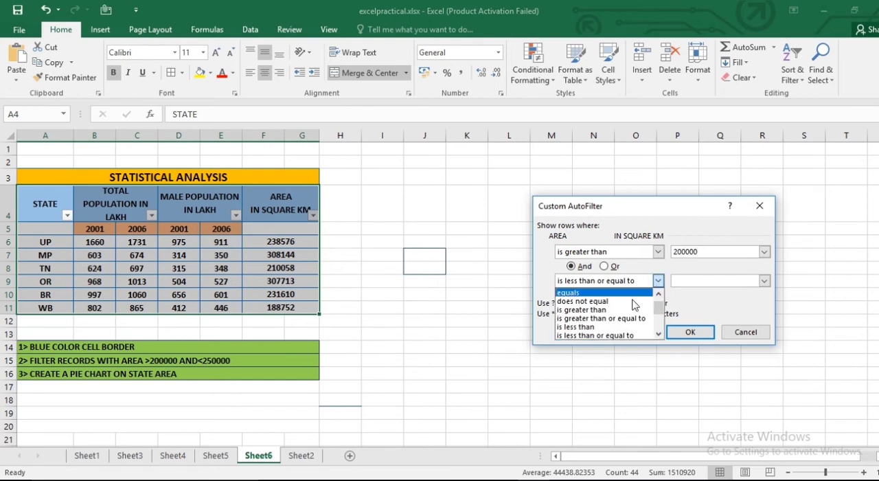
click(591, 327)
click(706, 282)
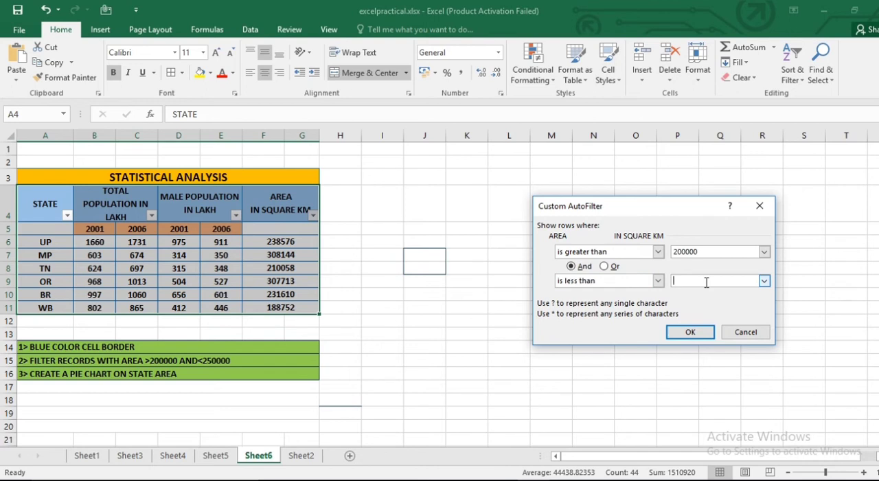
text(250000)
click(690, 333)
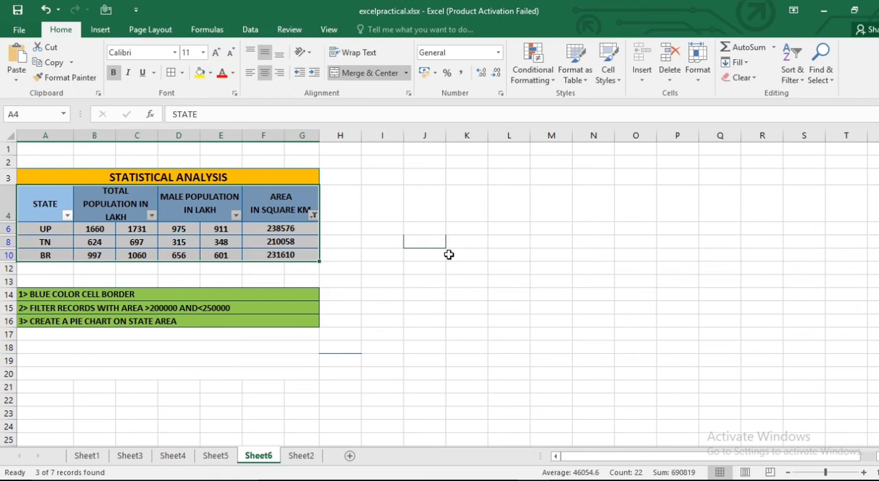
- Turn off the filter on the Statistical Analysis table
click(793, 77)
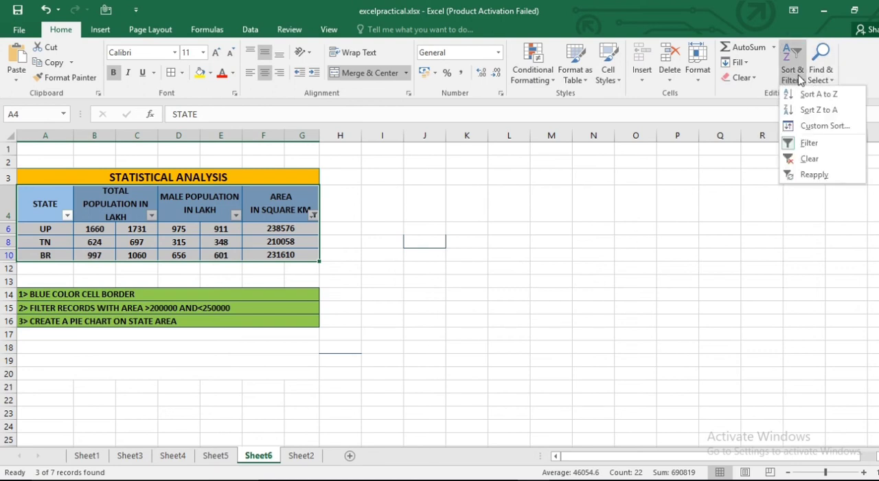
click(797, 145)
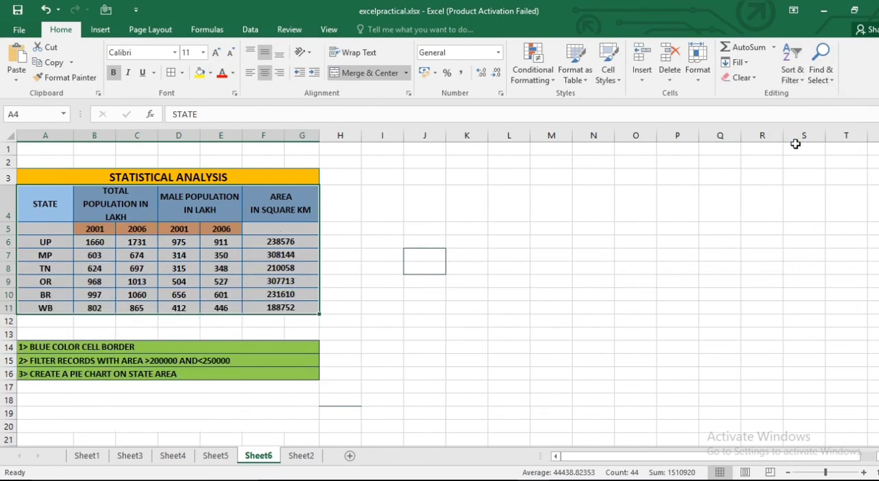
click(618, 278)
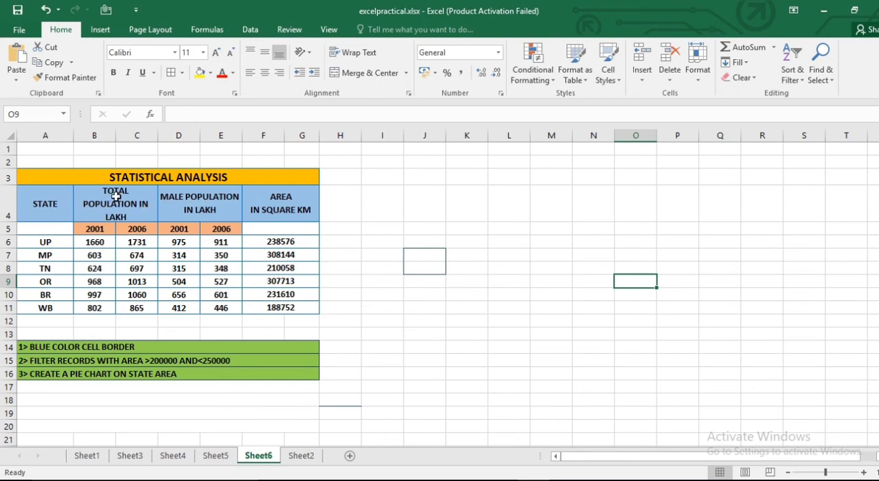
- Hide columns B through E so only the state and area columns of the Statistical Analysis table show
click(96, 134)
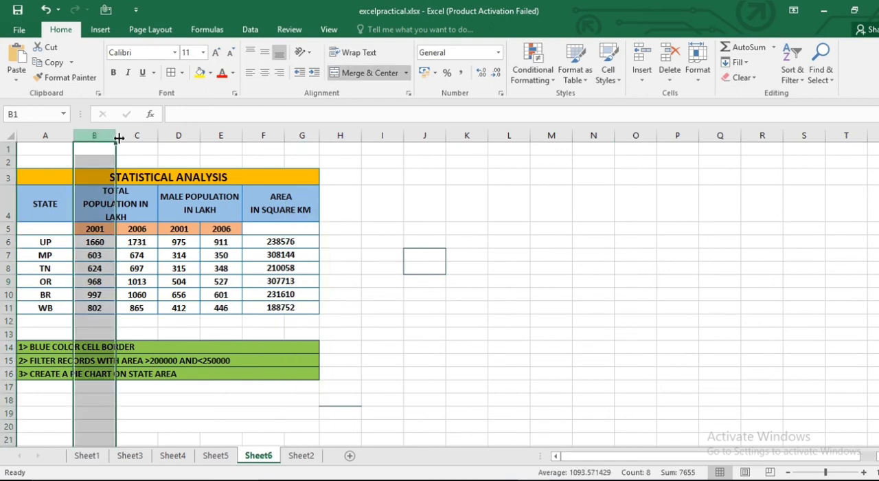
shift+click(221, 135)
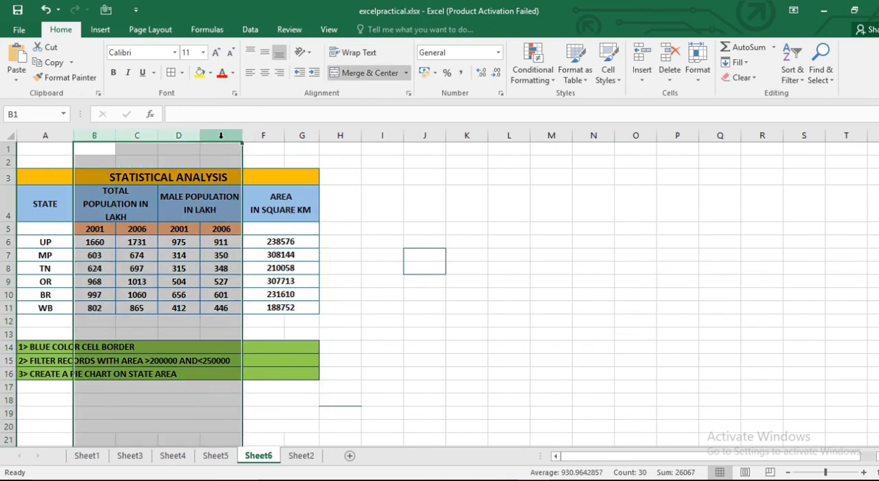
right_click(221, 135)
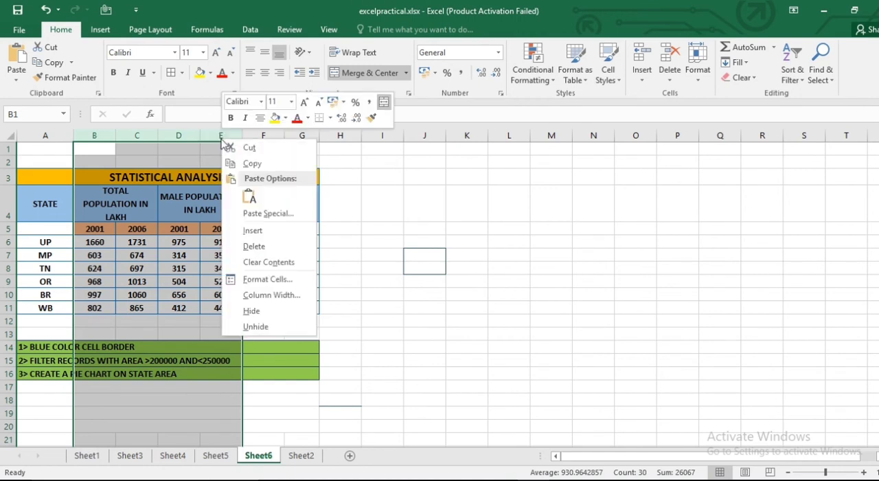
click(266, 307)
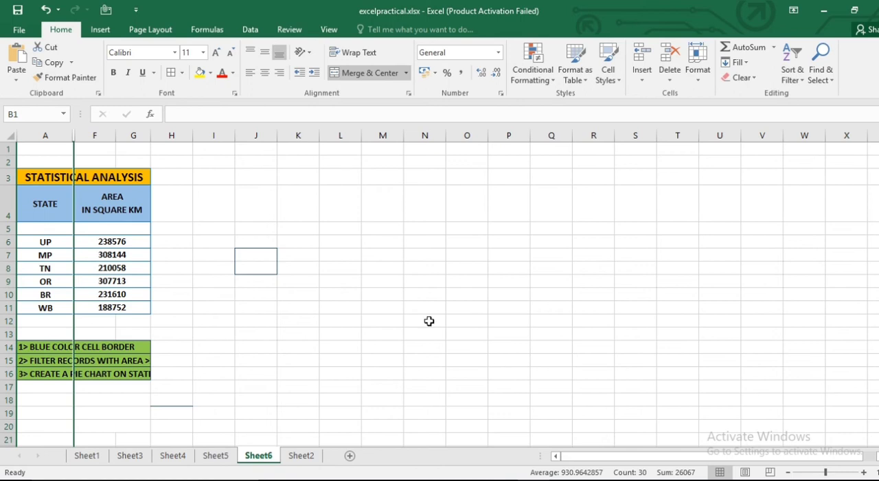
- Insert a 3-D pie chart from the state and area data, range A4:G11
click(36, 205)
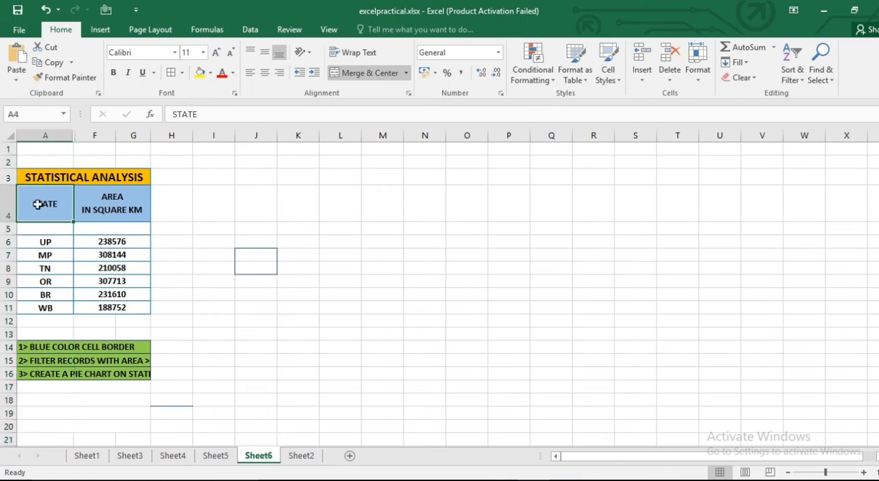
shift+click(133, 308)
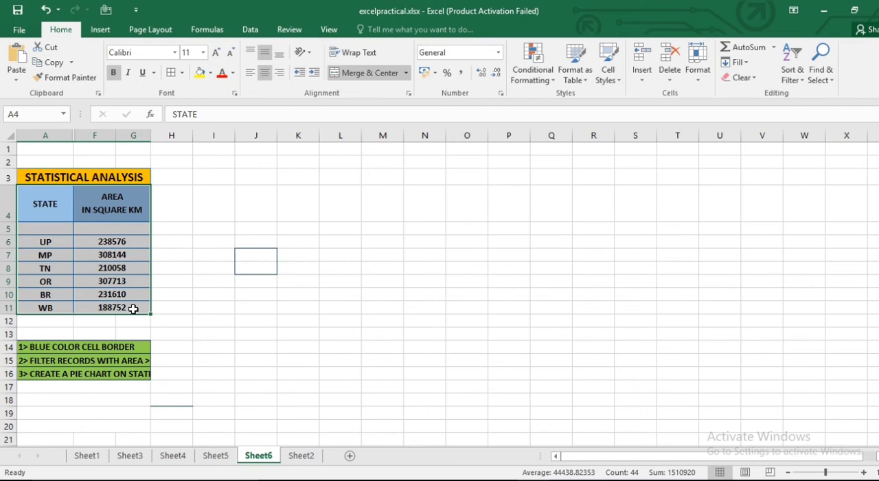
click(100, 30)
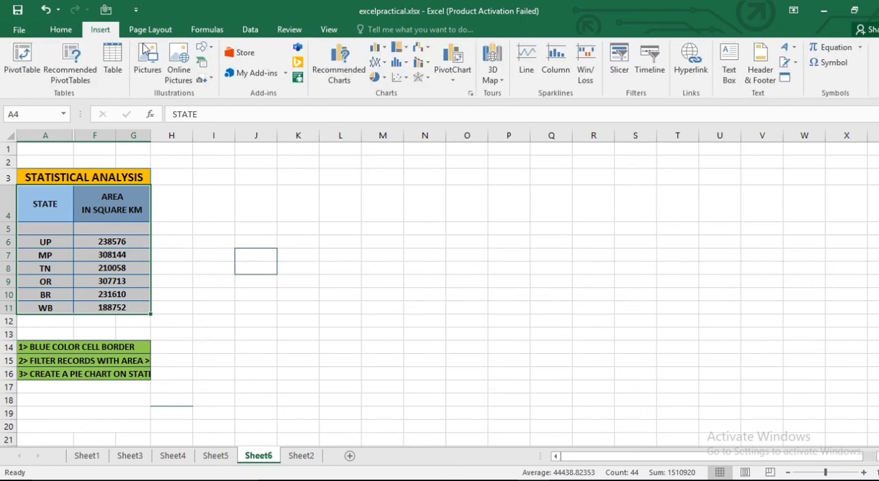
click(377, 77)
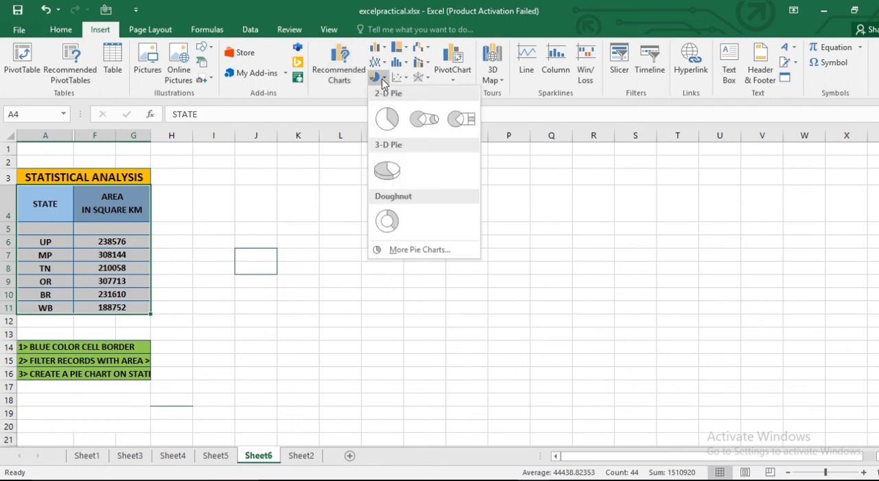
click(387, 168)
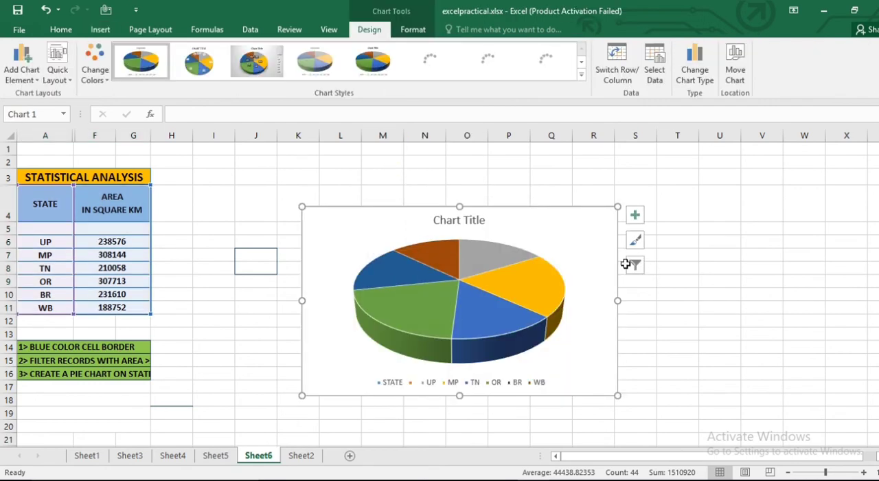
- Apply the chart style that places coloured state names and percentages outside the slices of the 3-D pie
click(637, 242)
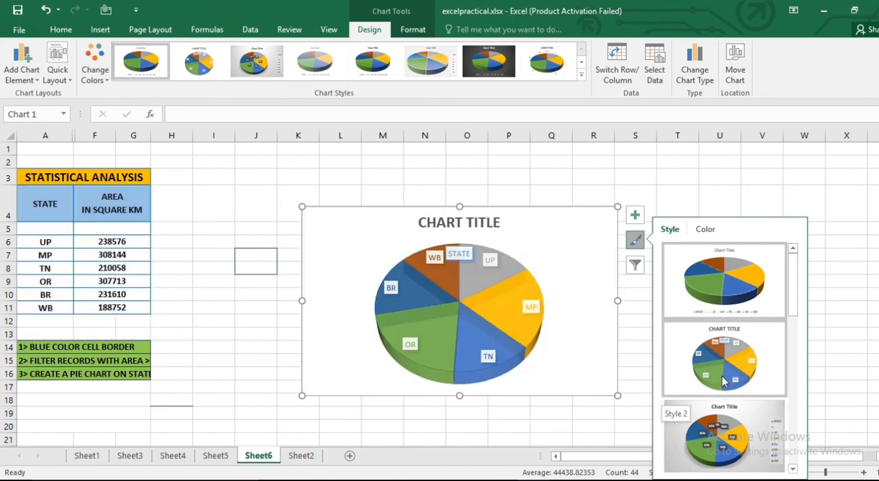
scroll(724, 382, down, 1)
scroll(722, 382, down, 2)
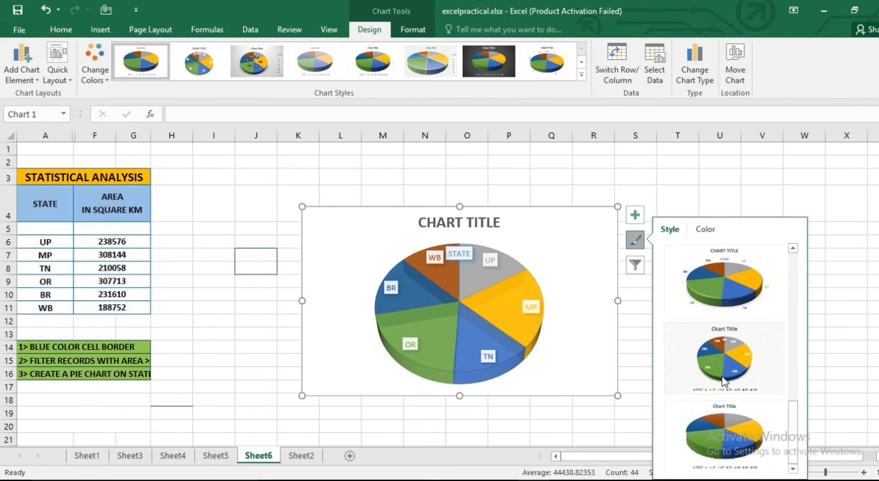
click(724, 288)
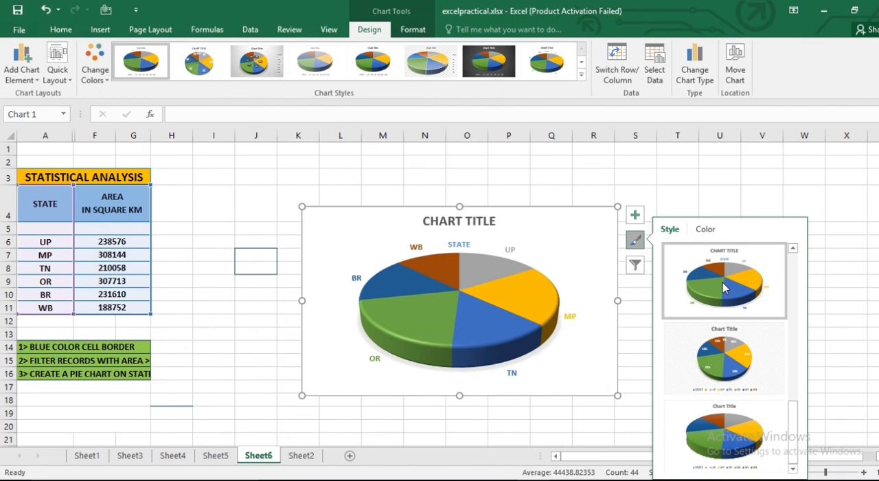
click(723, 287)
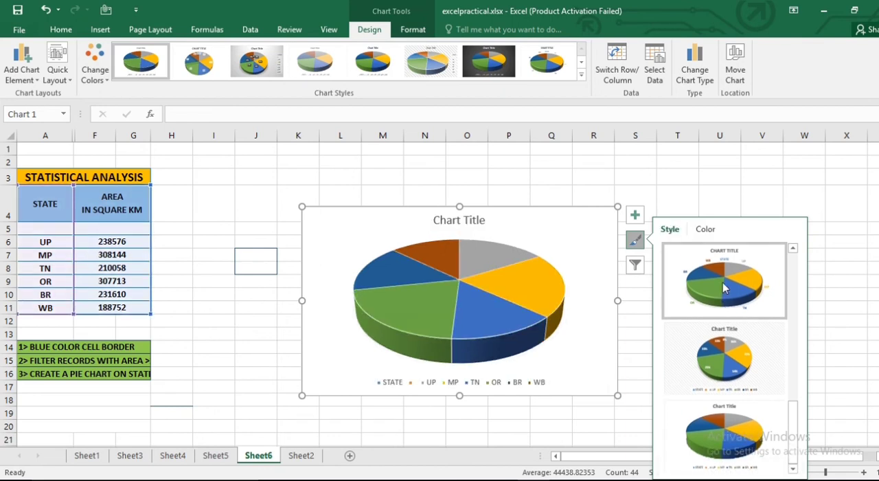
click(726, 364)
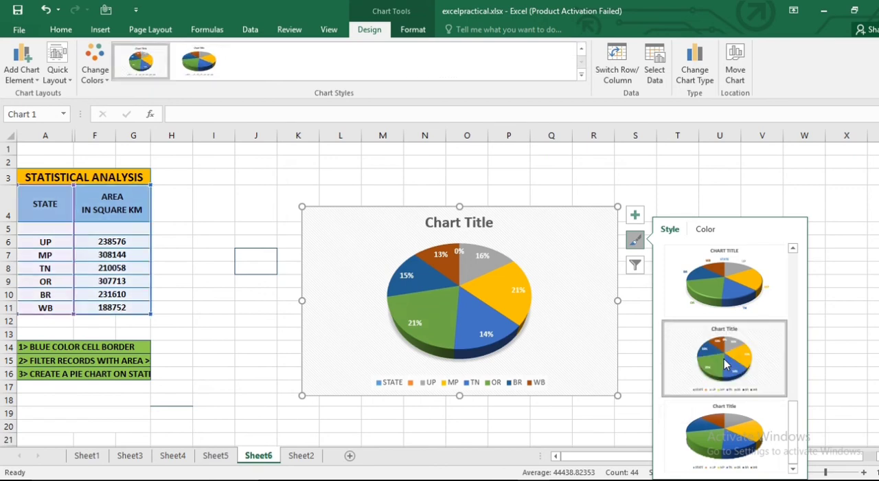
click(728, 278)
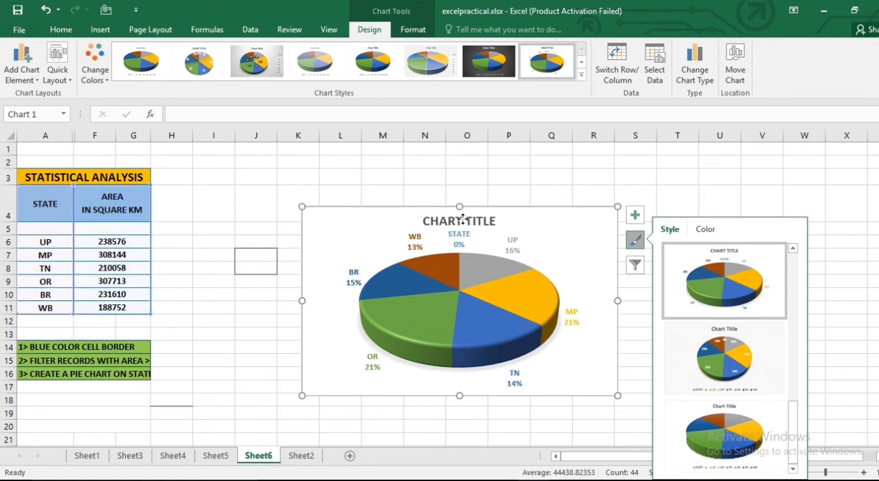
- Replace the pie chart's title with STATE AREA
click(462, 218)
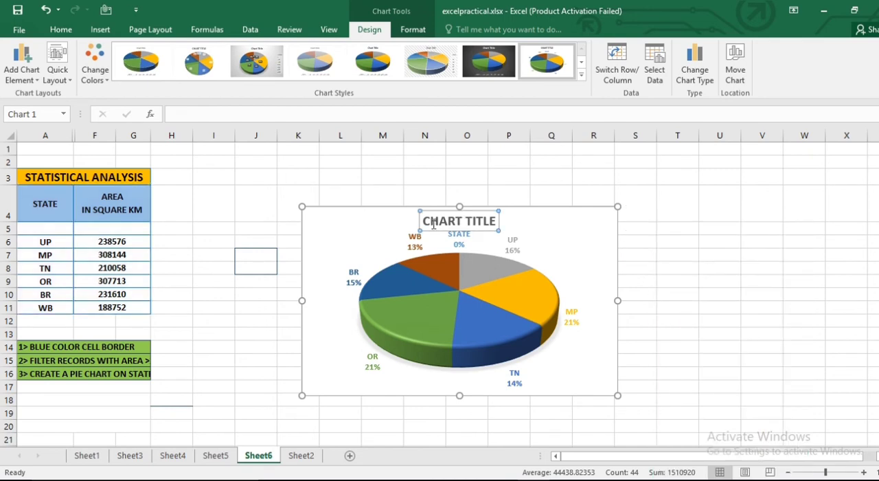
triple_click(479, 224)
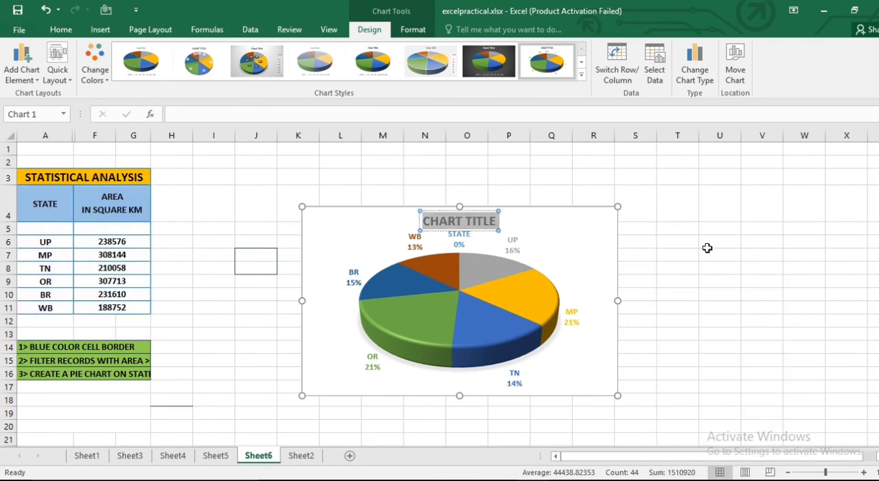
text(STATE)
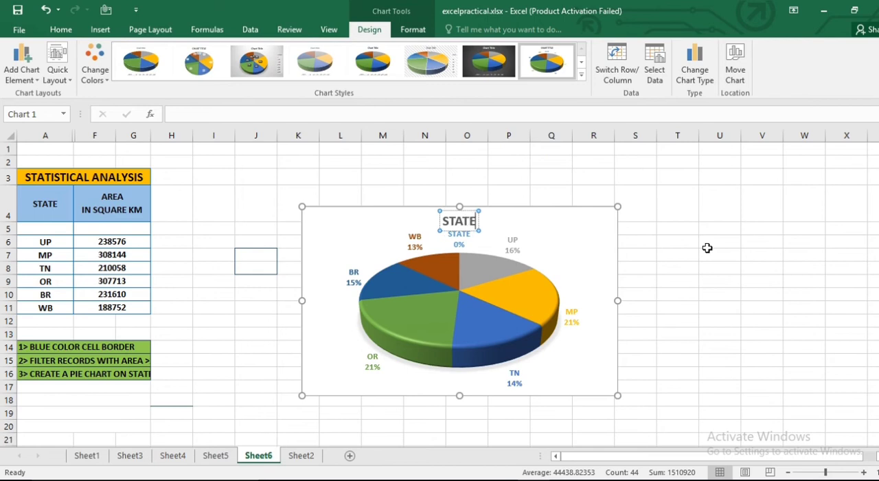
text( AREA)
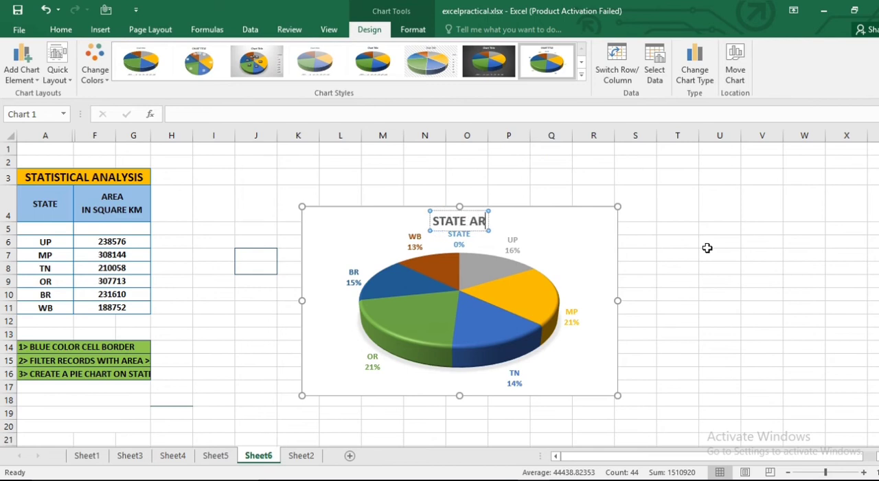
click(581, 265)
click(708, 336)
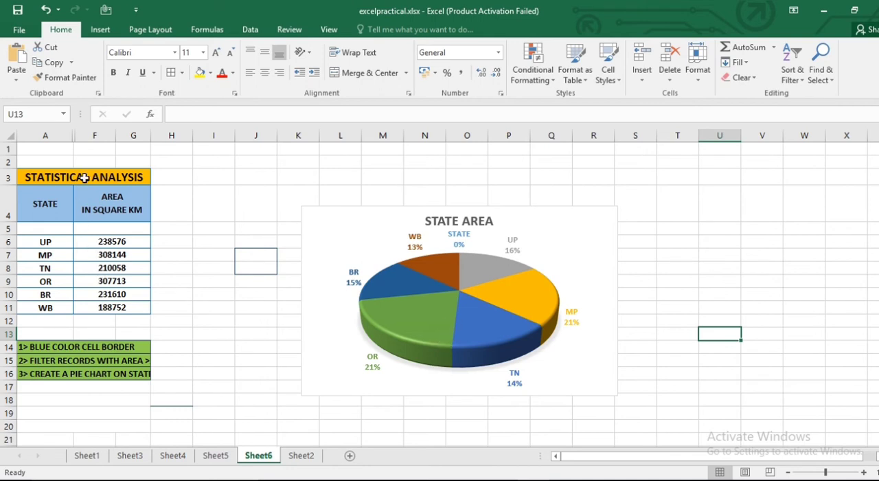
- Unhide the columns hidden between A and H
click(45, 135)
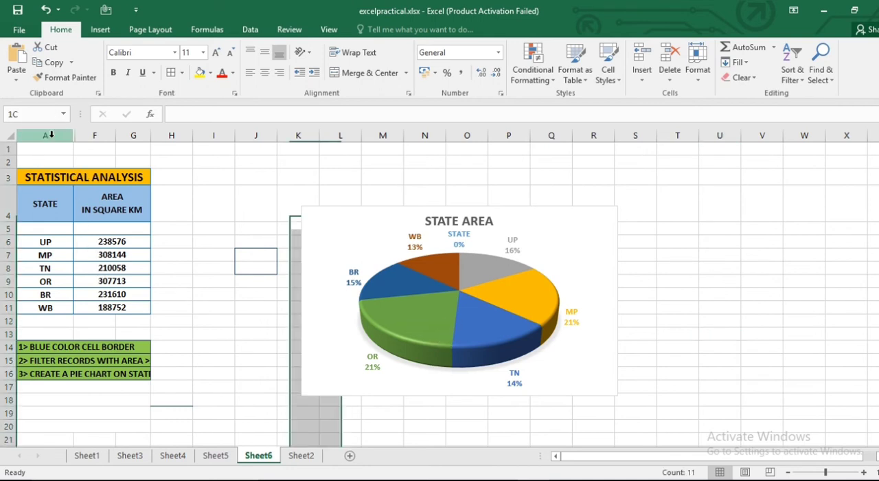
shift+click(179, 135)
right_click(180, 136)
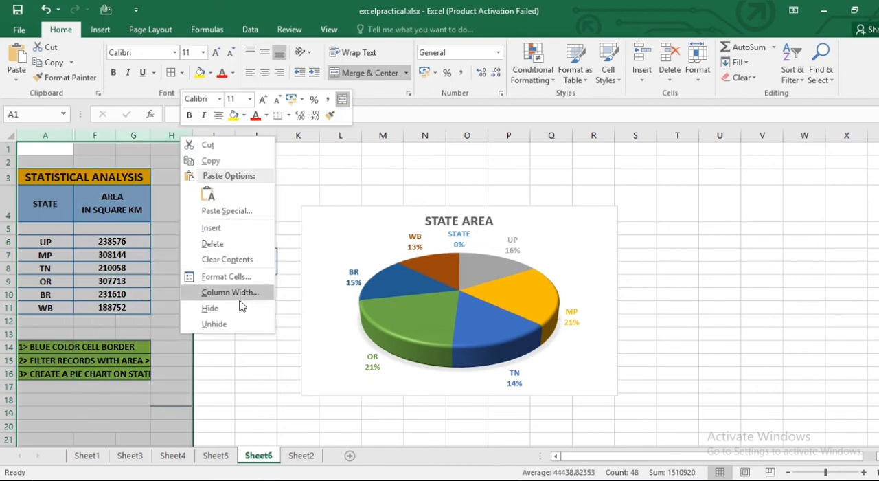
click(235, 323)
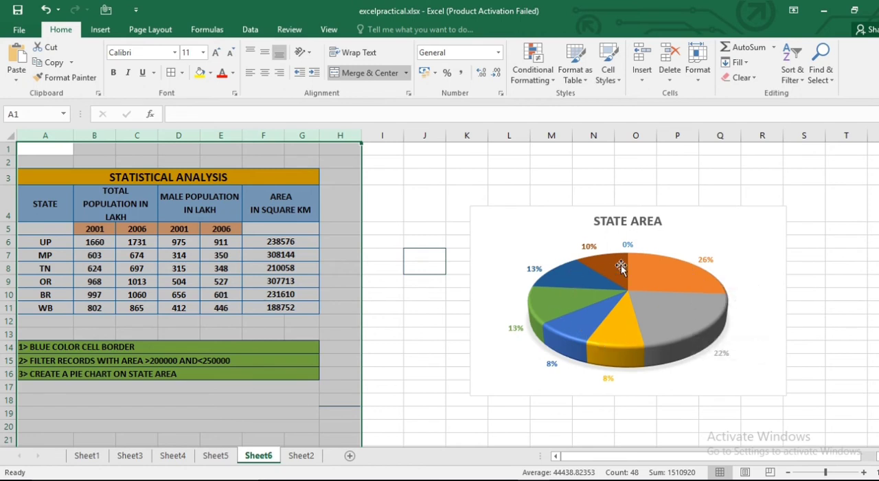
mouse_move(621, 266)
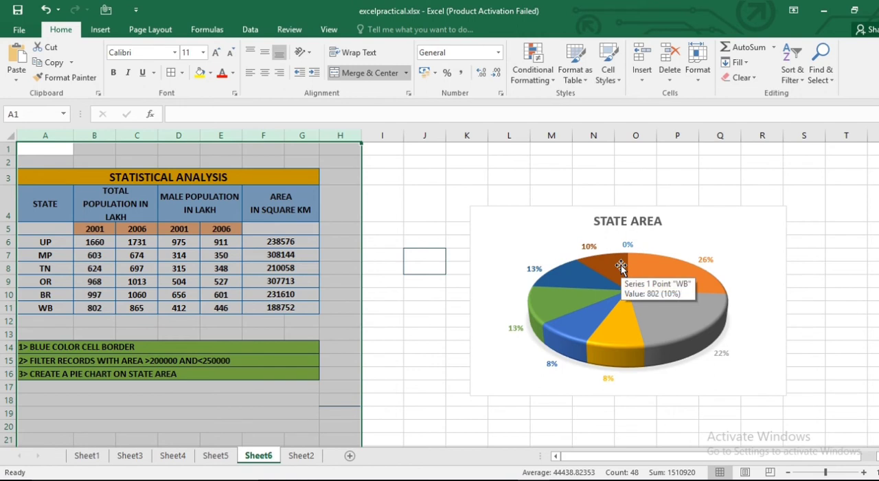
mouse_move(582, 276)
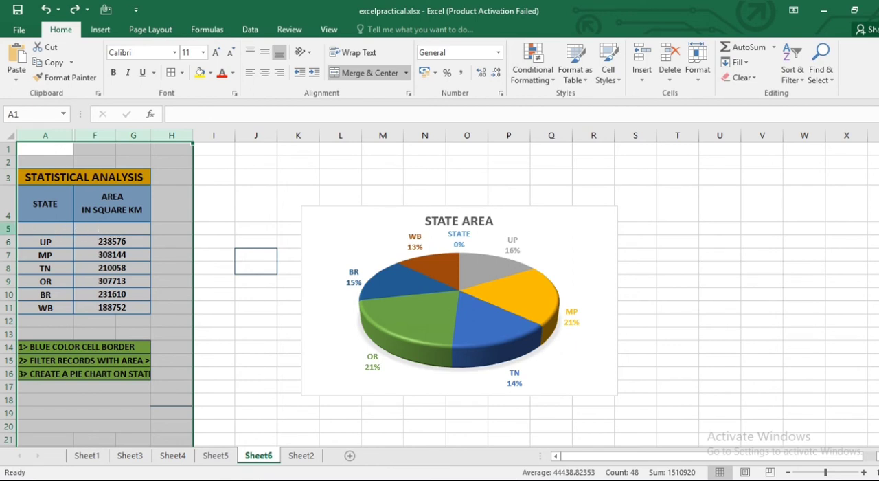
- Hide row 5, the blank row between the headers and the state records
click(8, 229)
right_click(8, 229)
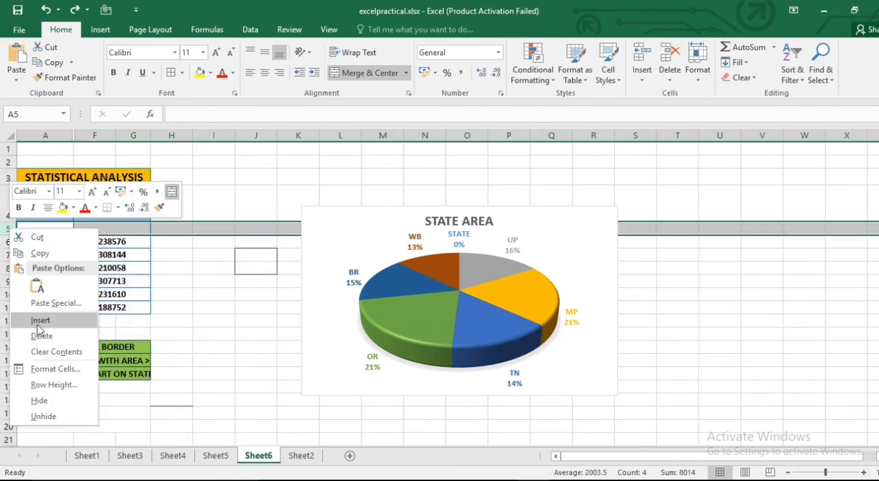
click(40, 400)
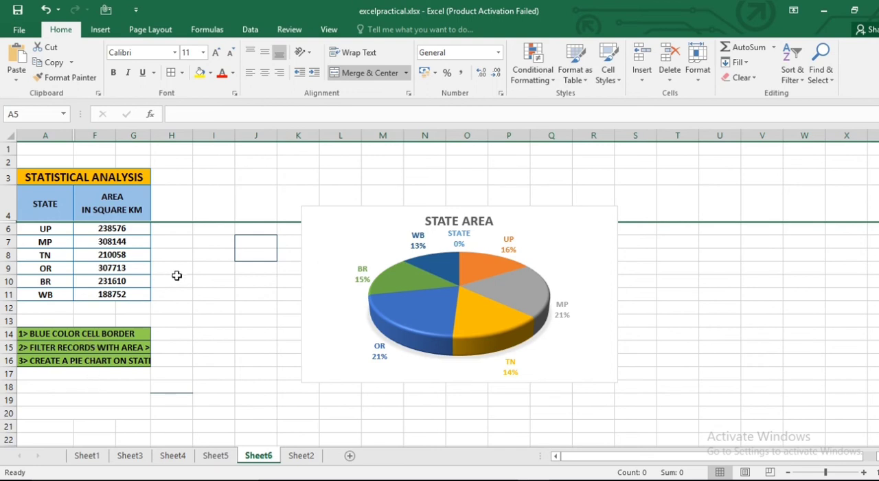
- Delete the STATE AREA pie chart
click(535, 294)
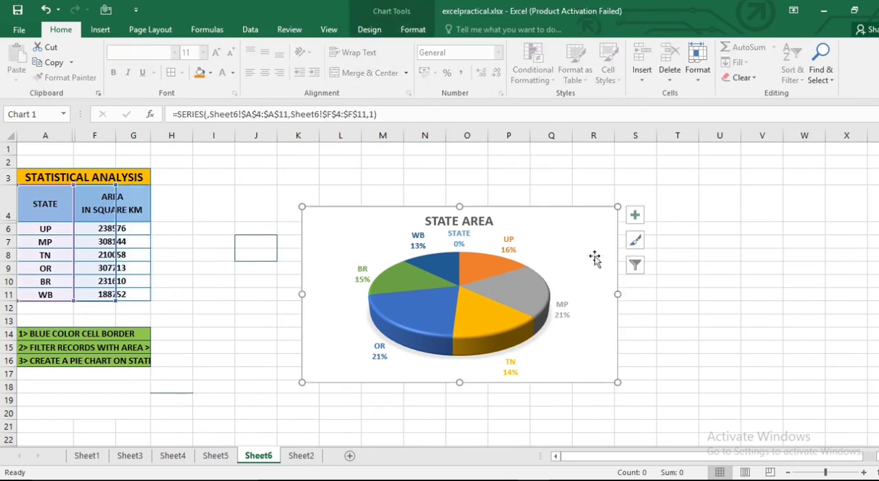
click(594, 230)
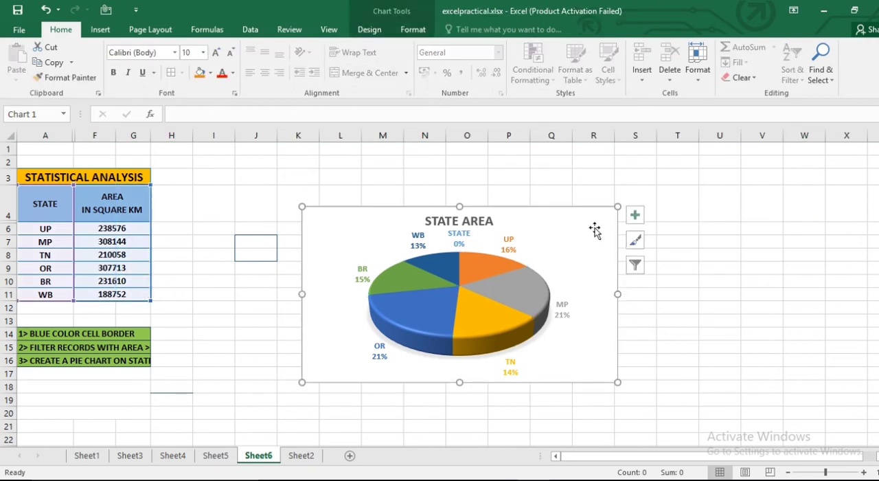
key(Delete)
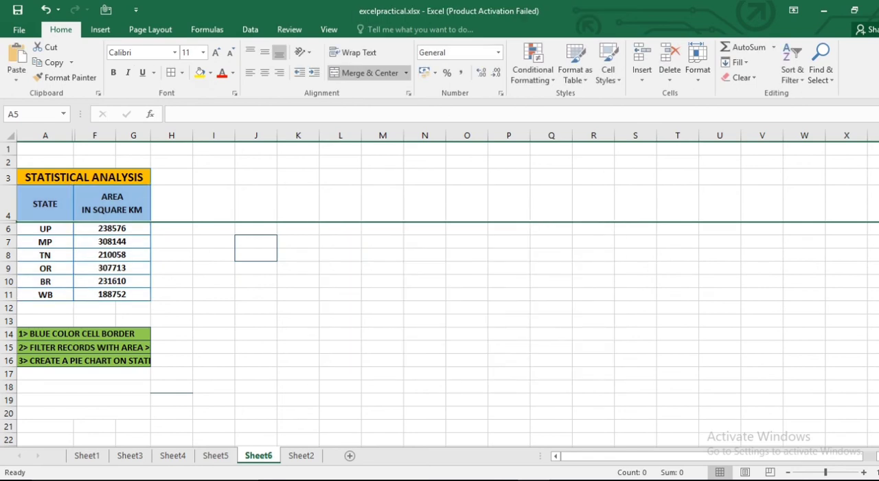
click(401, 343)
- Insert a 3-D pie chart from the state and area data in A4:G11 with row 5 hidden
click(36, 210)
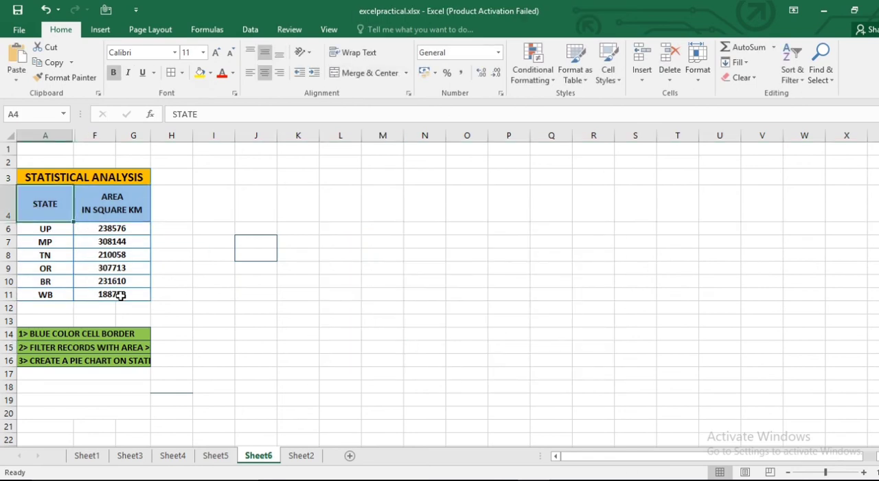
shift+click(120, 296)
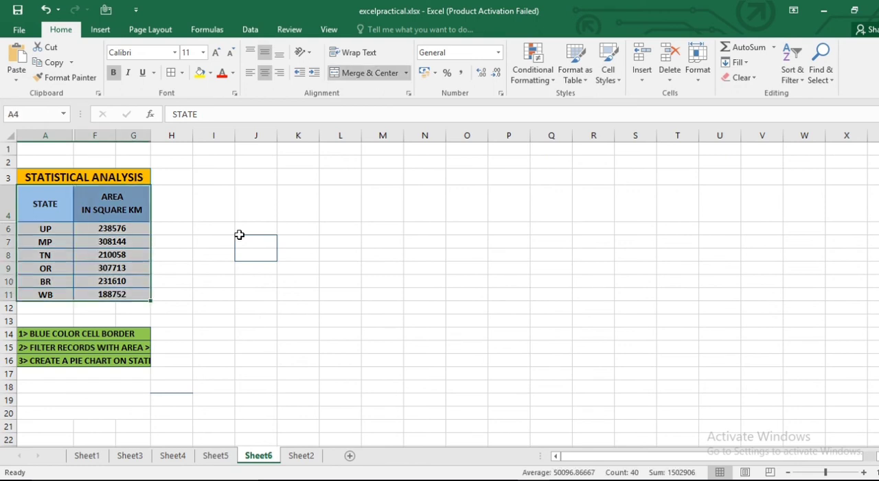
click(101, 33)
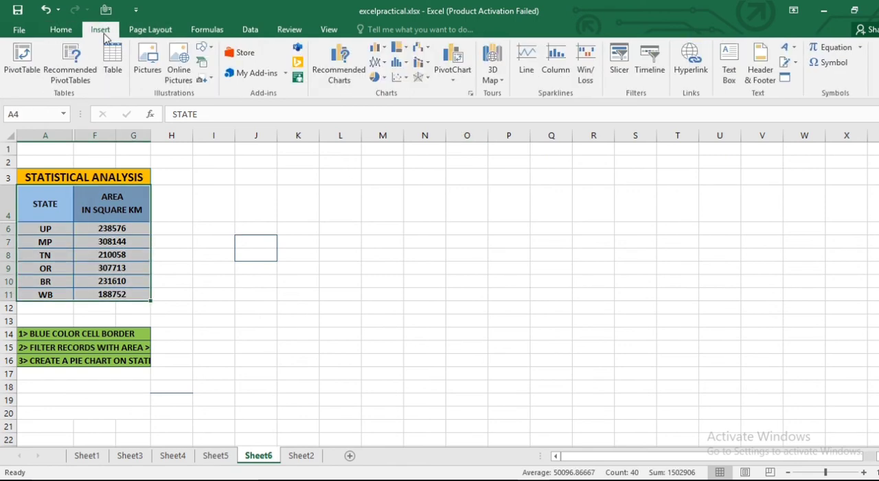
click(376, 77)
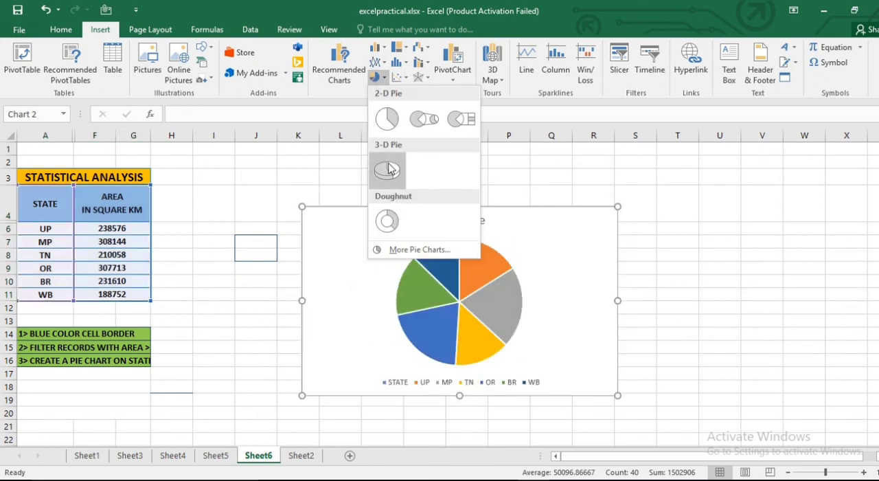
click(388, 168)
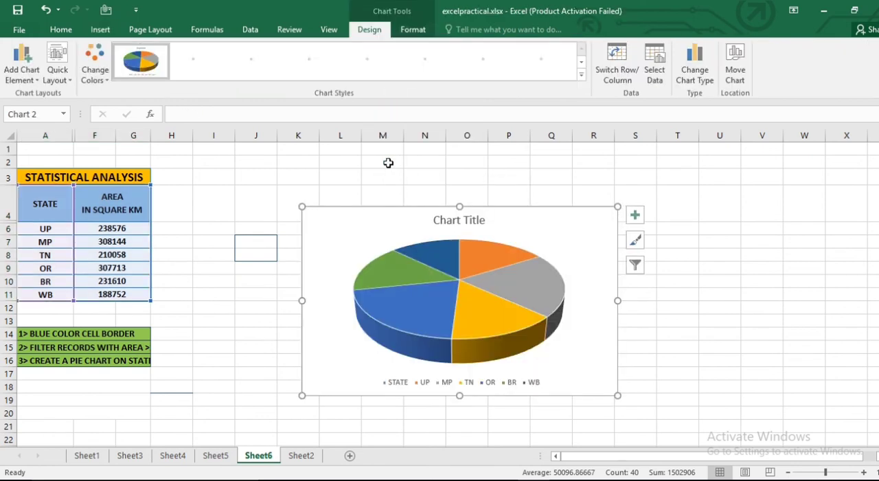
- Apply the last style in the chart style gallery, with percentage labels on the slices, to the 3-D pie chart
click(636, 242)
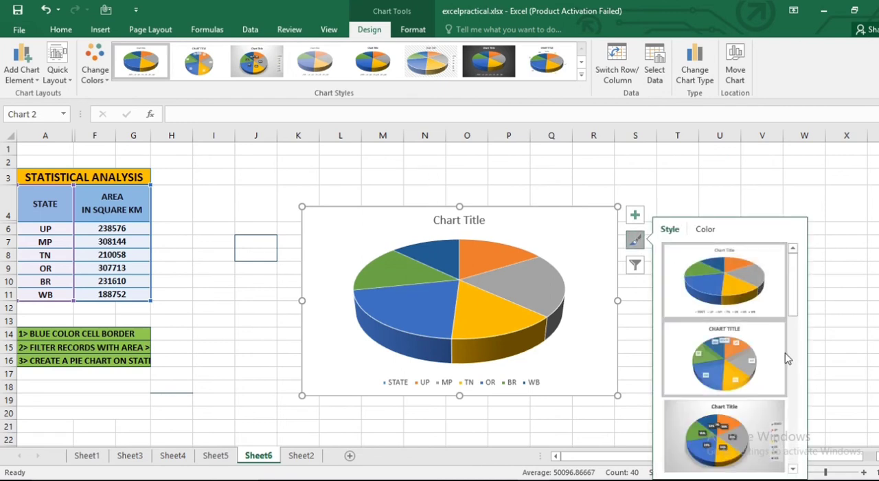
scroll(788, 358, down, 3)
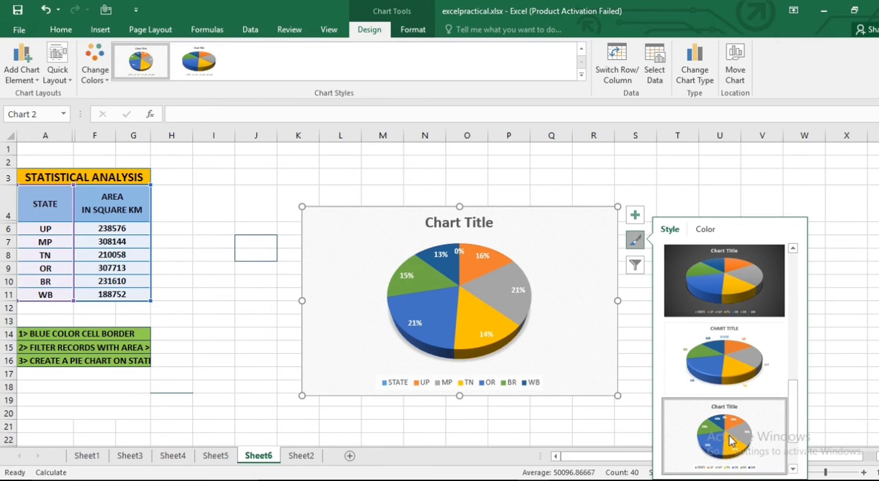
click(731, 441)
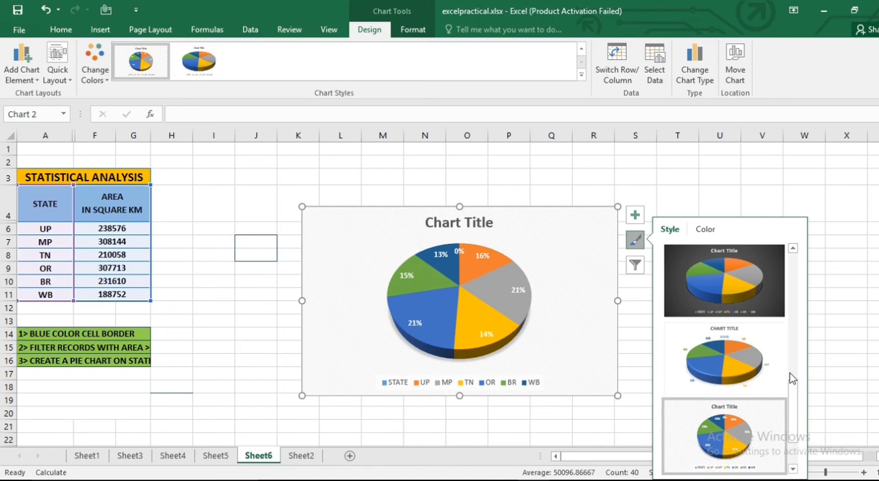
- Unhide the columns hidden between A and H
click(98, 205)
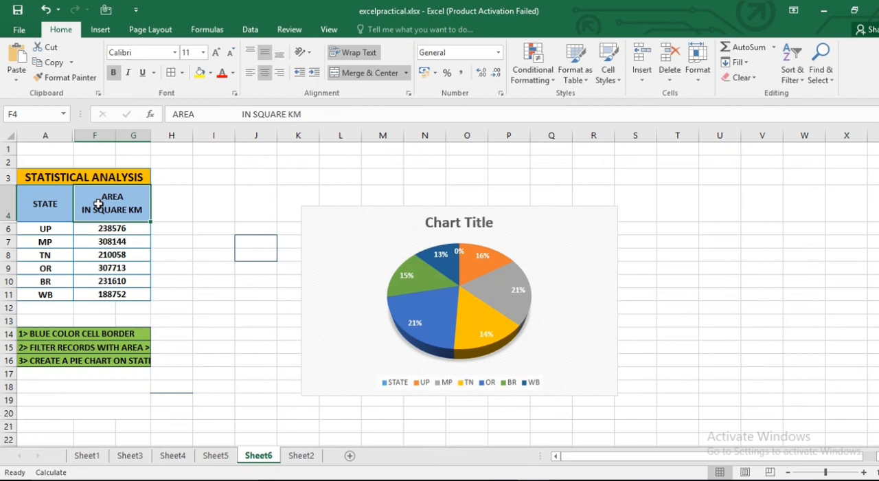
click(41, 177)
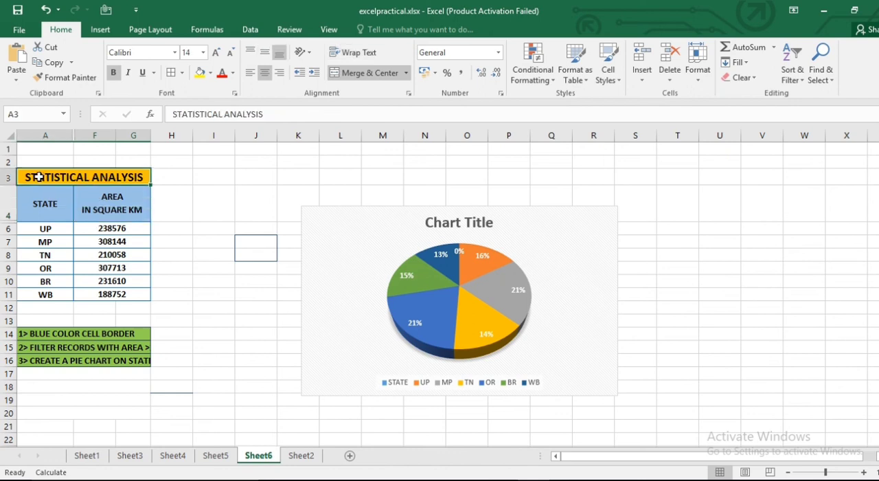
click(46, 136)
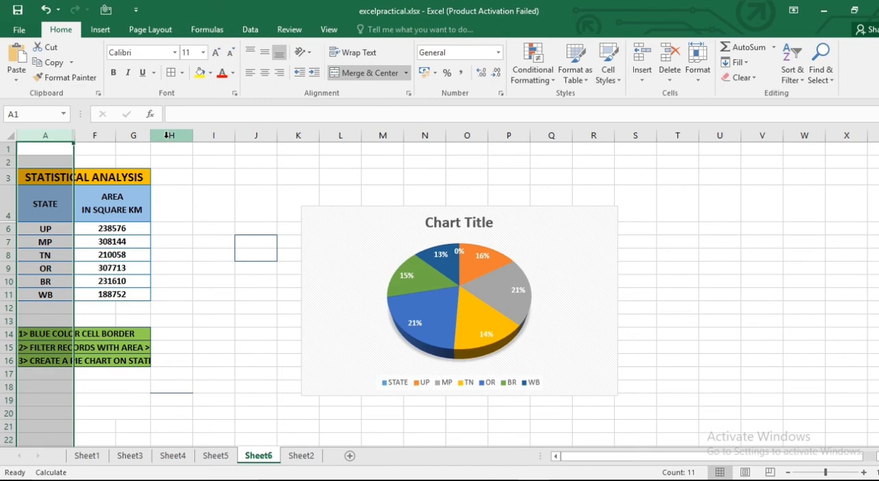
shift+click(166, 135)
right_click(167, 138)
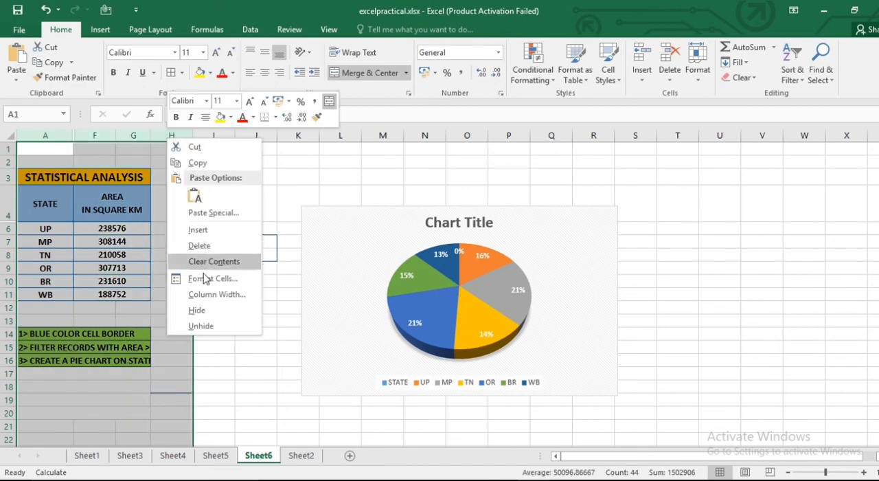
click(202, 326)
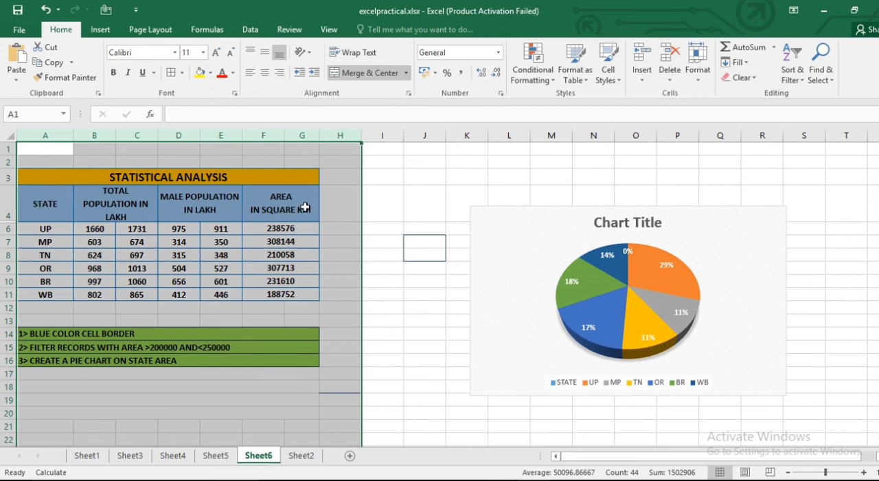
- Copy the STATE column A4:A11 and paste it below the task list starting at cell B21
click(45, 199)
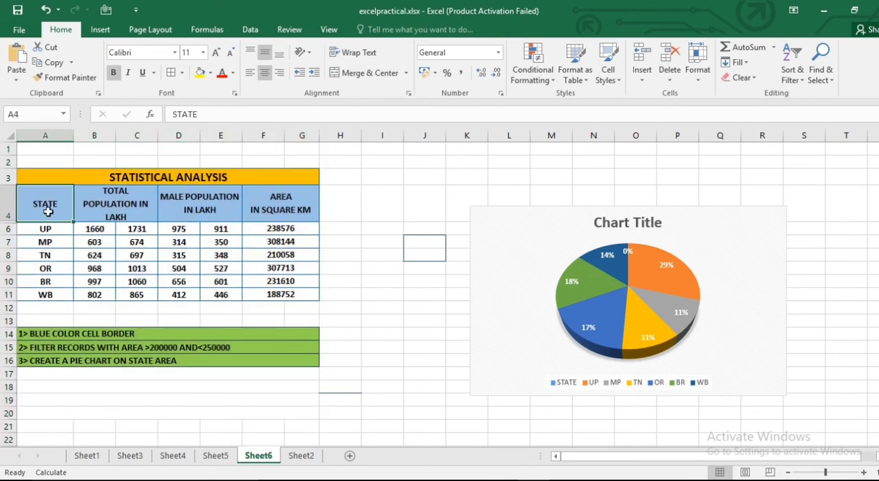
shift+click(46, 295)
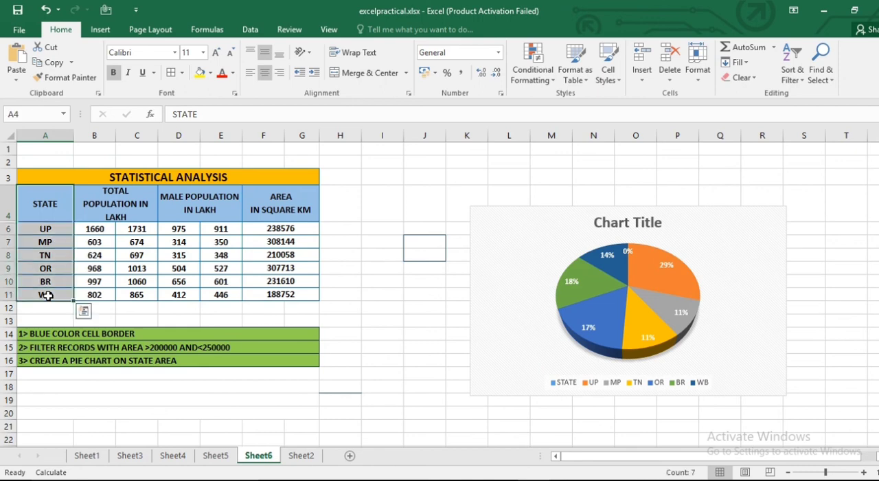
key(ctrl+c)
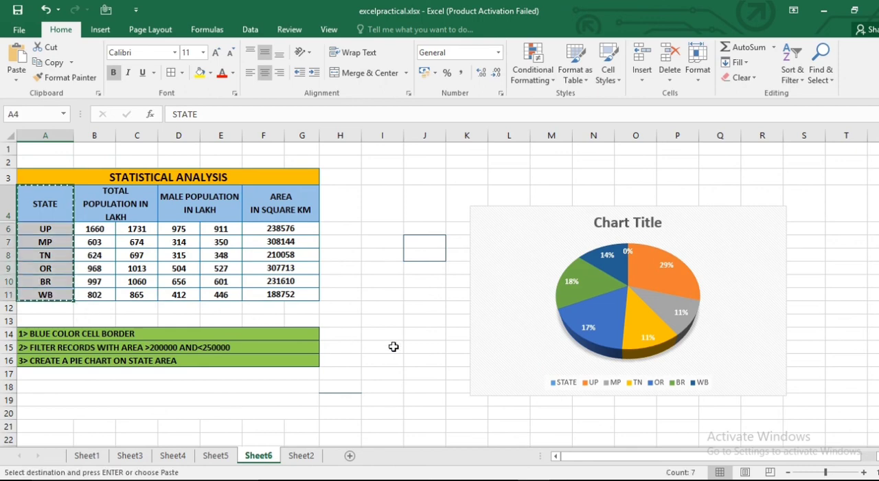
scroll(107, 330, down, 2)
click(107, 330)
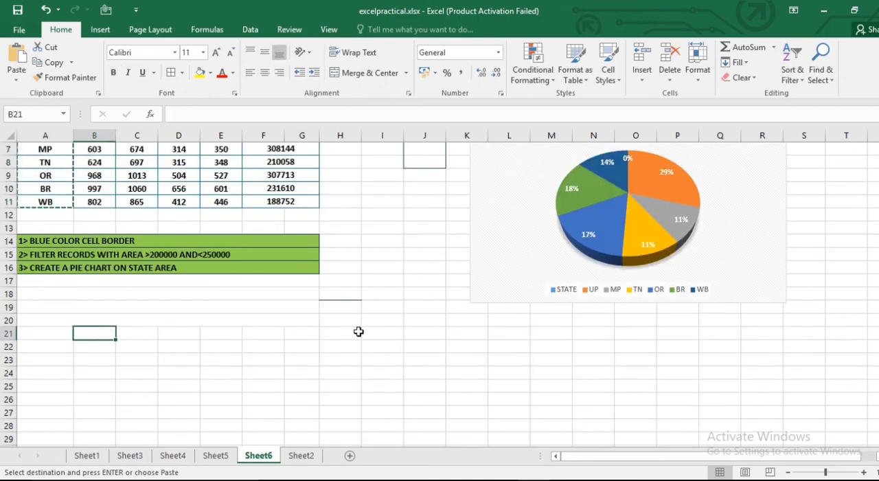
key(ctrl+v)
- Copy the AREA IN SQUARE KM column from F4:G11 and paste it beside the copied states at C21
scroll(358, 331, up, 1)
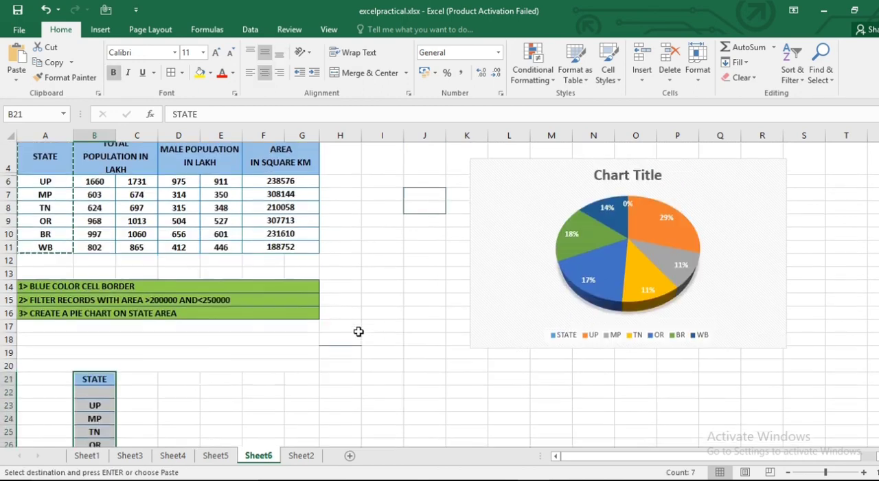
click(271, 164)
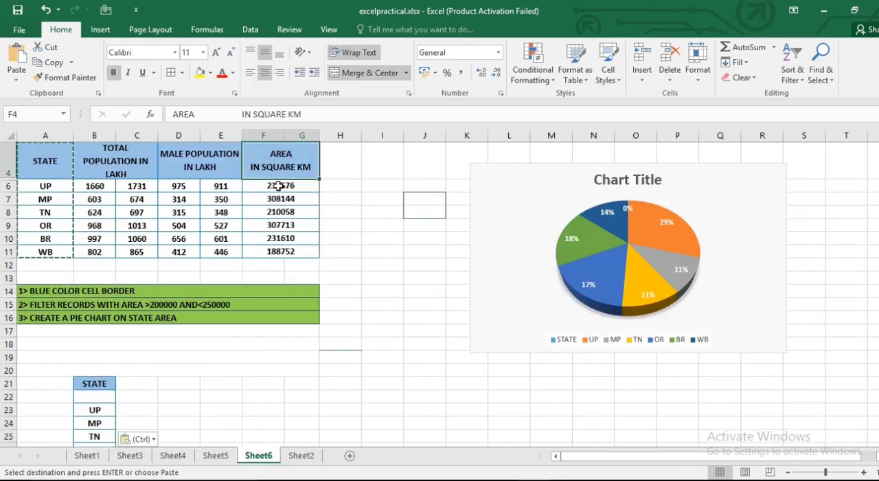
shift+click(289, 253)
key(ctrl+c)
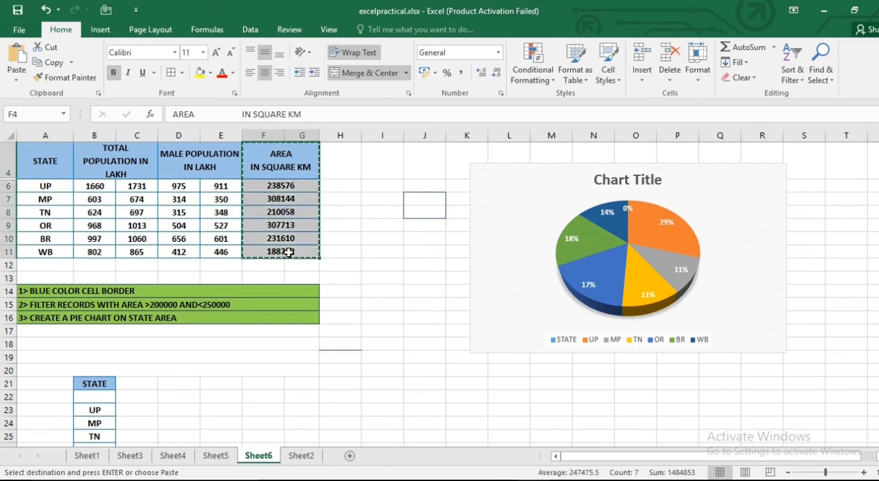
scroll(320, 261, down, 2)
click(151, 288)
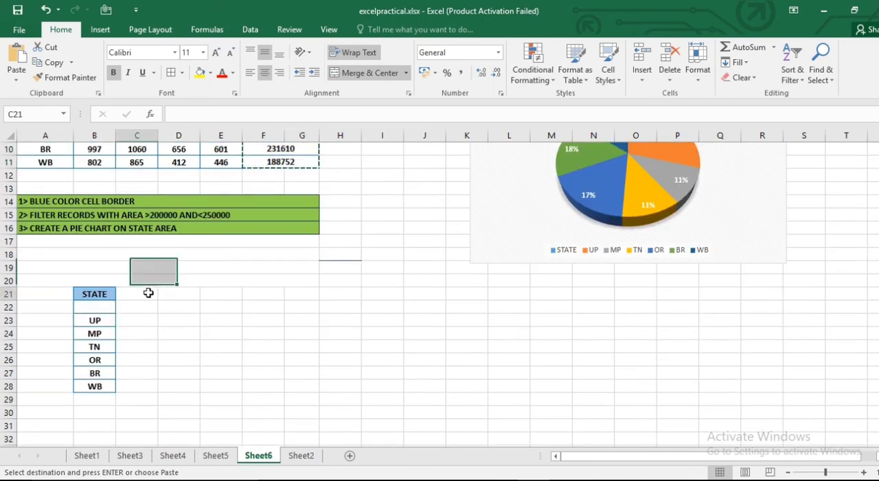
key(ctrl+v)
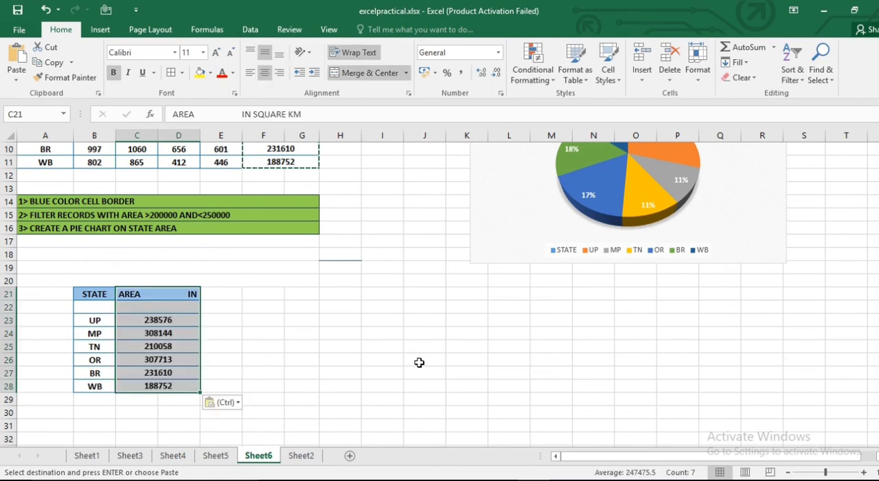
click(304, 369)
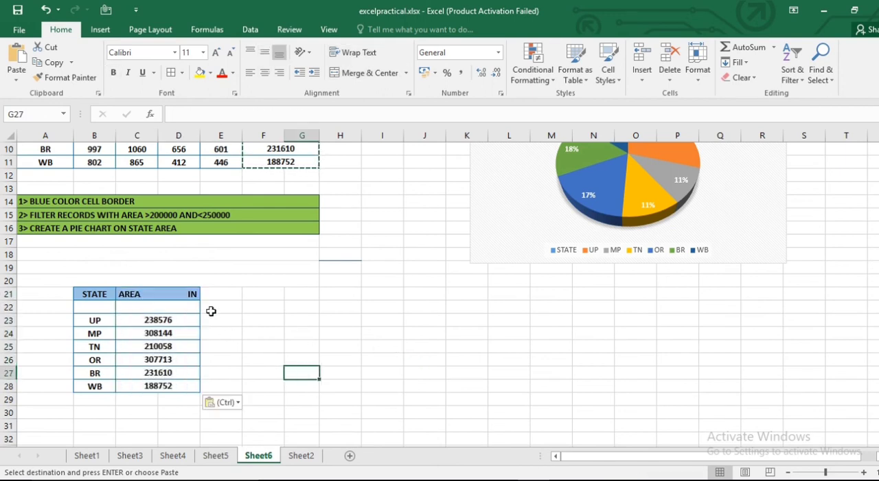
- Remove the surplus spaces between AREA and IN SQUARE KM in the copied header in C21
click(189, 294)
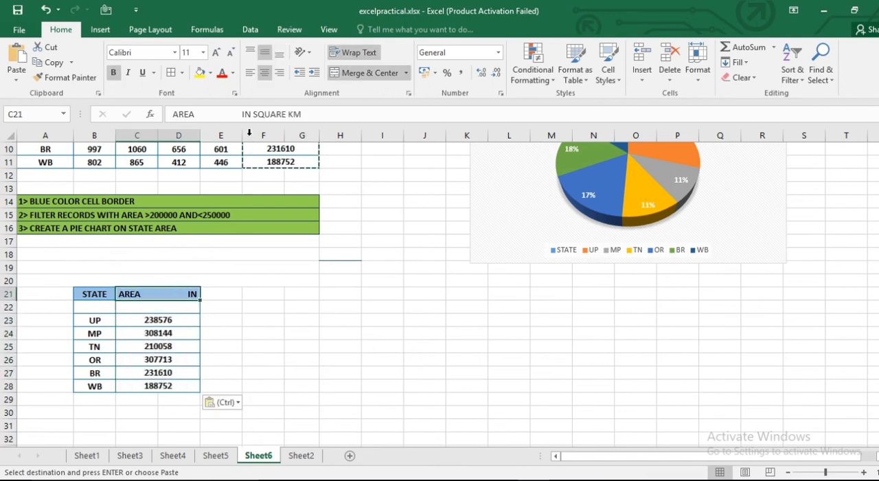
click(242, 114)
key(BackSpace)
key(BackSpace)
key(BackSpace)
key(BackSpace)
key(BackSpace)
key(BackSpace)
key(BackSpace)
key(BackSpace)
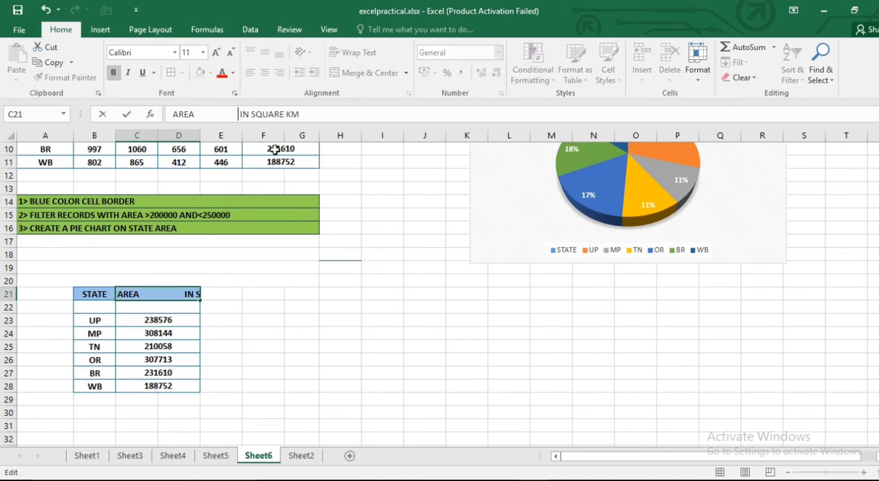
key(BackSpace)
key(BackSpace)
key(BackSpace)
key(BackSpace)
key(BackSpace)
key(BackSpace)
key(BackSpace)
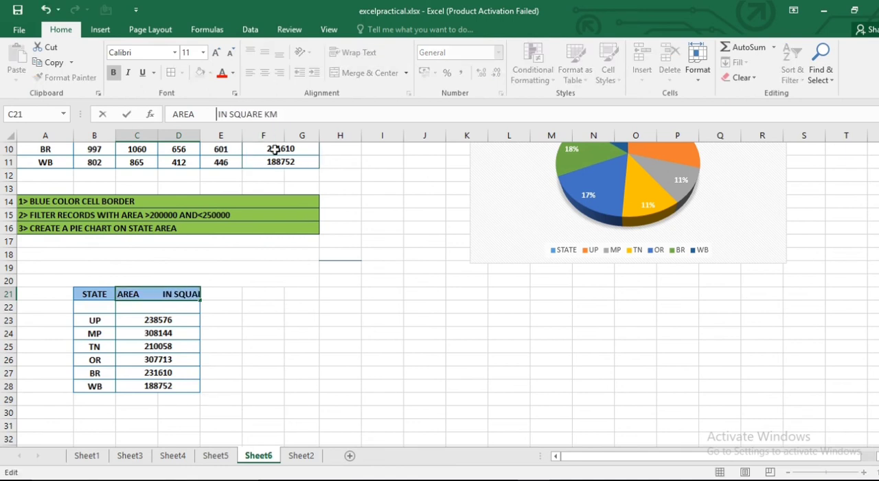
key(BackSpace)
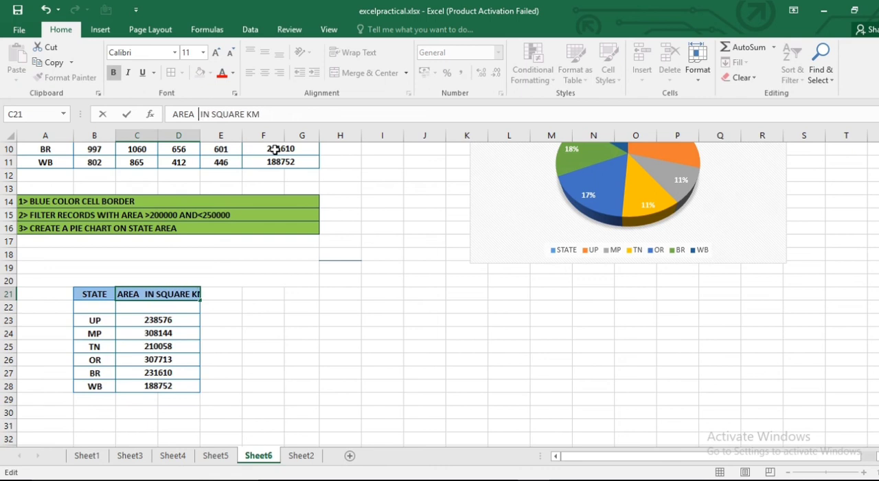
click(335, 335)
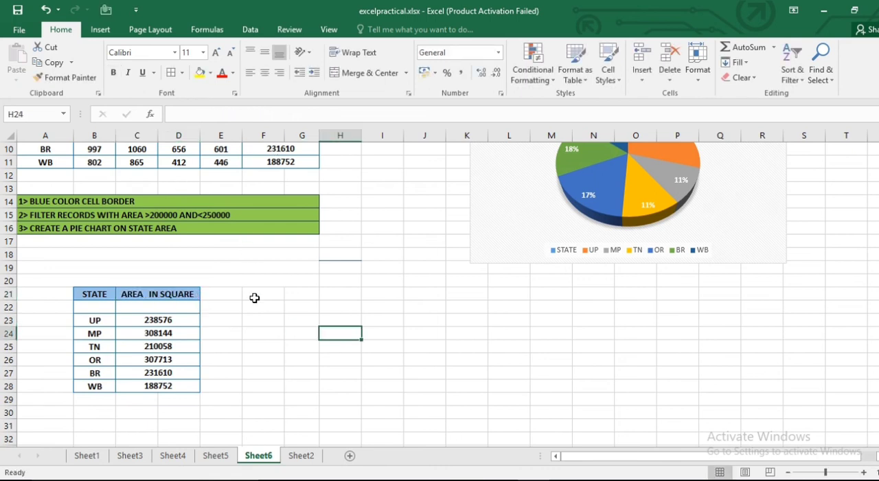
- Widen column D slightly so the AREA IN SQUARE KM header in C21 fits on one line
click(178, 299)
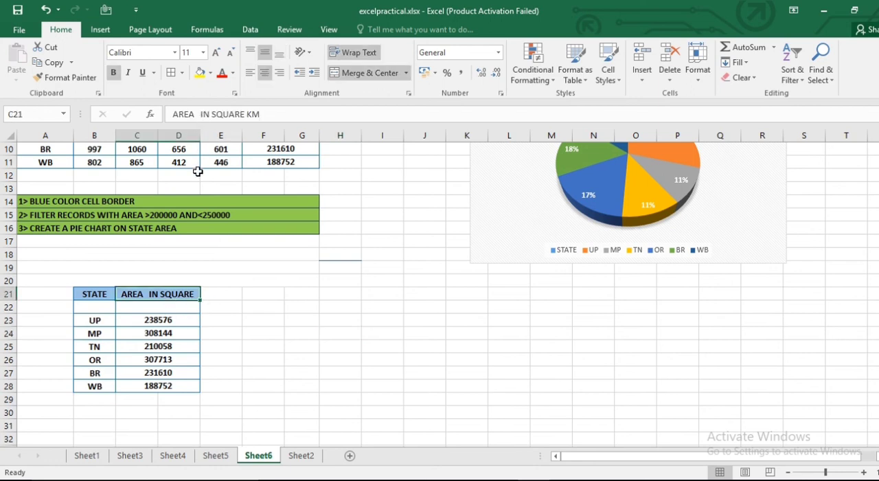
drag(198, 136, 212, 138)
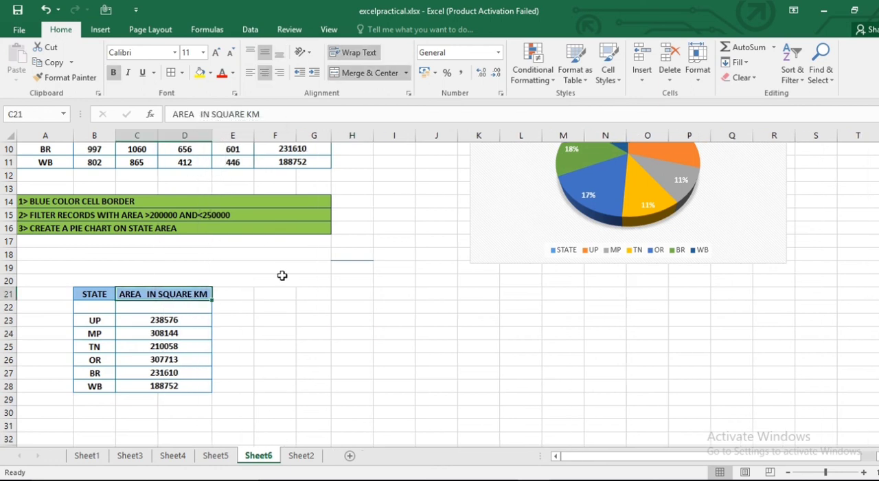
click(311, 335)
- Delete the 3-D pie chart beside the Statistical Analysis table
scroll(320, 411, up, 3)
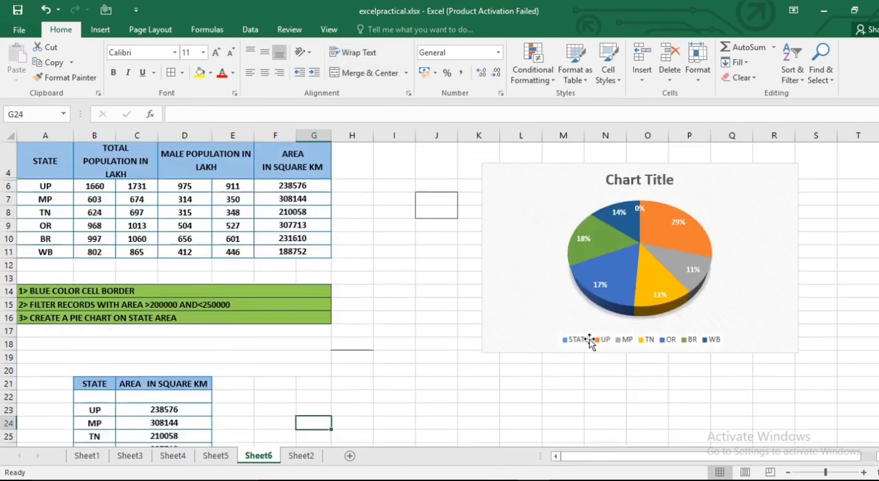
click(697, 259)
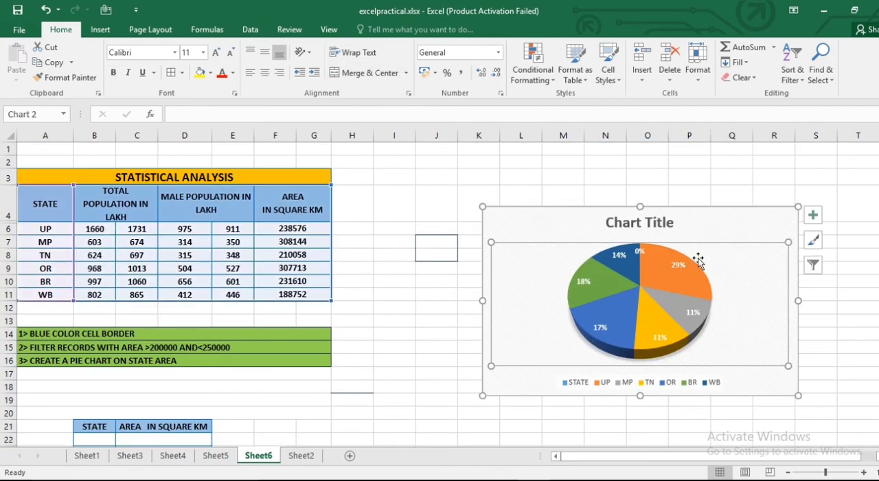
click(767, 215)
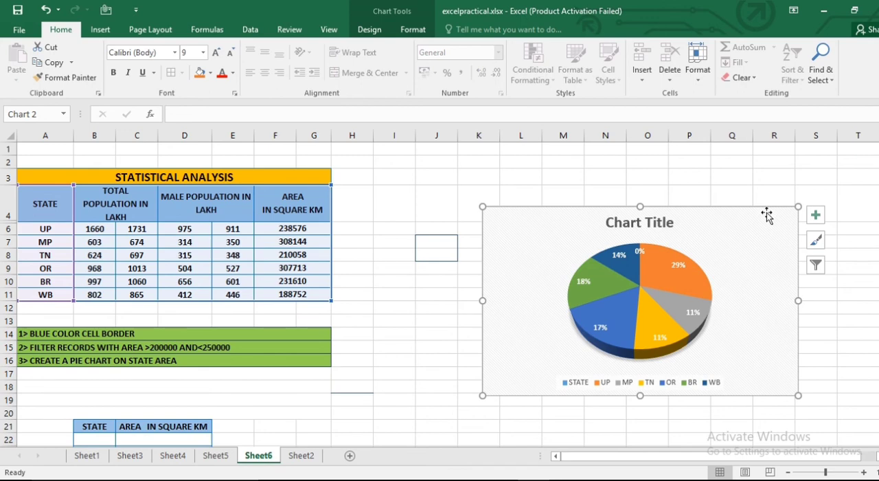
key(Delete)
- Delete row 22, the blank row under the header of the copied state and area table
scroll(677, 264, down, 4)
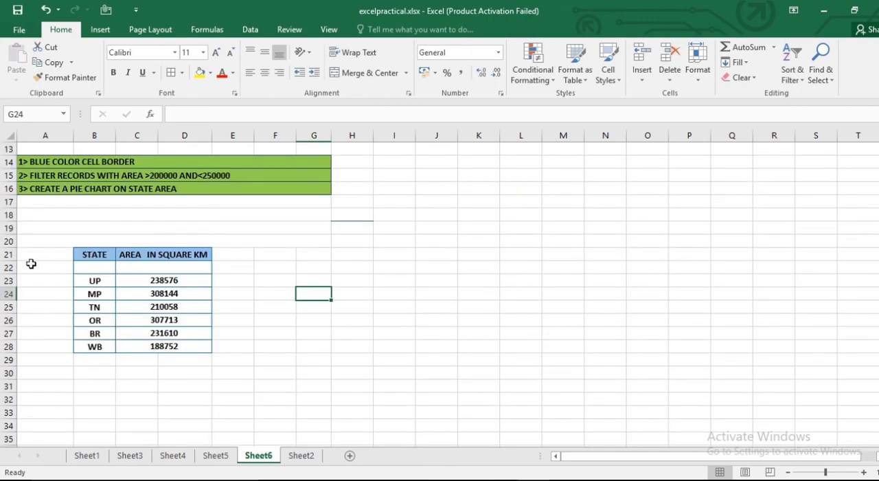
click(8, 268)
right_click(8, 267)
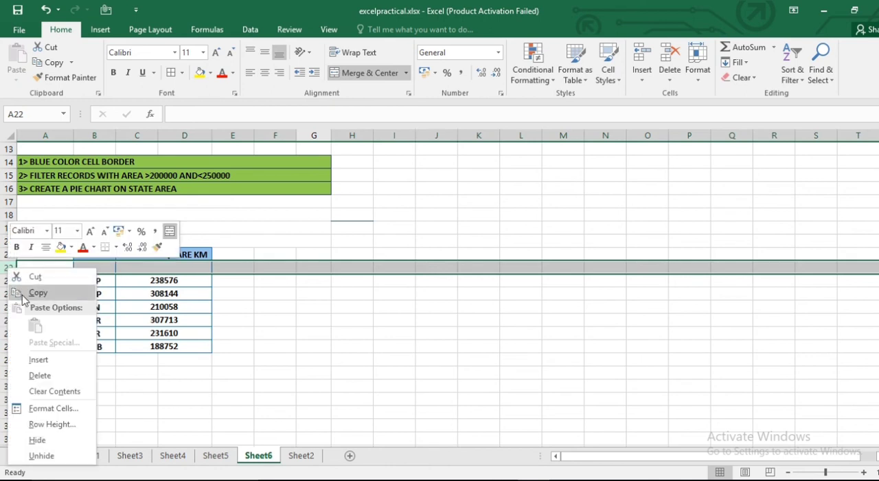
click(39, 376)
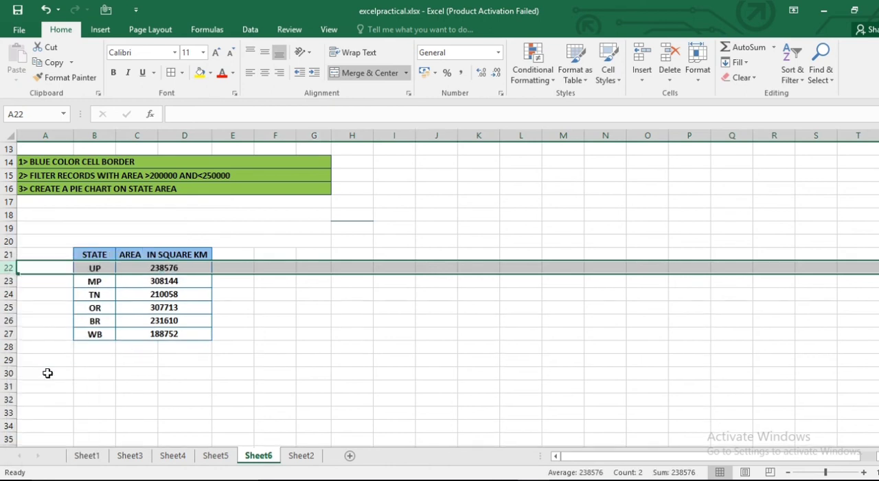
- Insert a 3-D pie chart from the copied state and area table in B21:D27
click(100, 254)
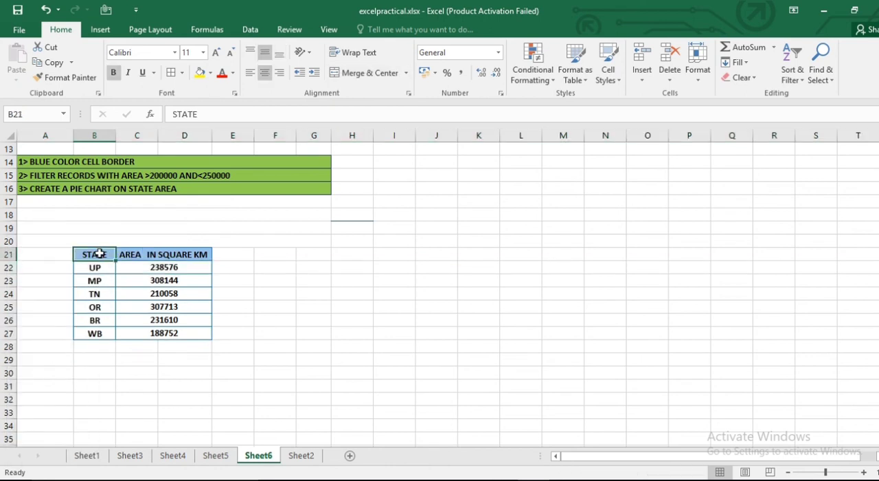
shift+click(191, 334)
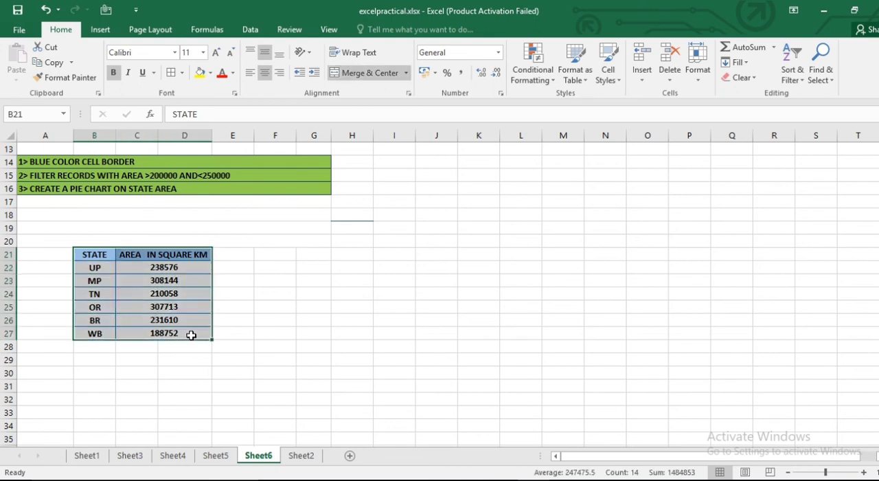
click(103, 29)
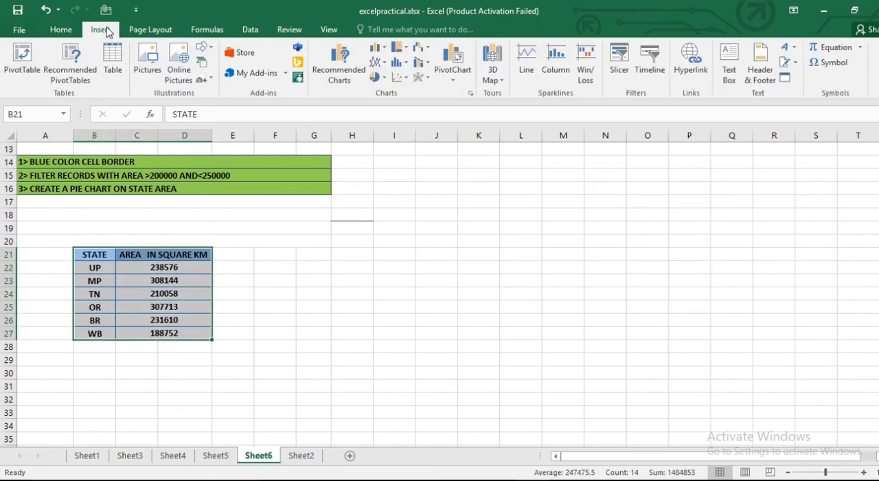
click(376, 77)
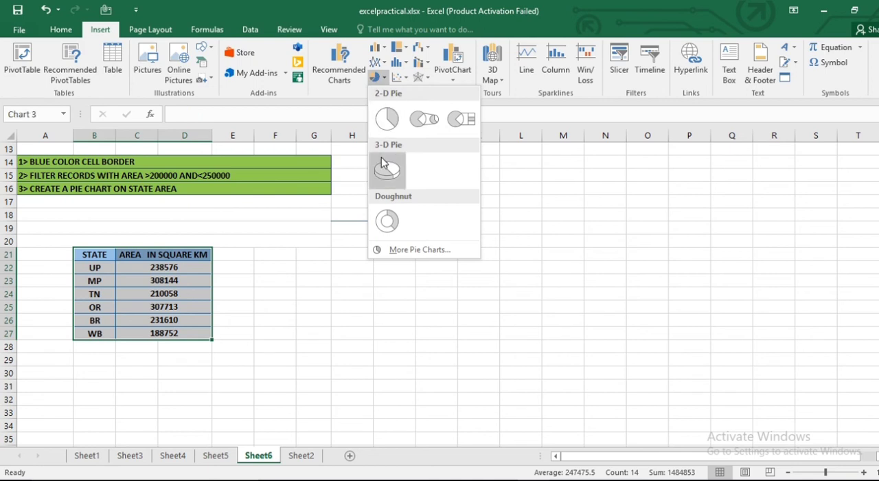
click(387, 171)
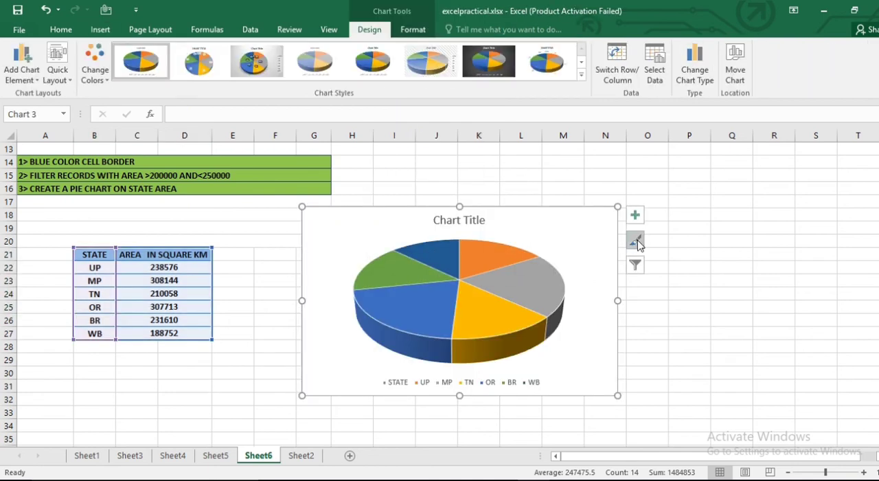
- Apply the light chart style with a bold uppercase title and coloured state labels around the pie
click(635, 241)
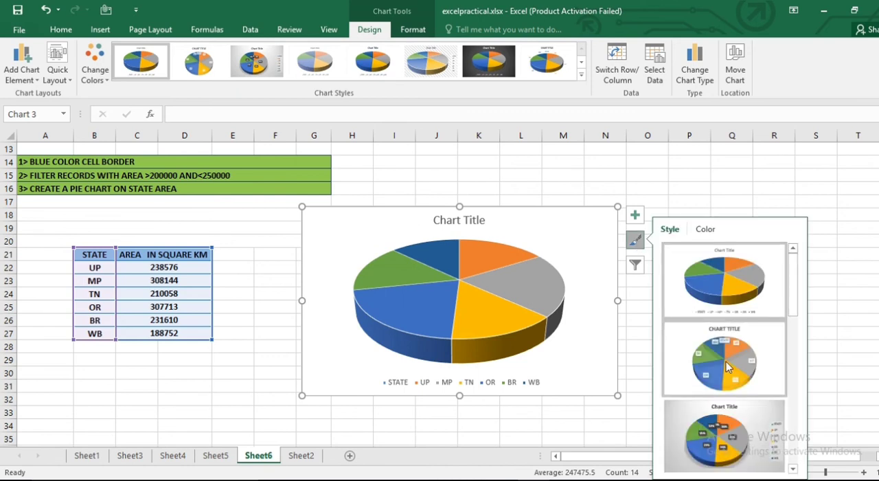
scroll(726, 367, down, 2)
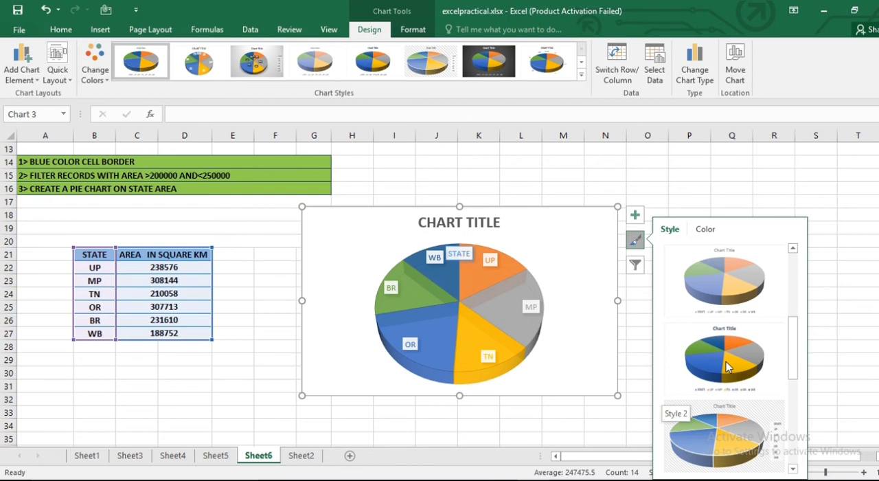
scroll(728, 366, down, 2)
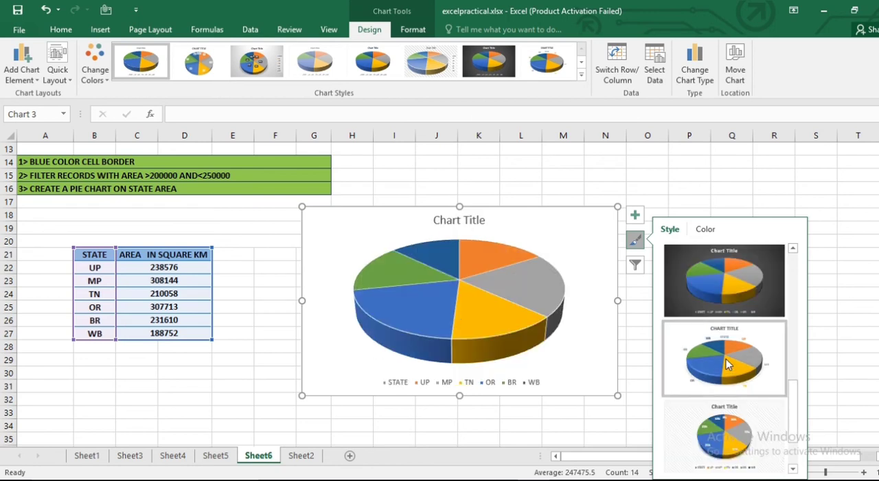
click(728, 365)
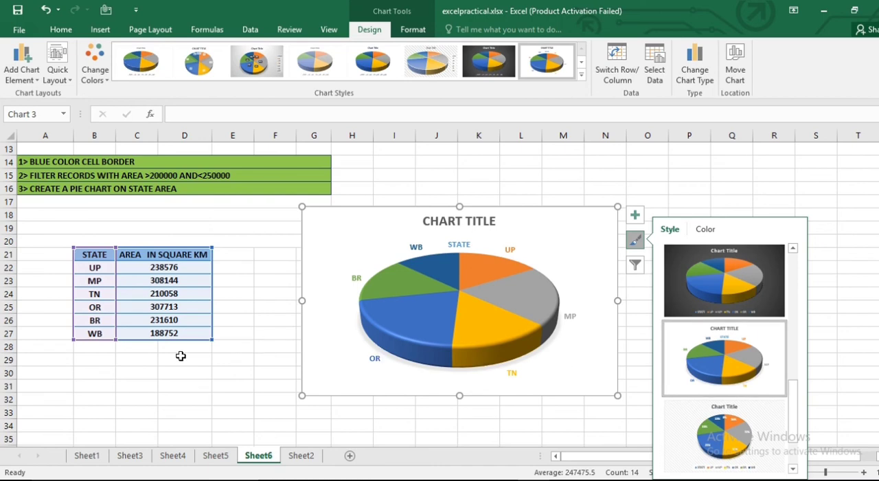
- Shorten the copied table's header in C21 to AREA by removing IN SQUARE KM
click(161, 254)
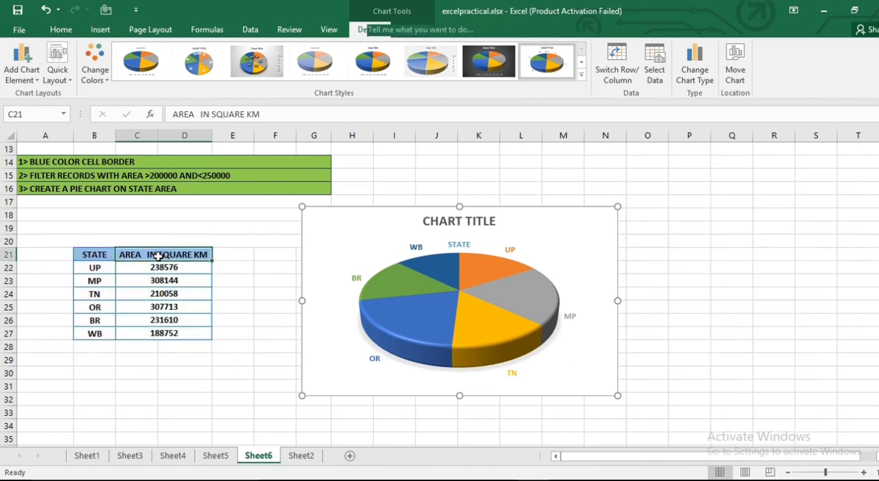
drag(199, 114, 298, 113)
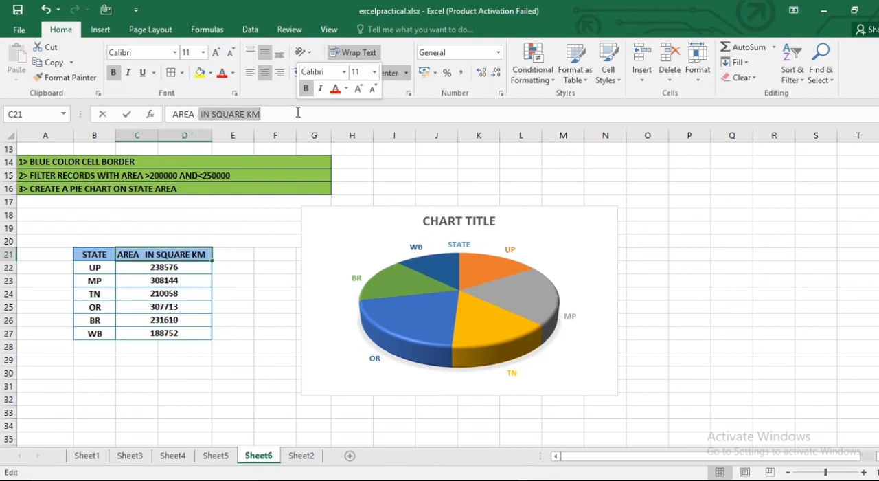
key(BackSpace)
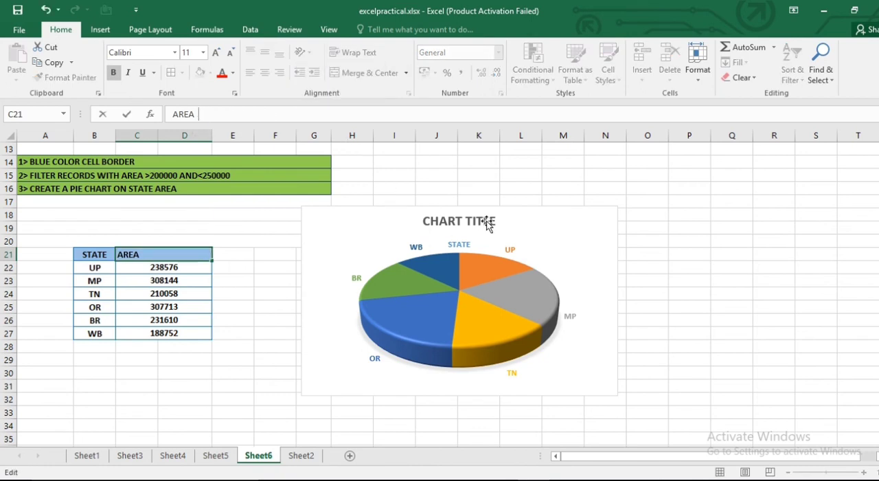
click(752, 364)
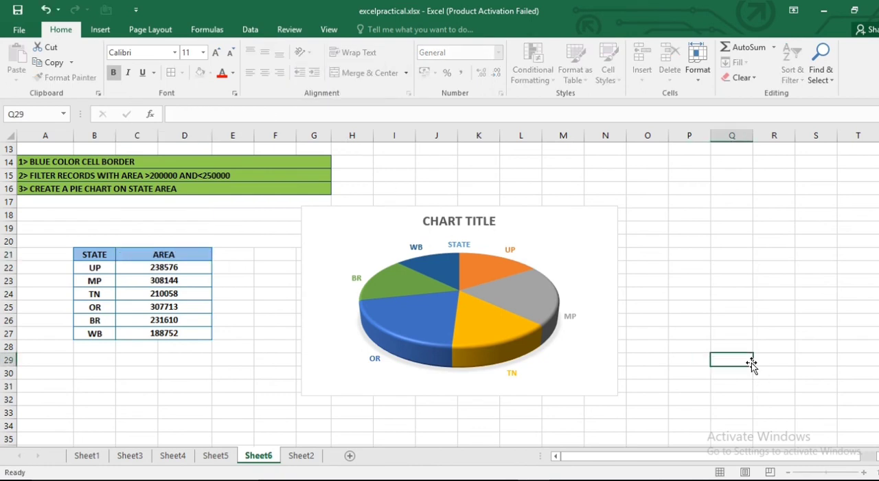
click(542, 369)
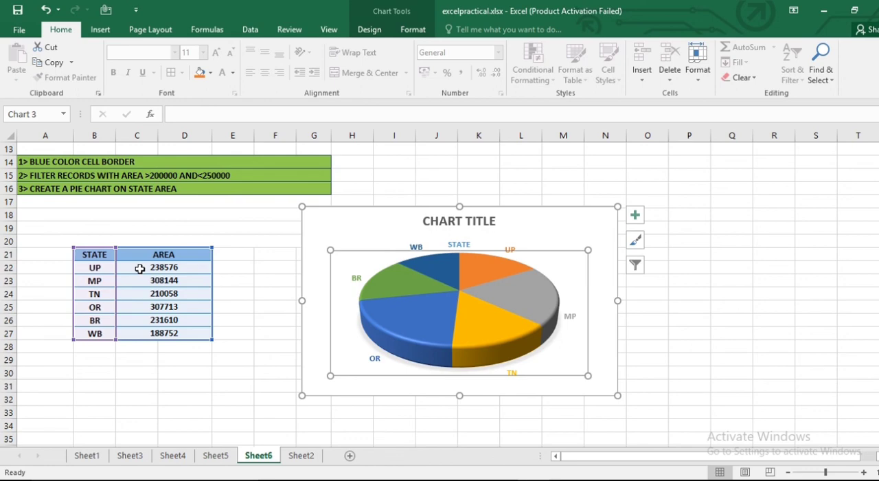
scroll(140, 269, up, 4)
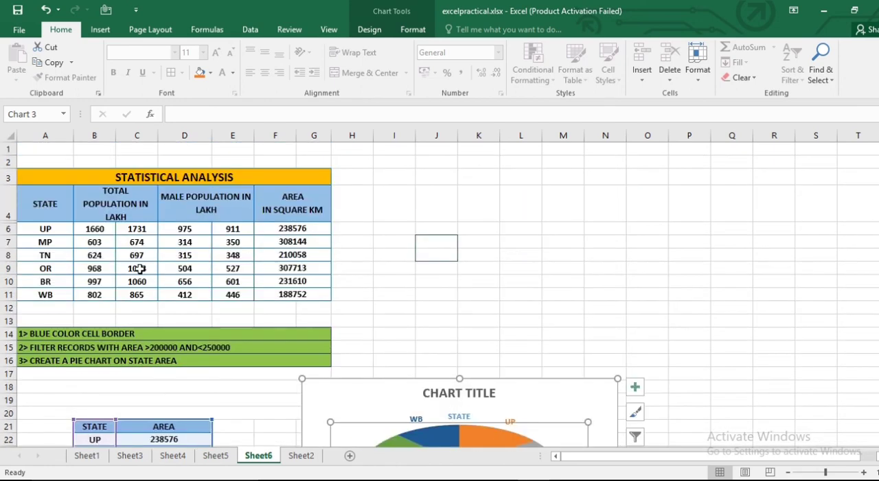
scroll(139, 268, down, 4)
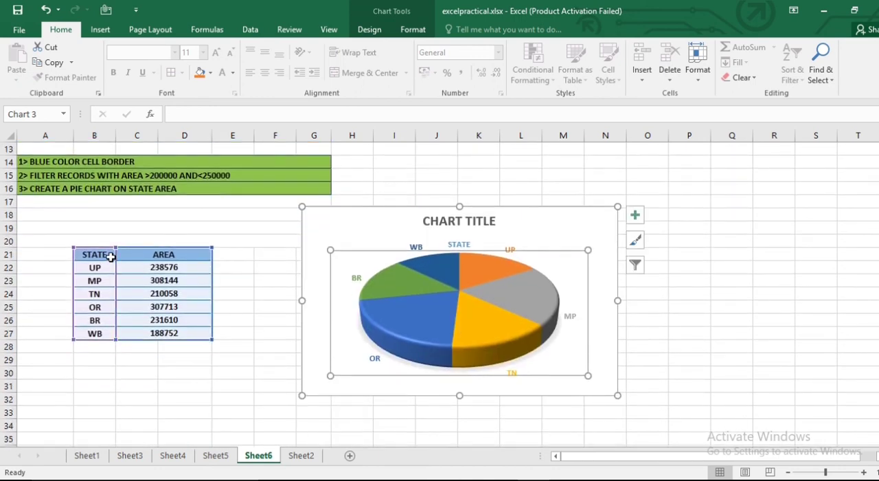
click(170, 266)
click(170, 281)
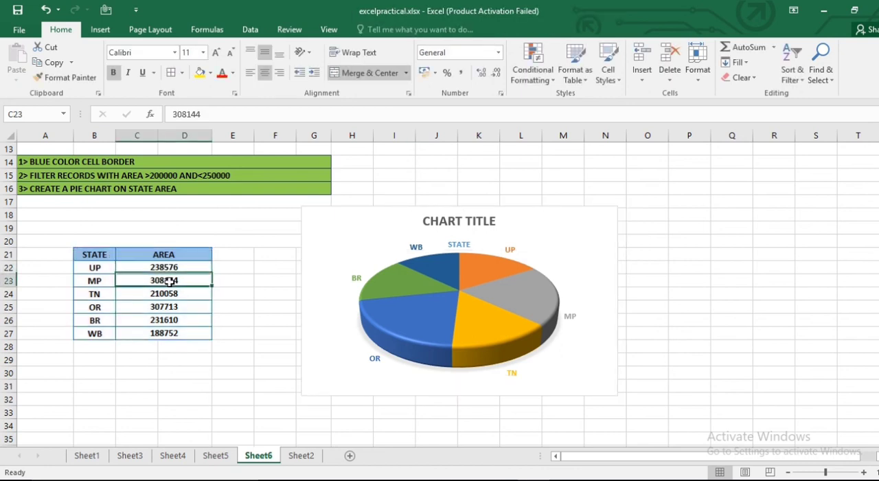
click(170, 254)
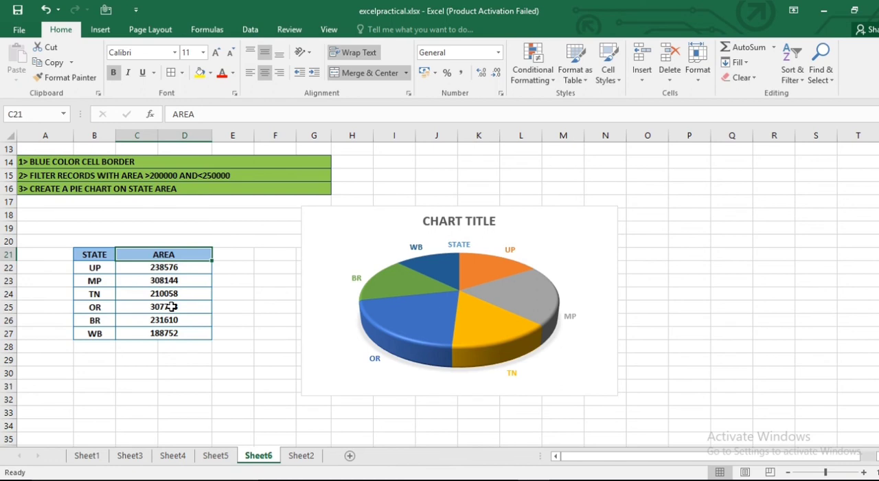
- Format the area values in C22:C27 as Number with 2 decimal places
click(168, 267)
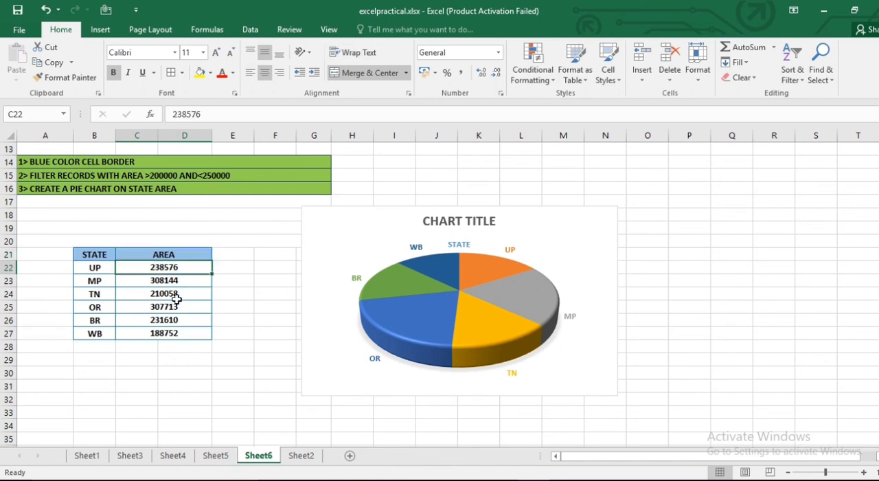
drag(168, 266, 182, 333)
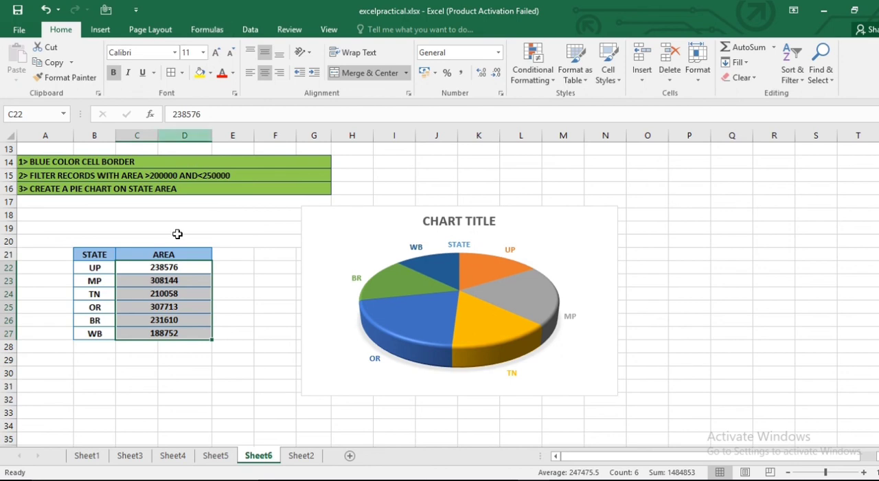
right_click(170, 309)
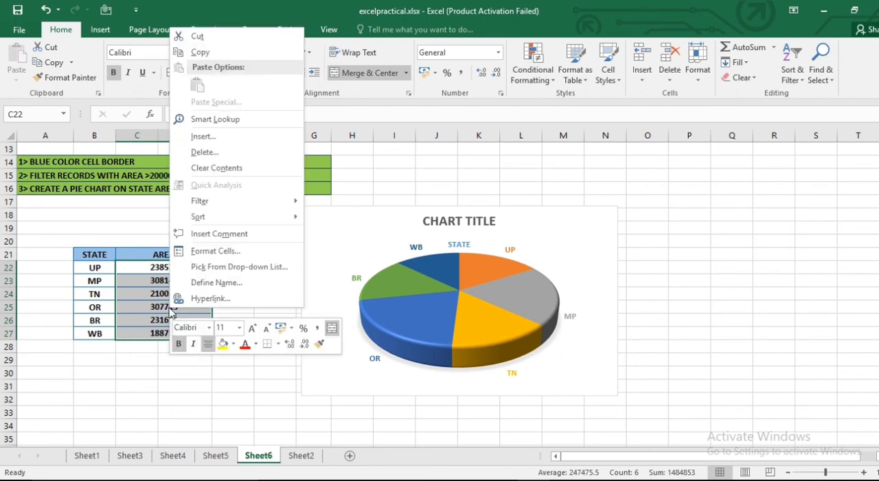
click(213, 251)
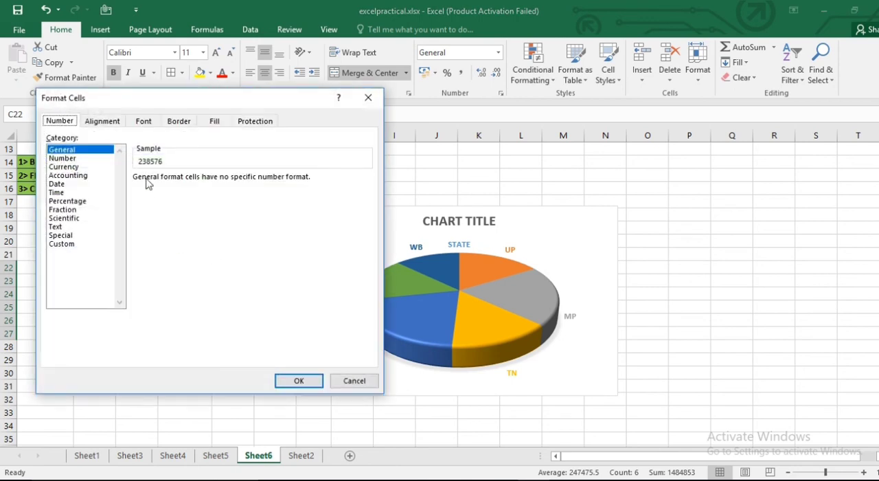
click(71, 159)
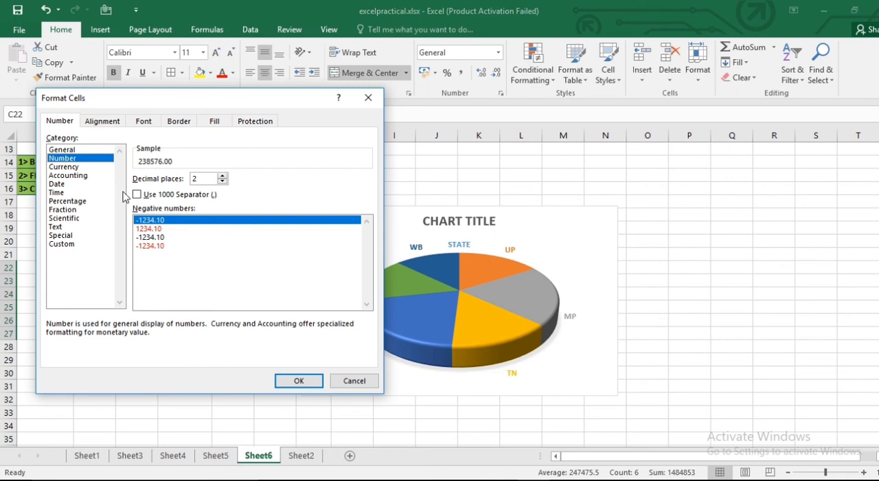
click(298, 383)
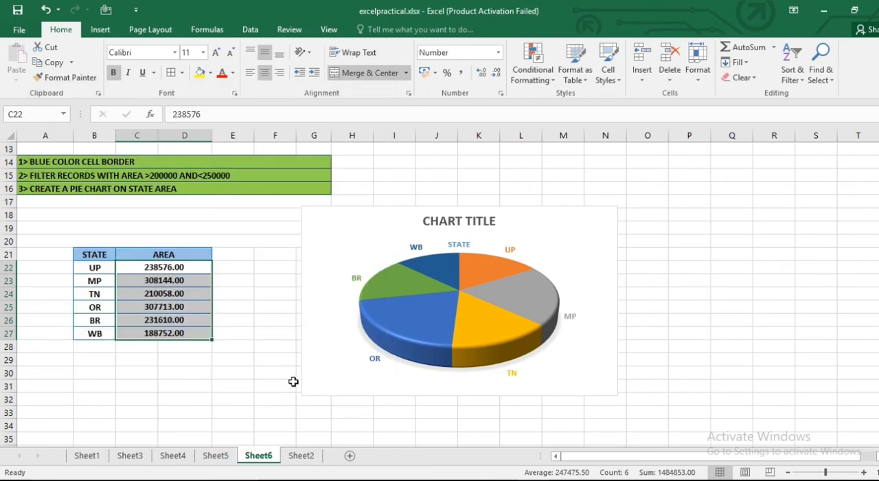
click(247, 382)
- Check the number format of the AREA header in C21 and keep it as General
click(168, 254)
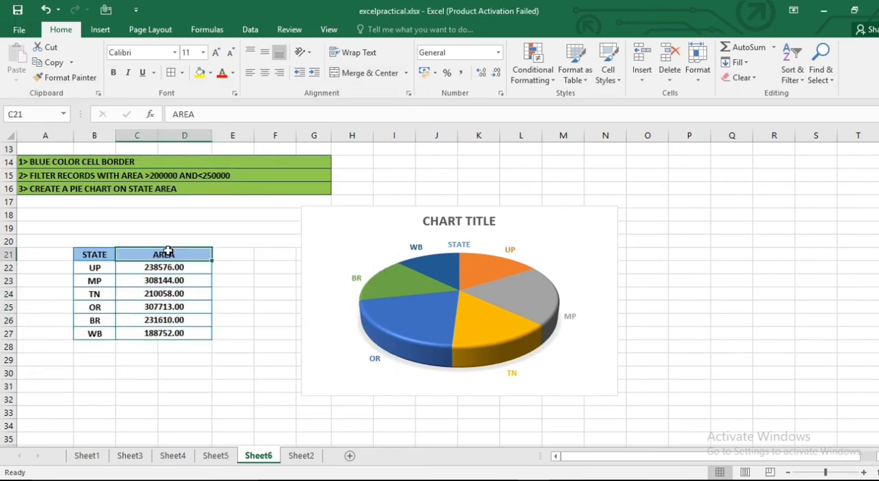
right_click(169, 253)
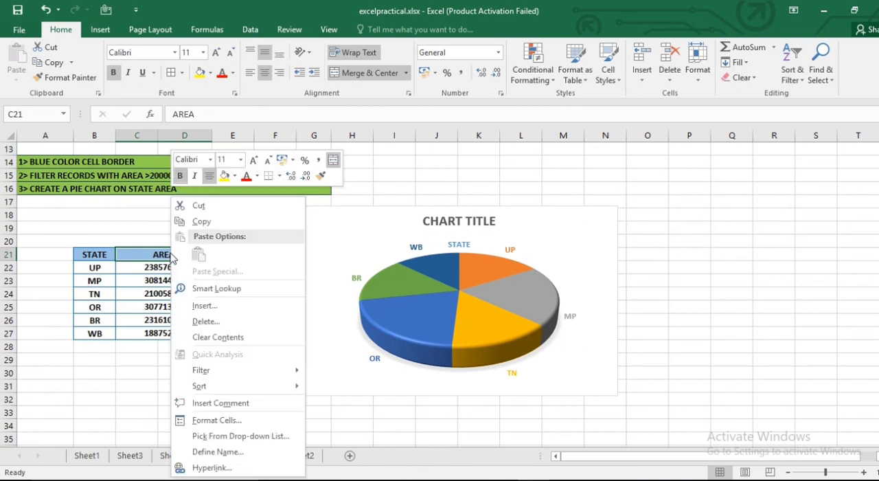
click(220, 420)
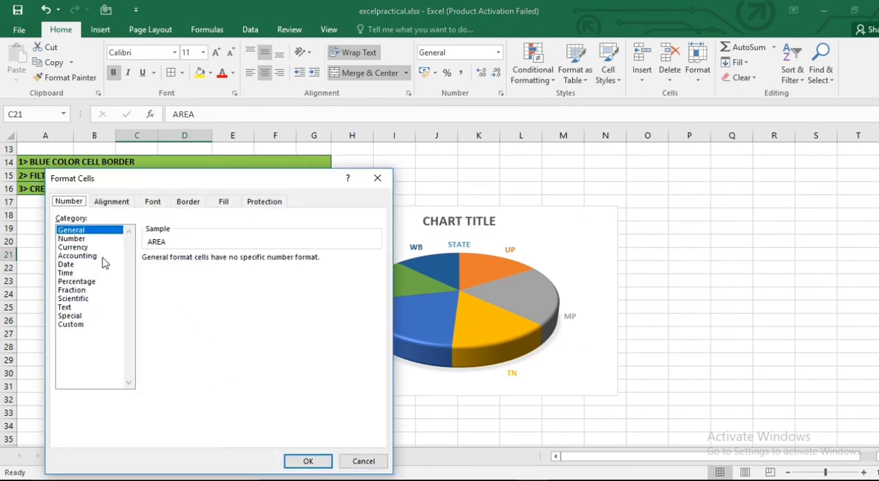
click(309, 461)
click(275, 385)
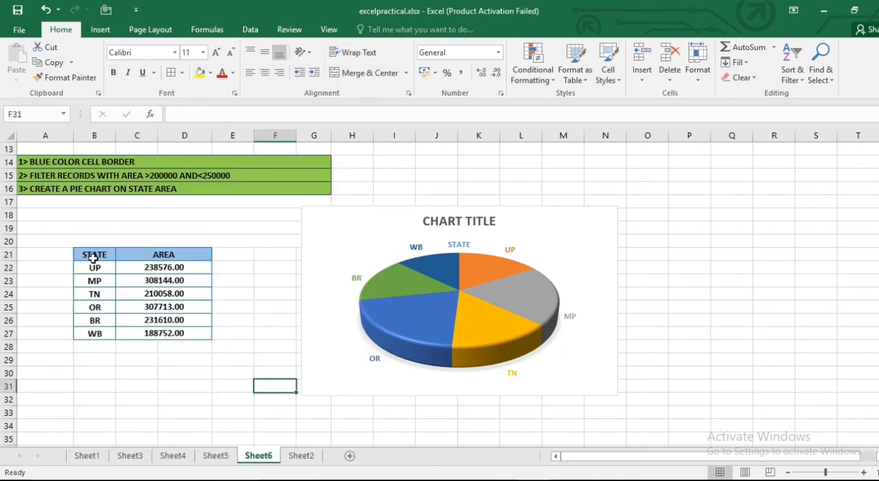
- Delete the 3-D pie chart beside the copied state and area table
click(88, 252)
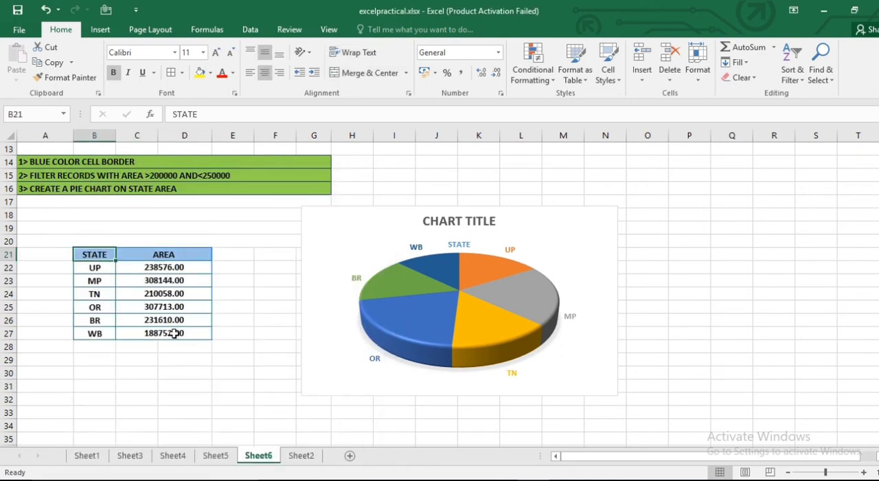
click(417, 237)
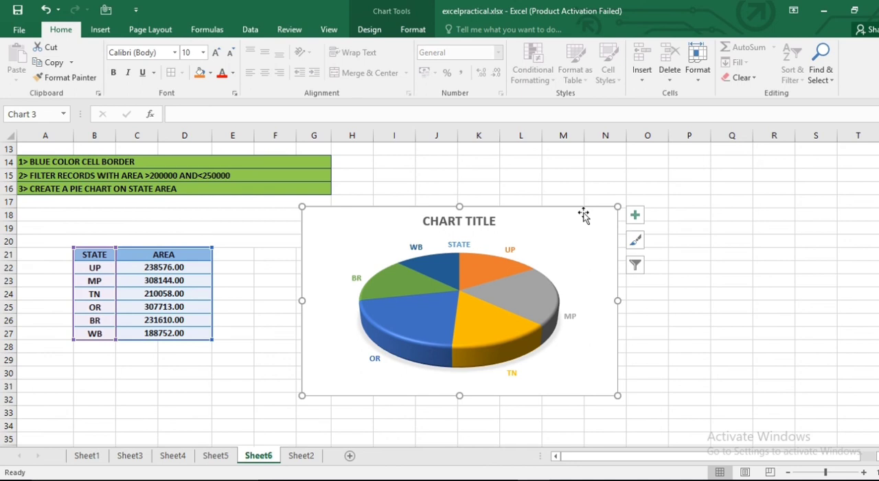
key(Delete)
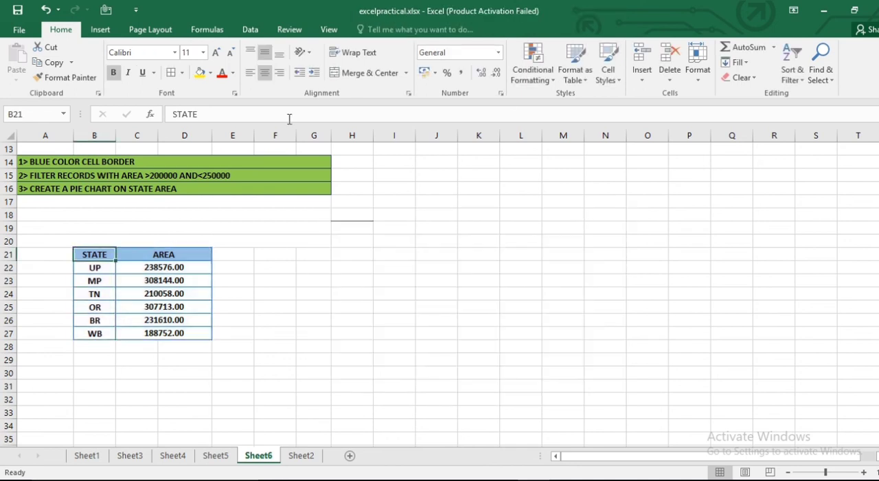
- Insert a new 3-D pie chart from the number-formatted state and area table in B21:D27
shift+click(187, 334)
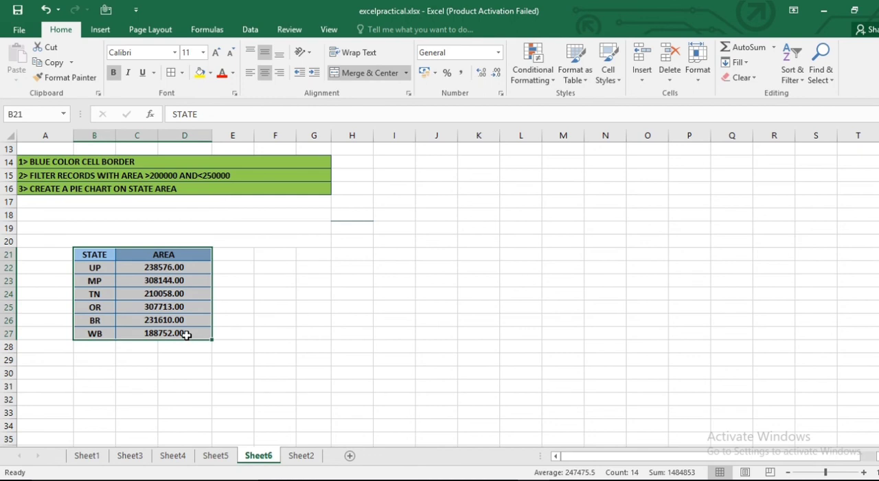
click(101, 31)
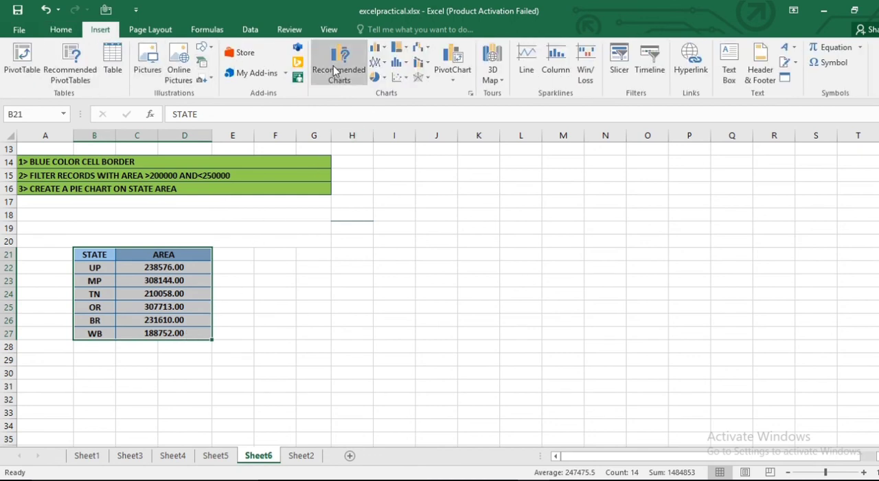
click(377, 77)
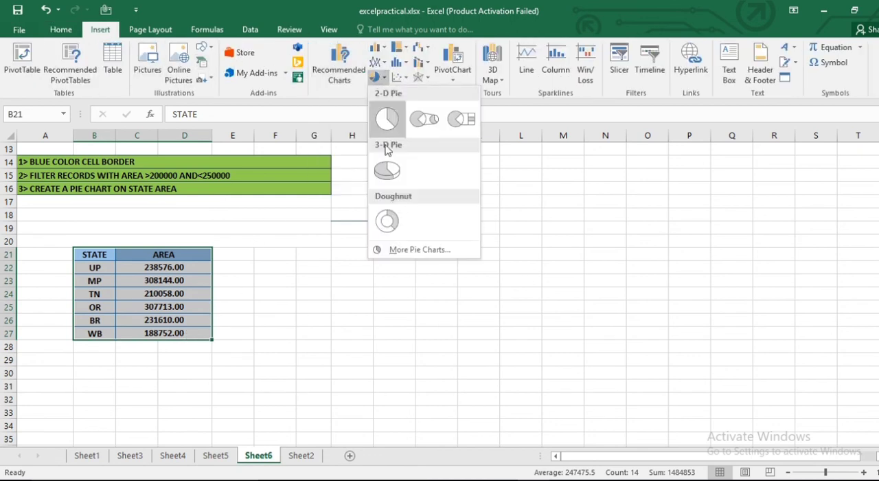
click(393, 177)
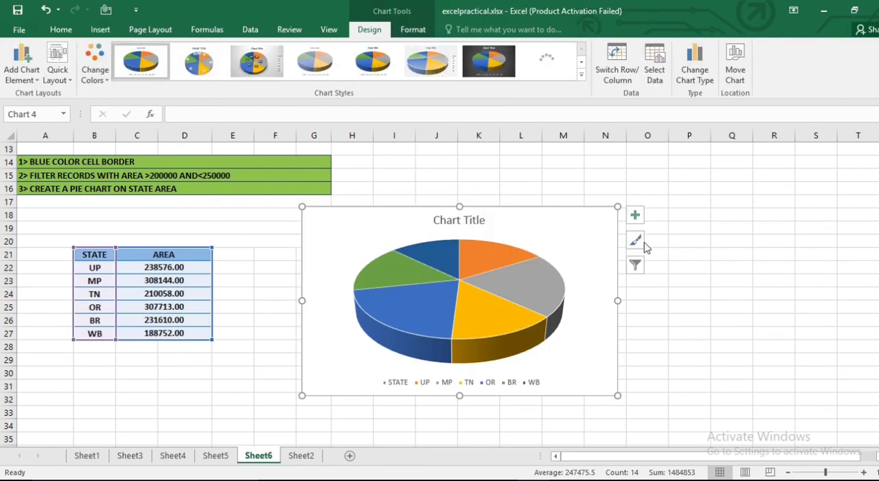
- Apply the chart style with state labels on the slices to the 3-D pie chart and title it STATE AREA
click(635, 241)
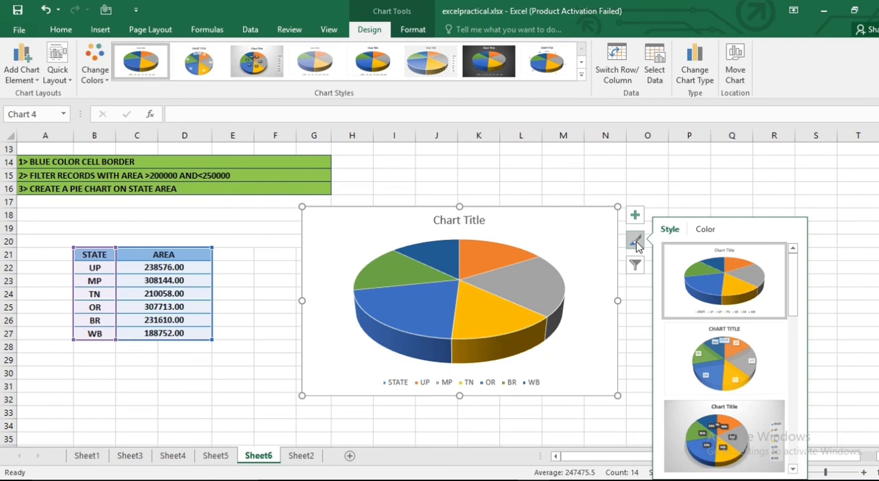
click(724, 364)
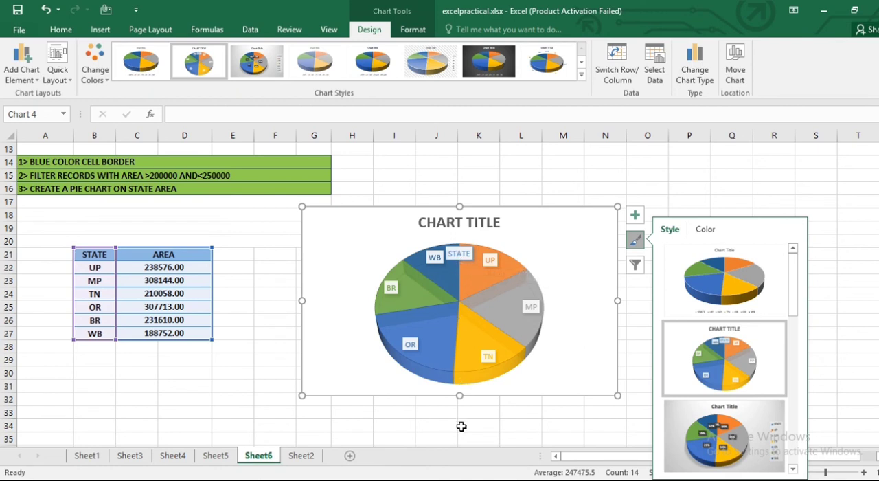
click(453, 221)
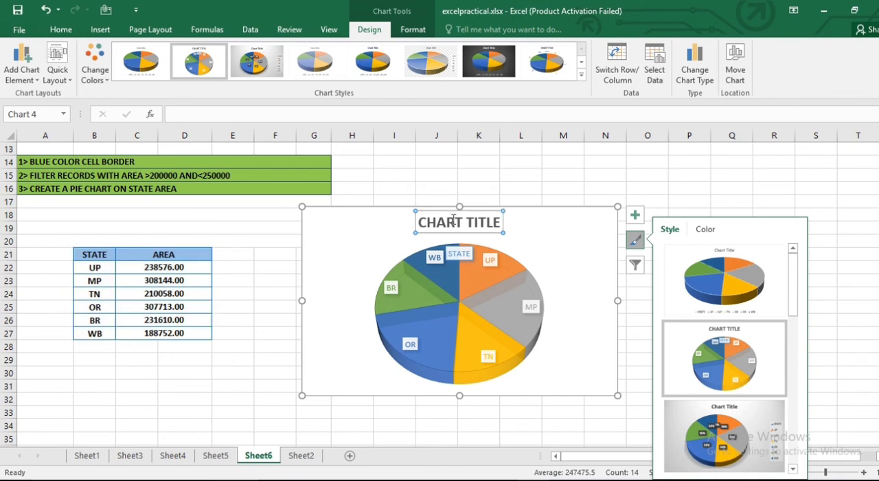
drag(420, 223, 502, 223)
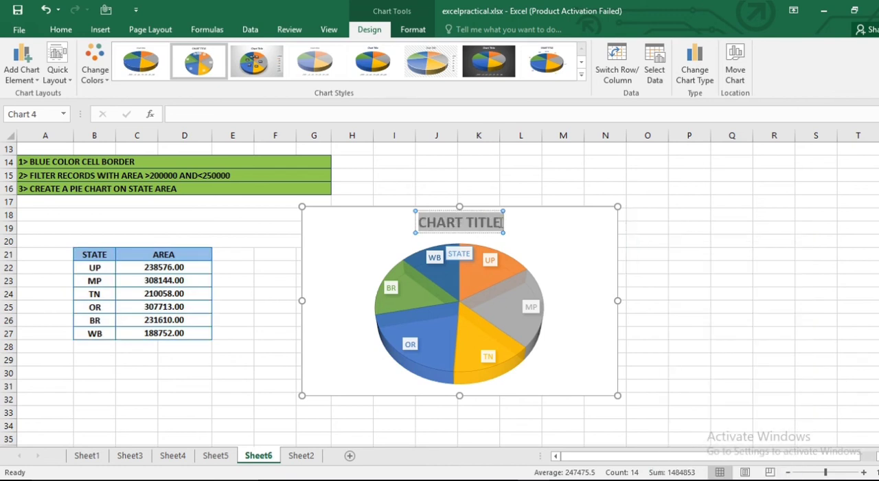
text(ST)
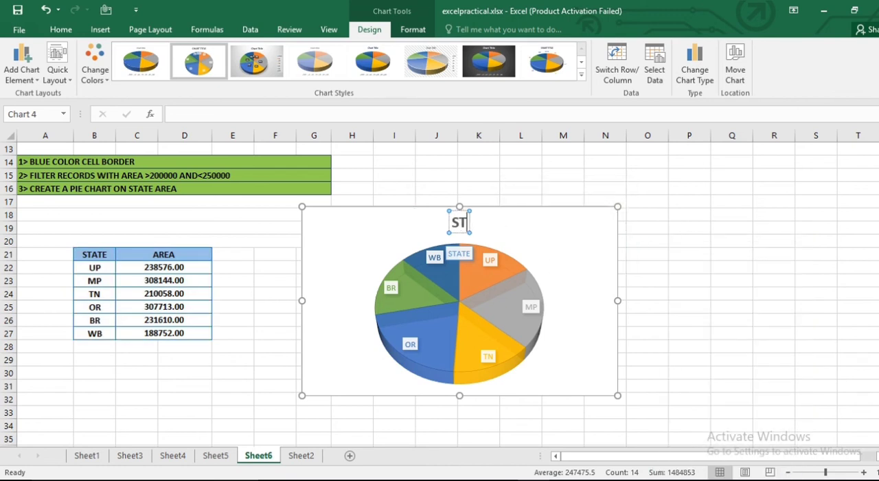
text(ATE AREA)
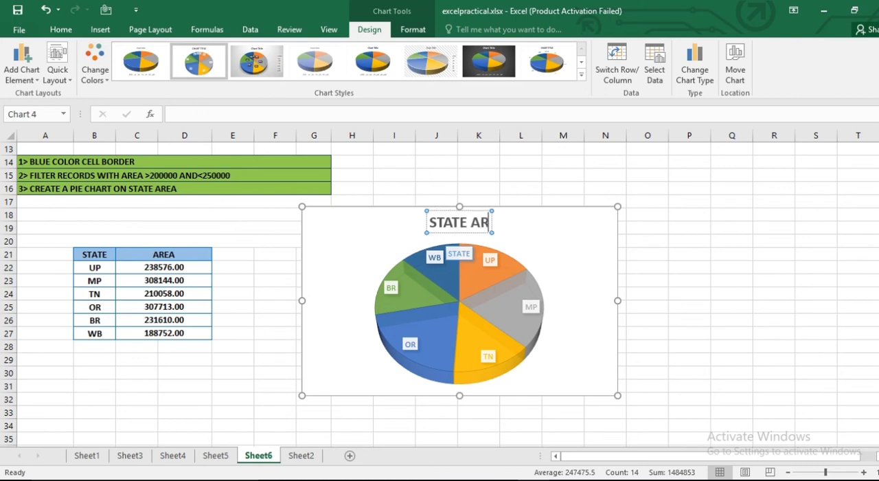
click(697, 331)
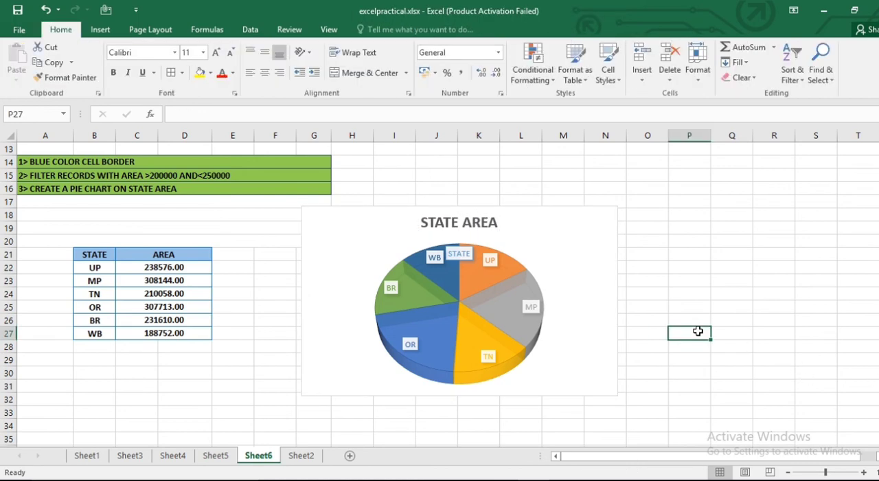
- Delete the STATE AREA pie chart that includes the header row as a slice
scroll(323, 309, up, 1)
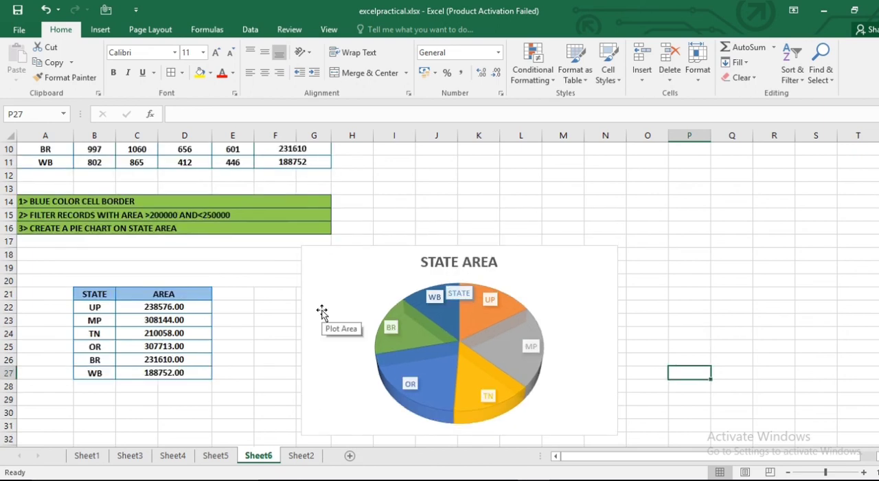
scroll(322, 311, up, 1)
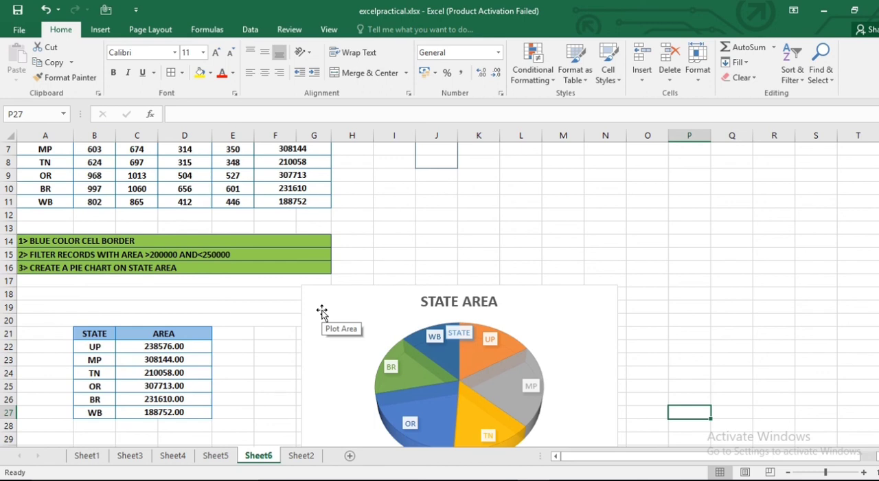
scroll(322, 311, down, 2)
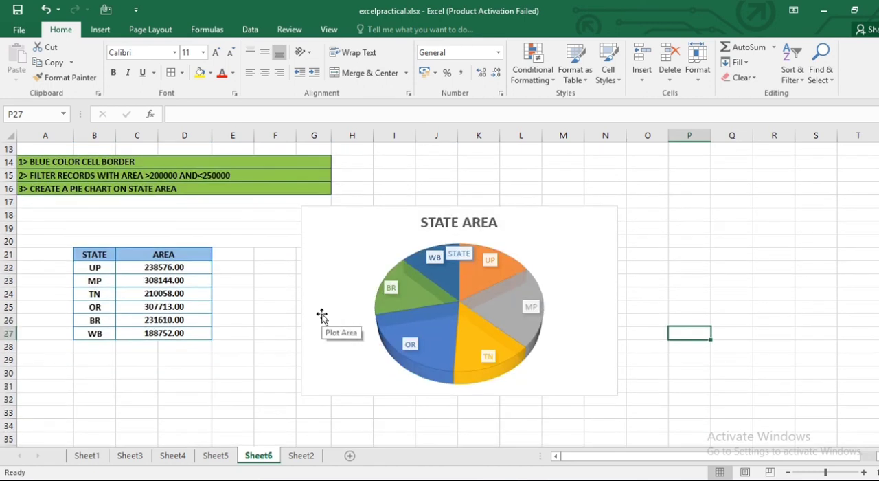
click(585, 227)
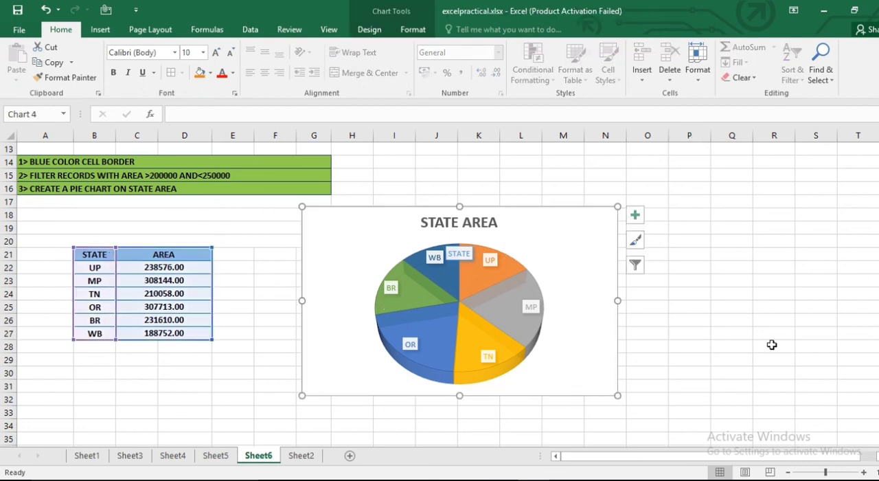
key(Delete)
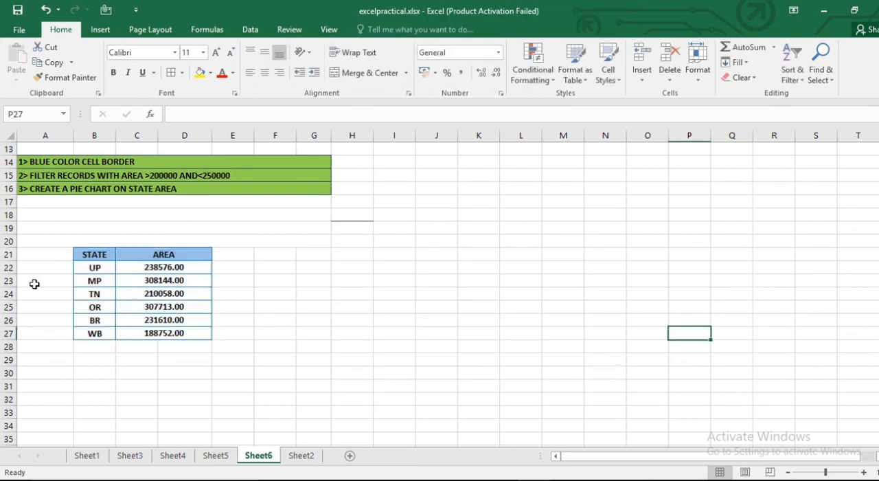
- Insert a 3-D pie chart from the state and area records in B22:D27, leaving out the header row
click(79, 270)
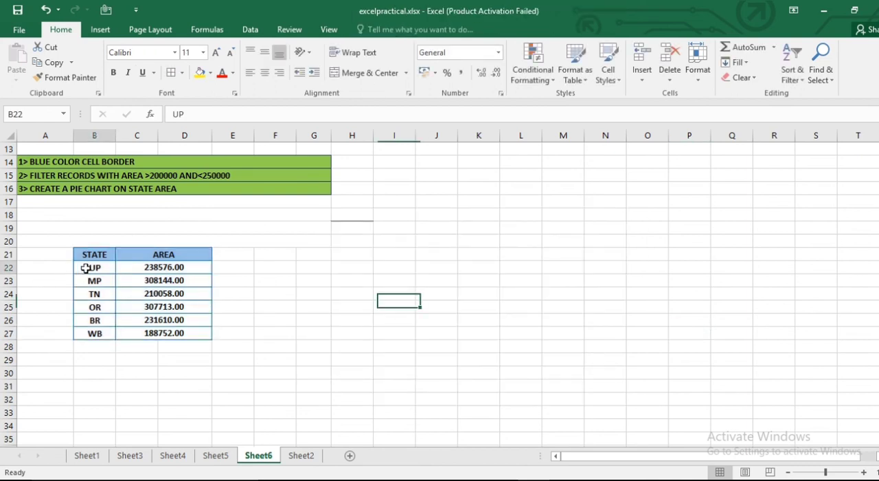
shift+click(200, 334)
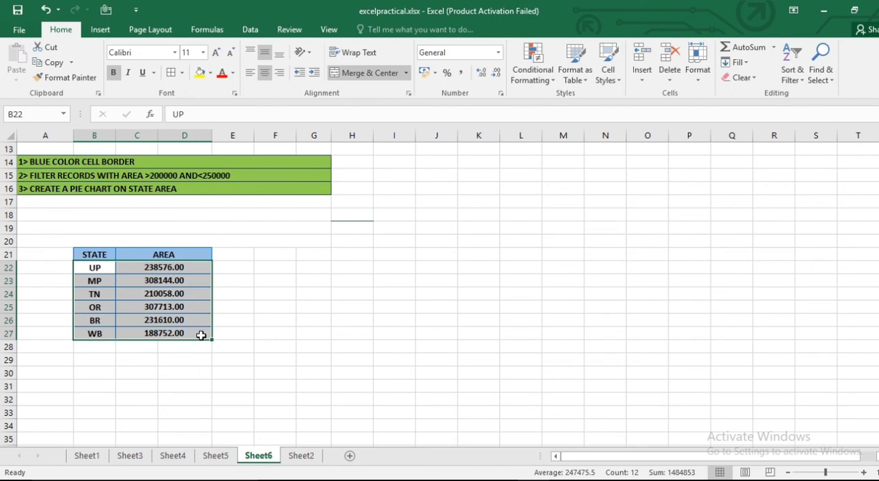
click(100, 30)
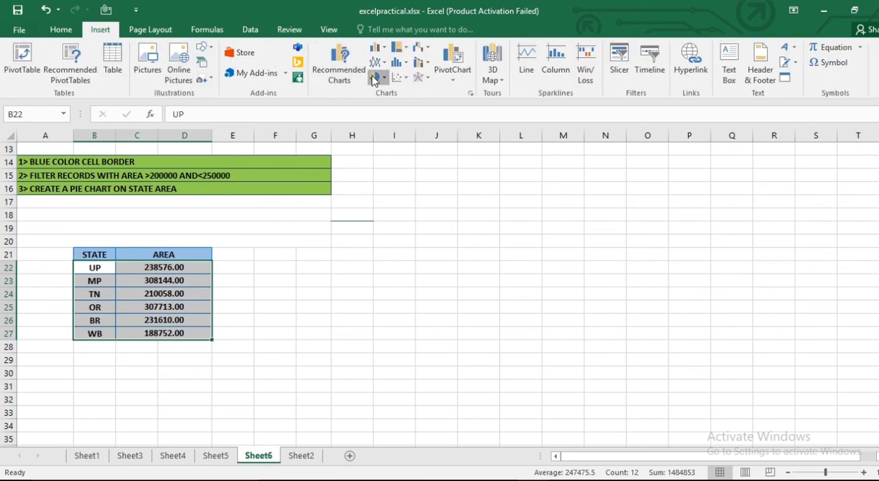
click(374, 79)
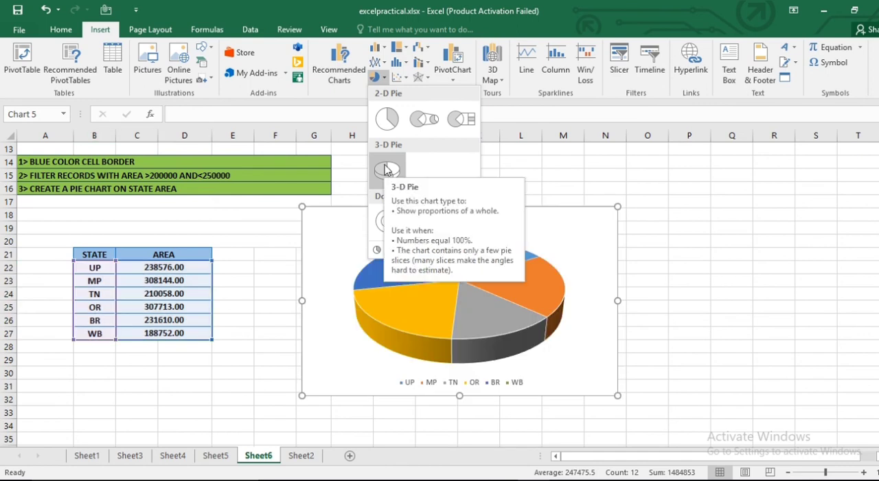
click(387, 170)
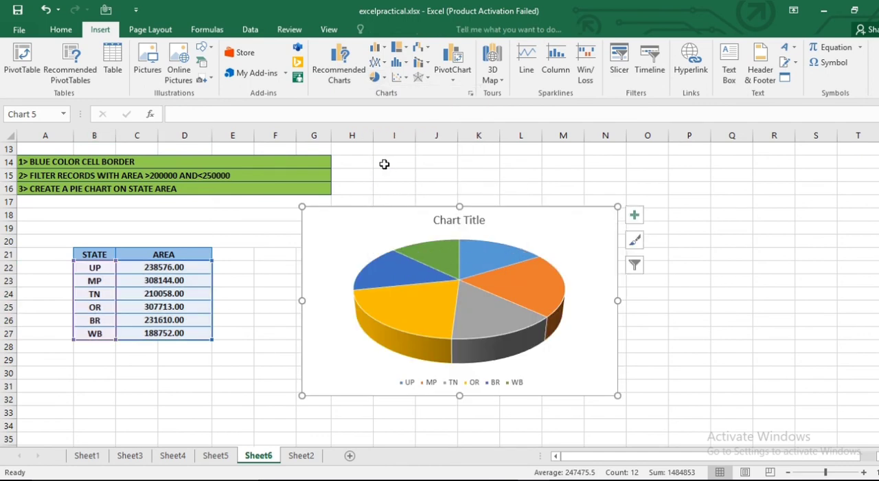
- Apply chart Style 8, with state names and percentages around the pie, to the new 3-D pie chart
click(635, 241)
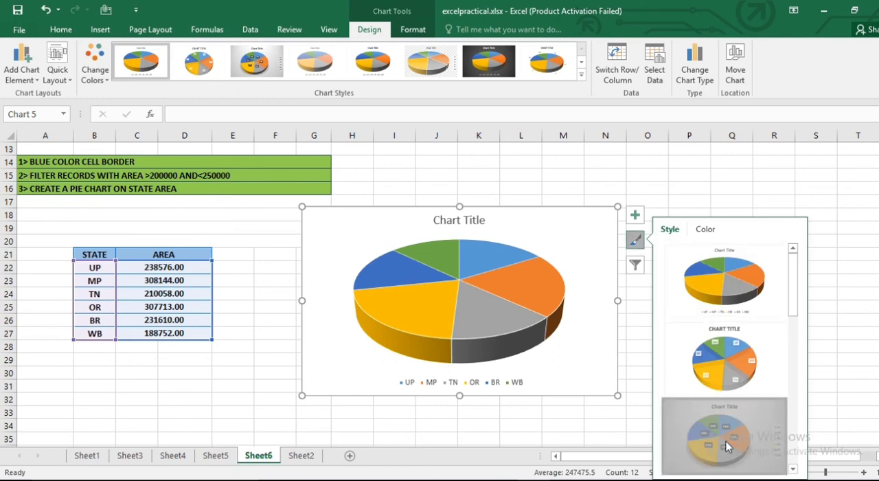
click(726, 446)
scroll(725, 446, down, 3)
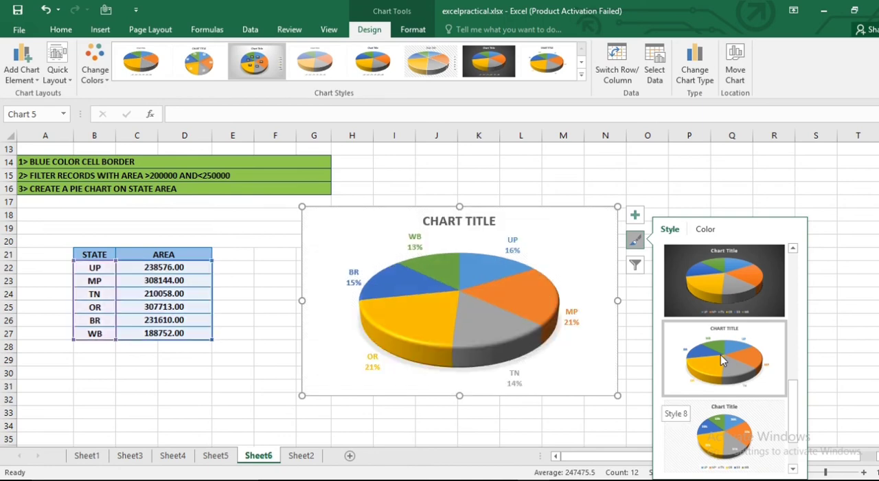
click(720, 354)
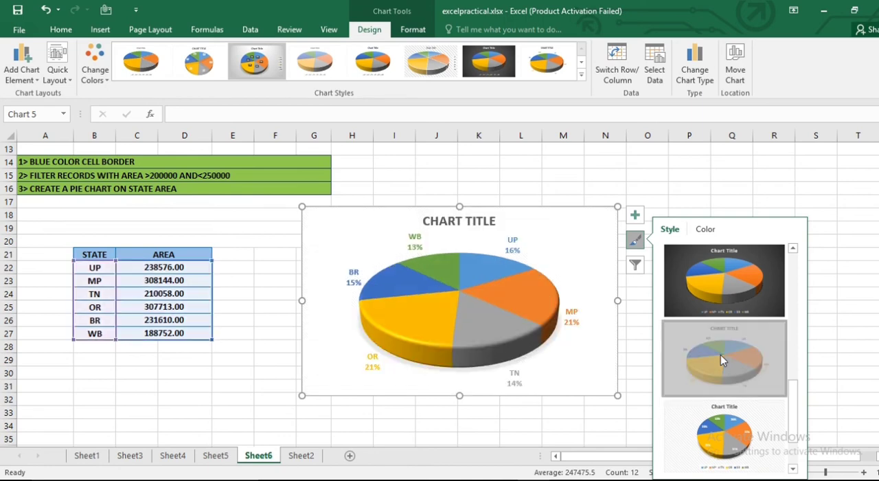
- Replace the placeholder title of the new pie chart with STATE AREA
click(452, 225)
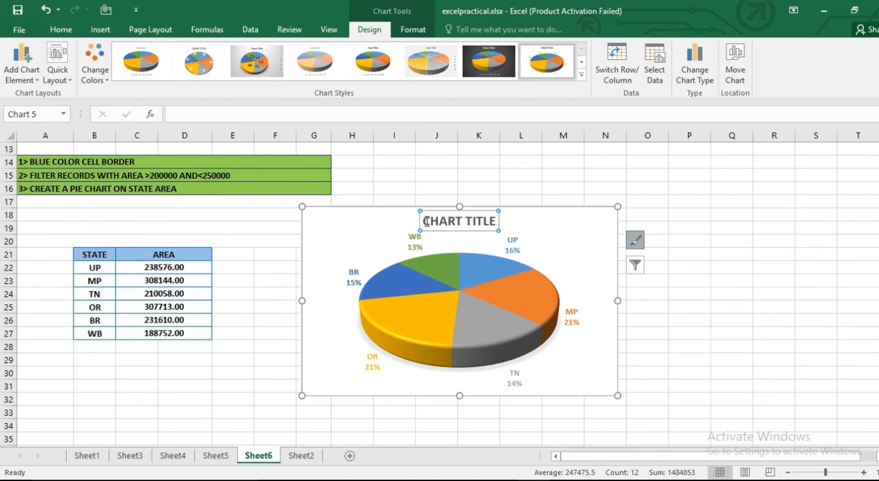
click(422, 221)
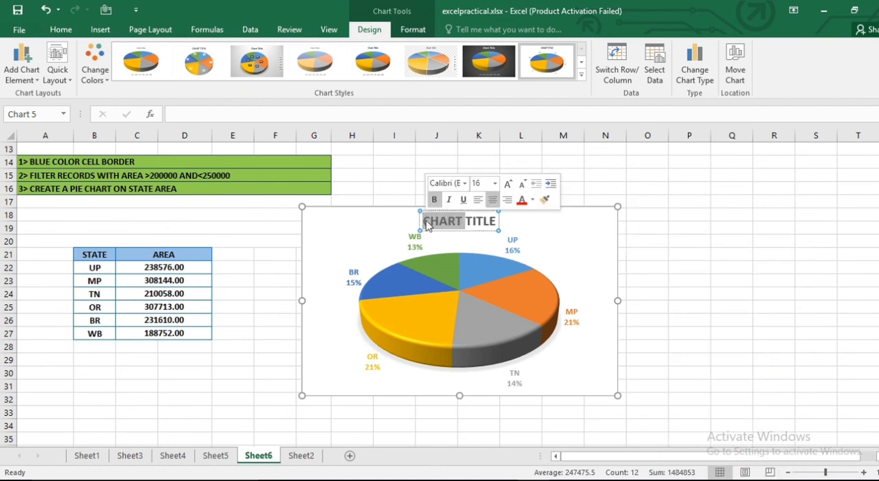
click(424, 221)
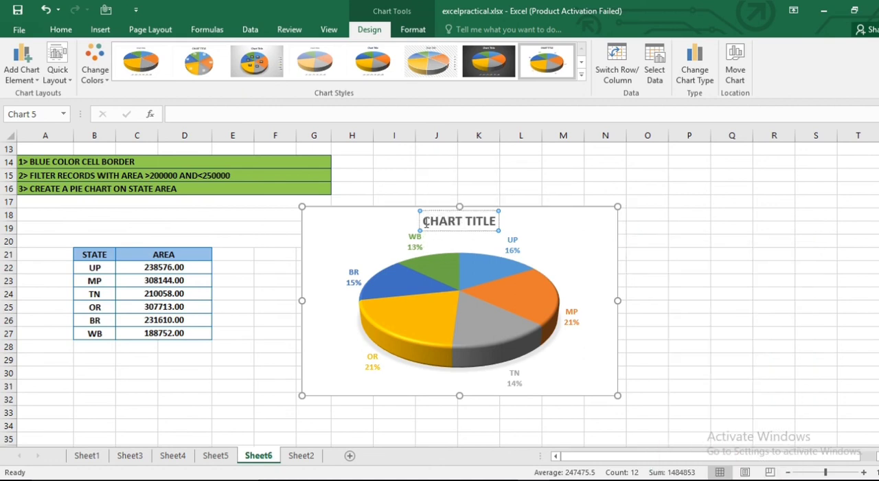
drag(472, 223, 494, 222)
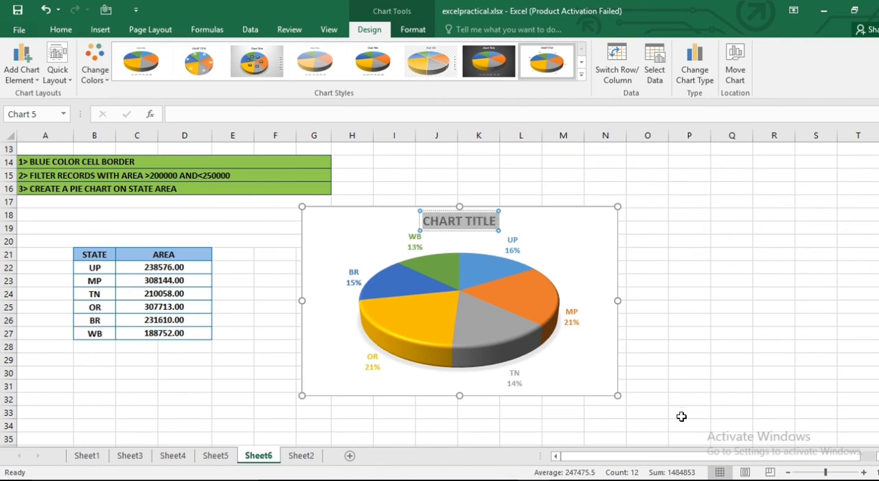
text(STATE)
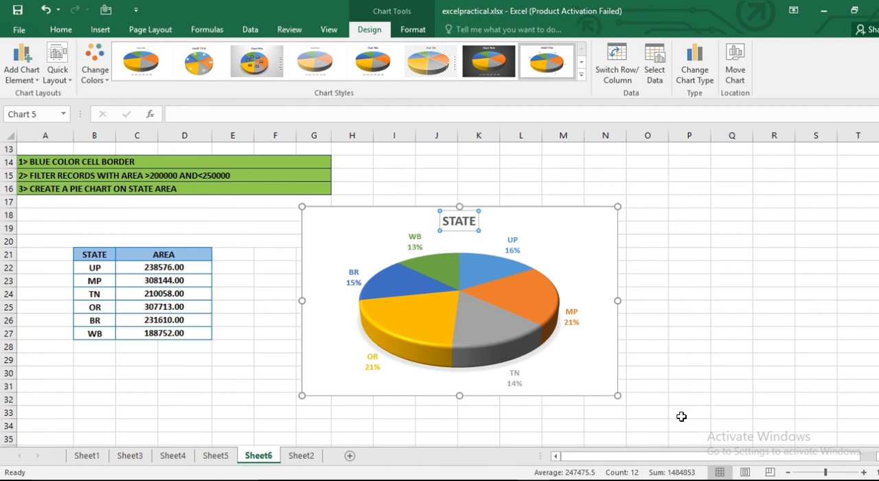
text( AREA)
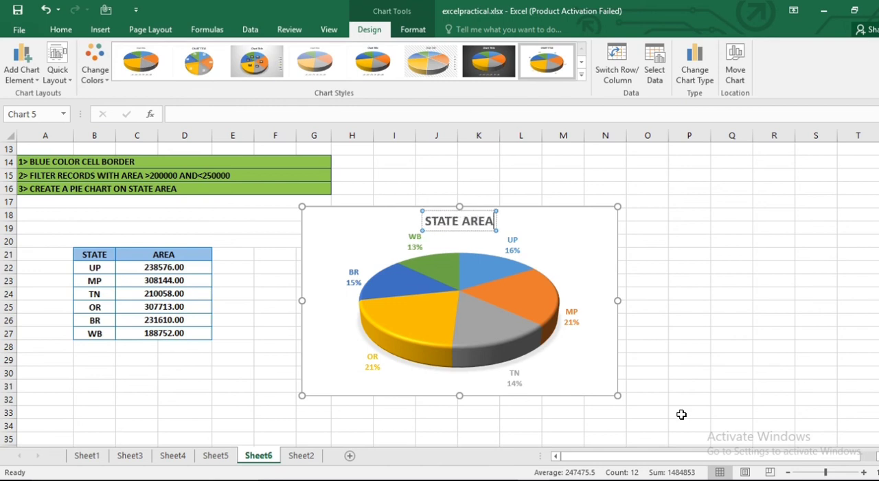
click(591, 237)
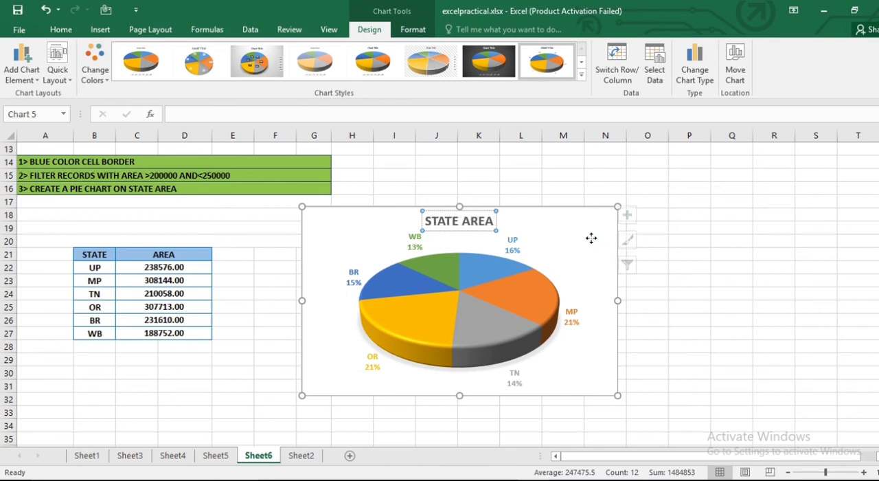
click(694, 329)
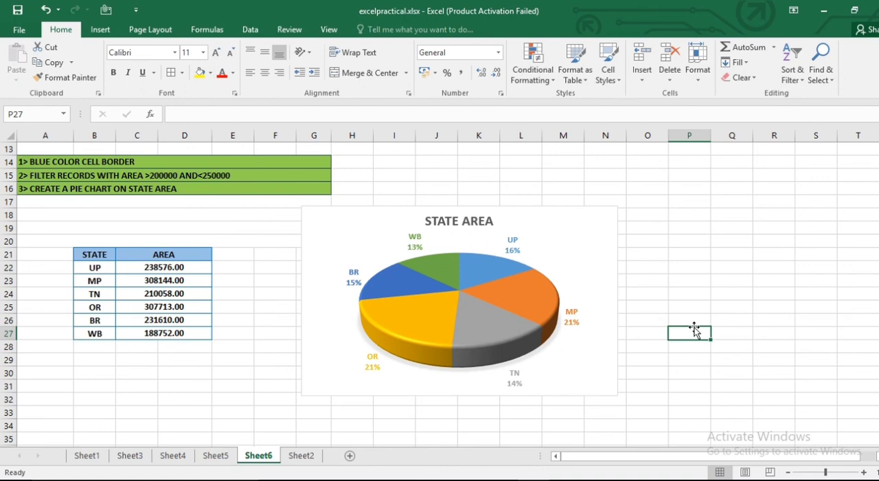
- Review the Sheet6 statistical table and task list against the copied state and area table and its pie chart
scroll(694, 330, up, 4)
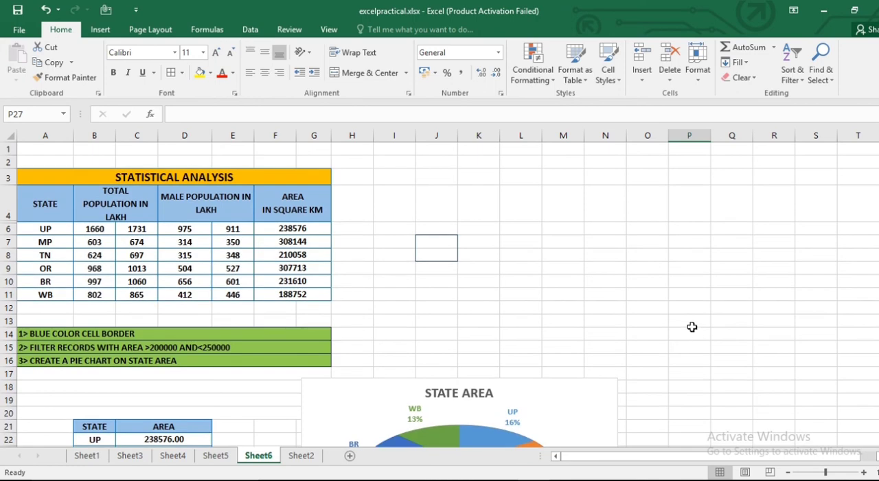
scroll(278, 376, down, 3)
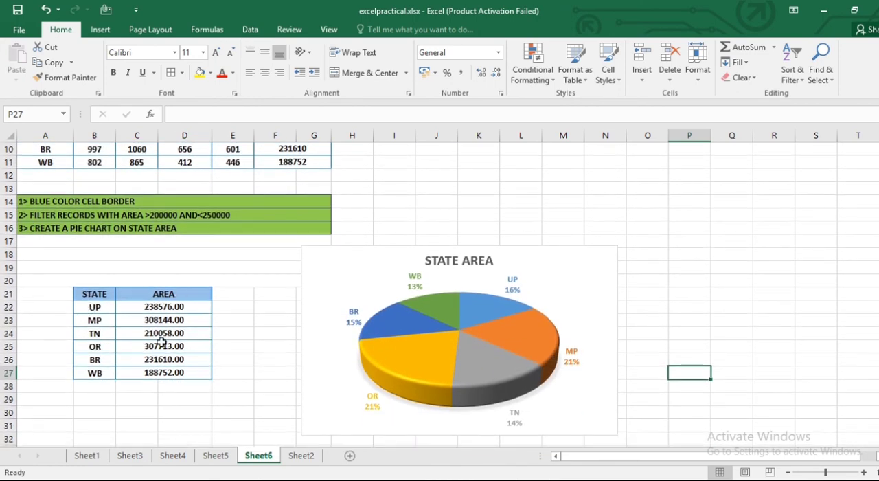
scroll(605, 227, up, 2)
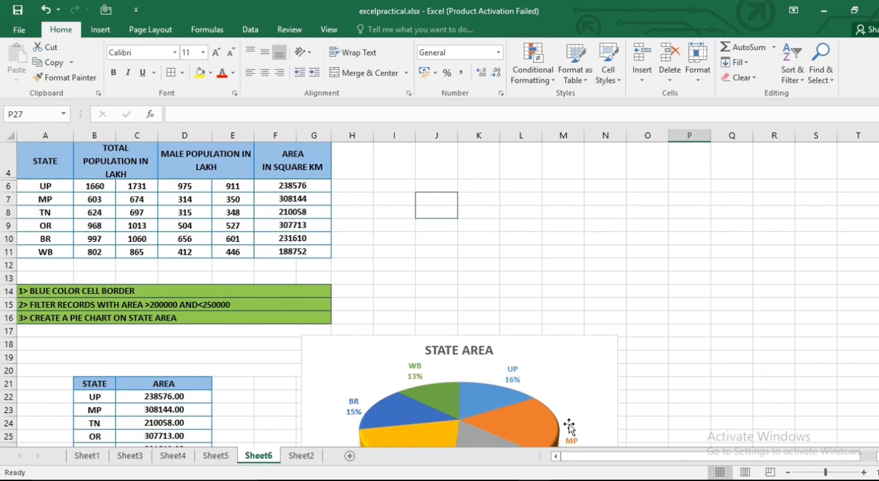
scroll(522, 384, down, 1)
scroll(288, 224, up, 2)
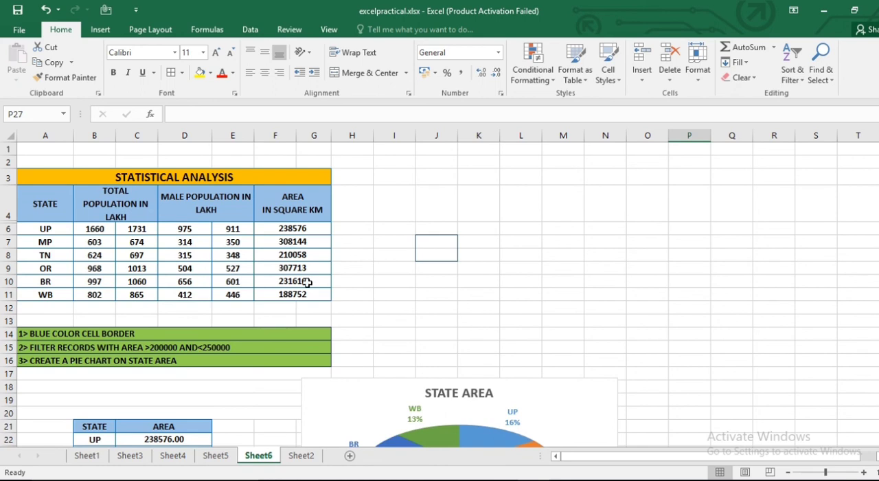
scroll(506, 314, down, 2)
scroll(508, 316, down, 2)
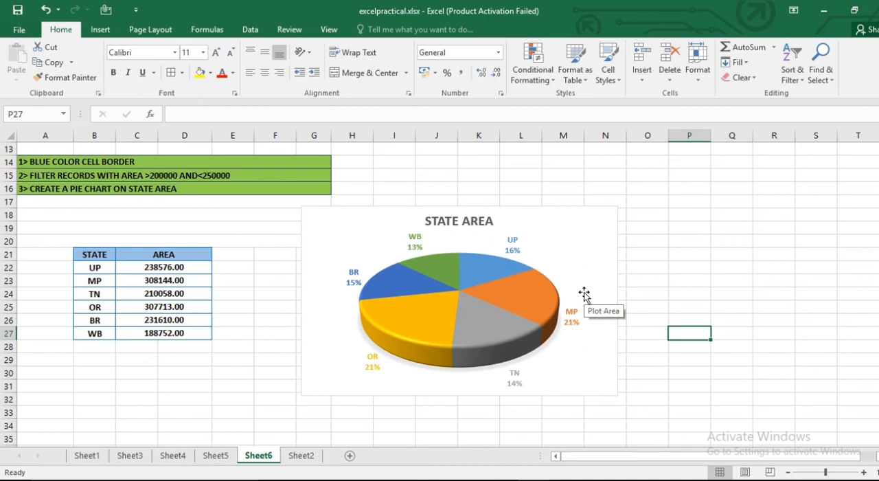
scroll(583, 294, down, 1)
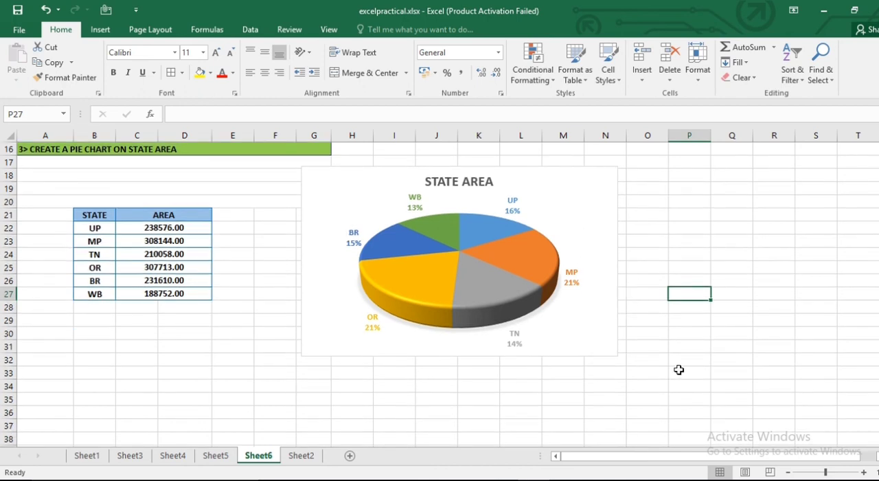